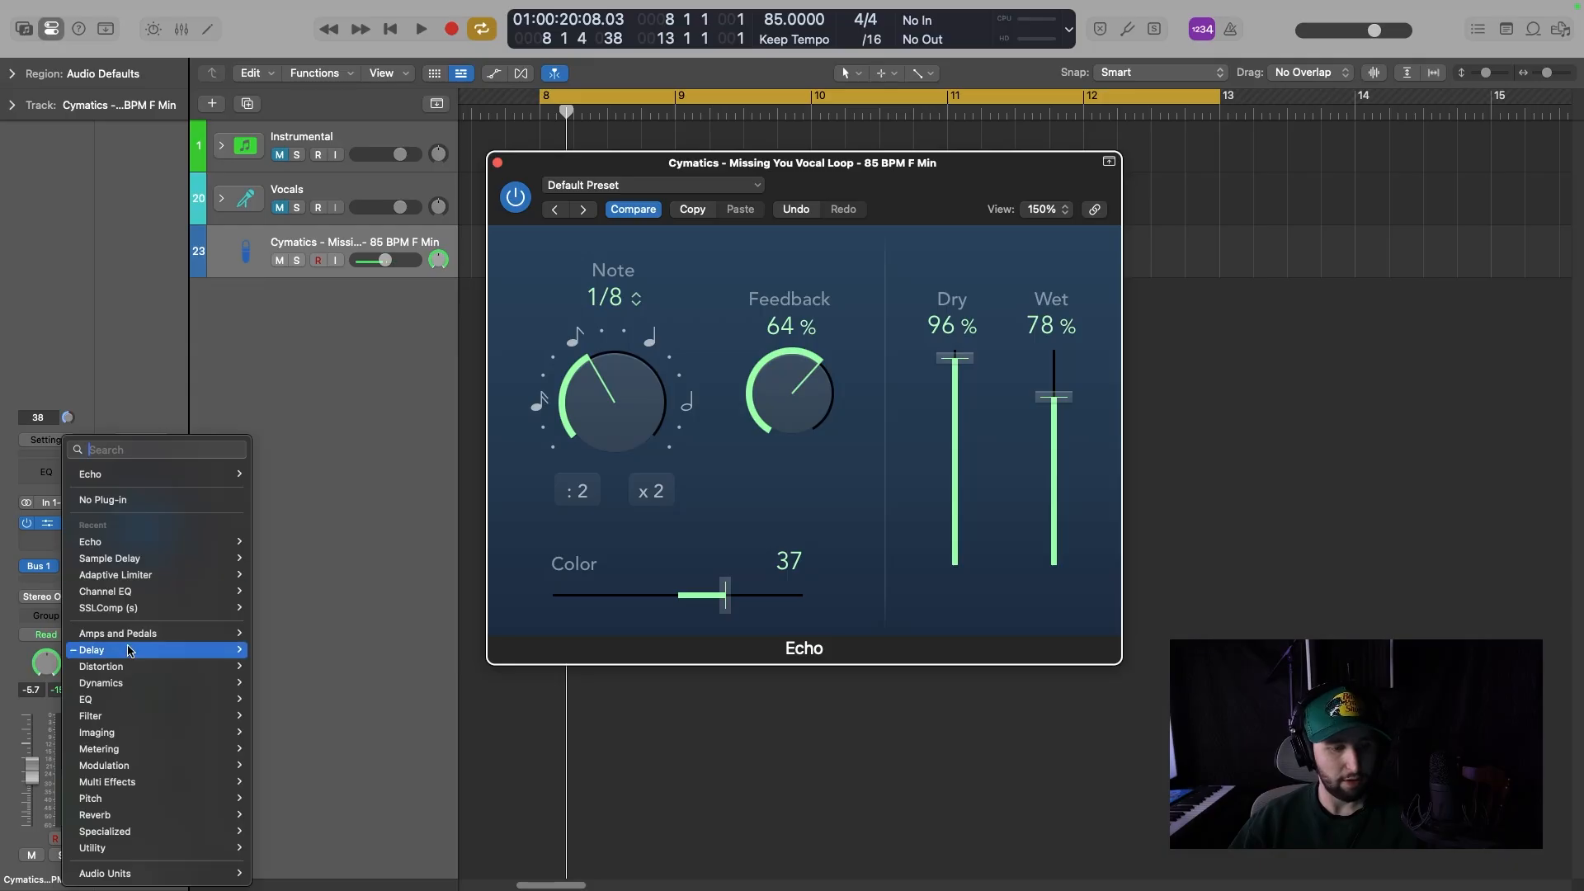
pyautogui.moveTo(139, 650)
pyautogui.moveTo(288, 668)
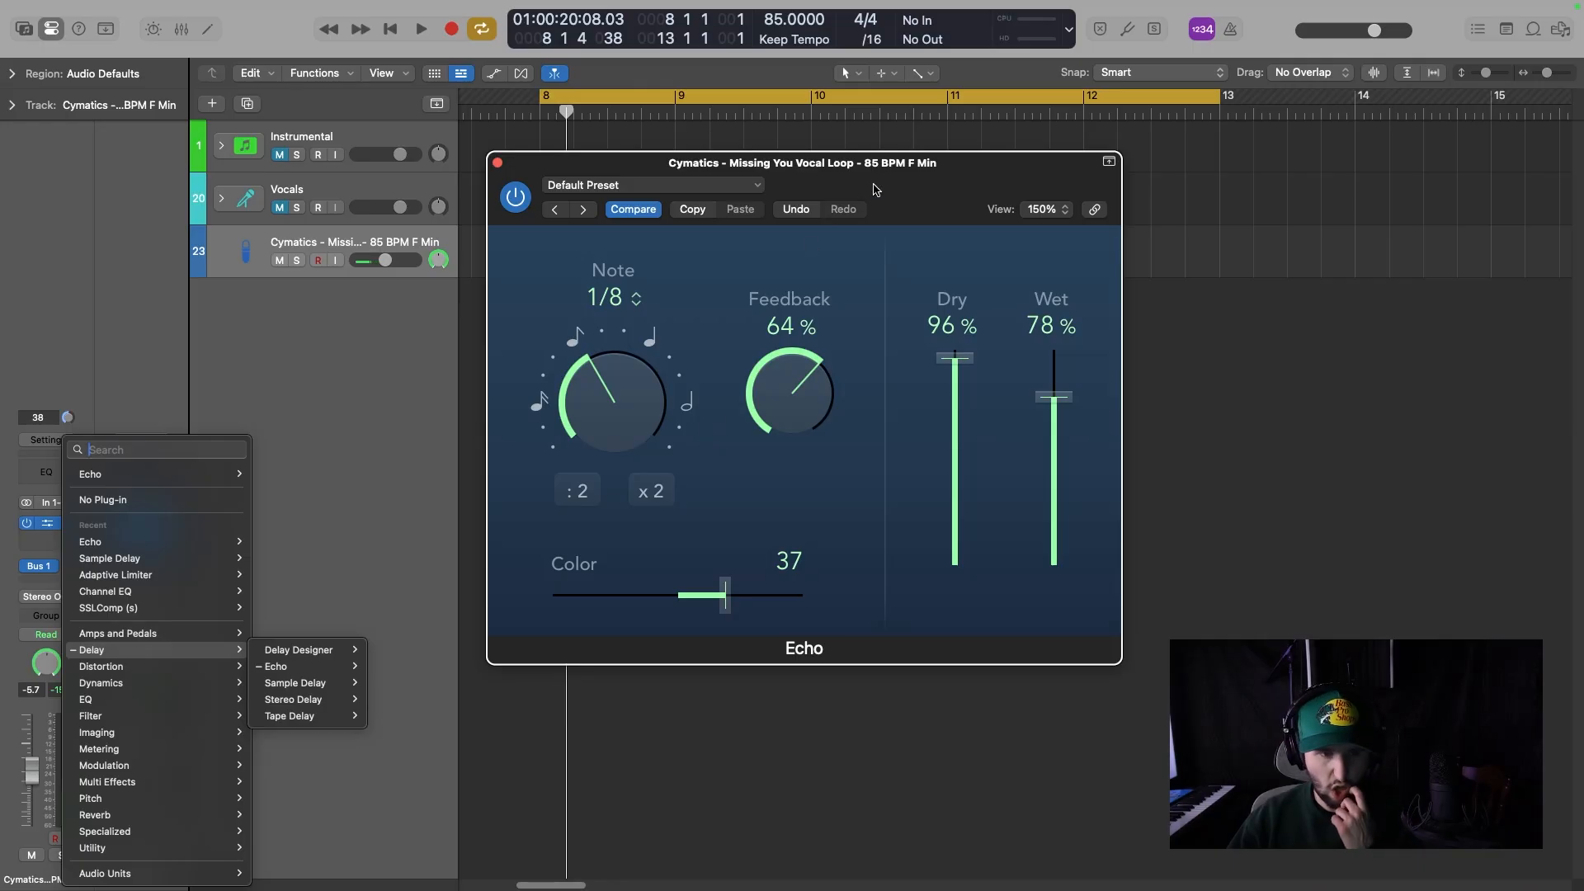
pyautogui.click(846, 193)
pyautogui.click(1041, 210)
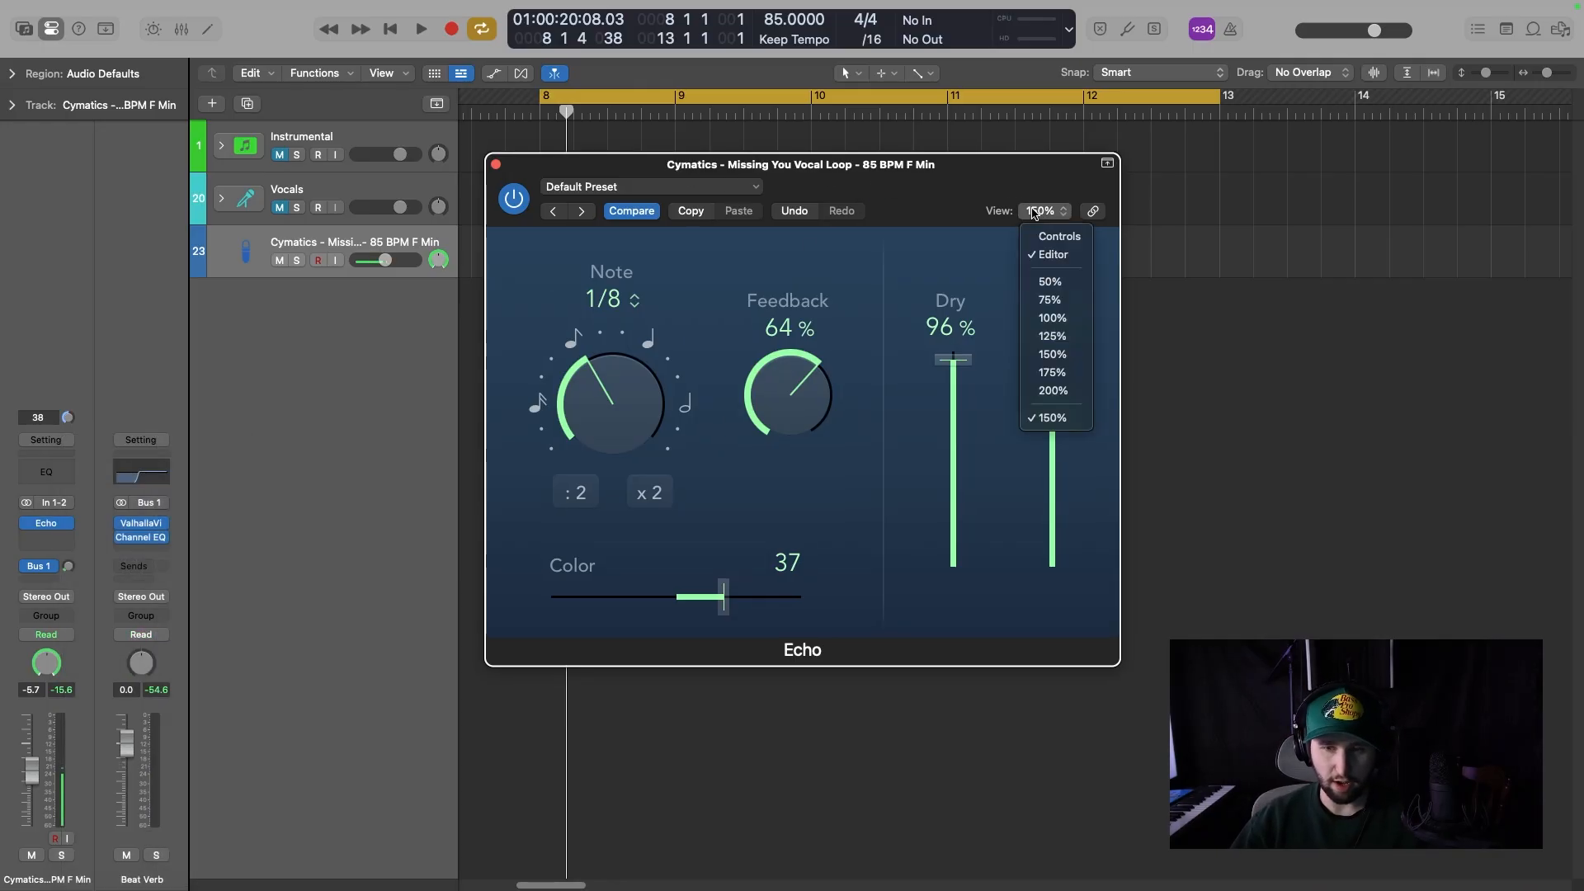
pyautogui.click(942, 186)
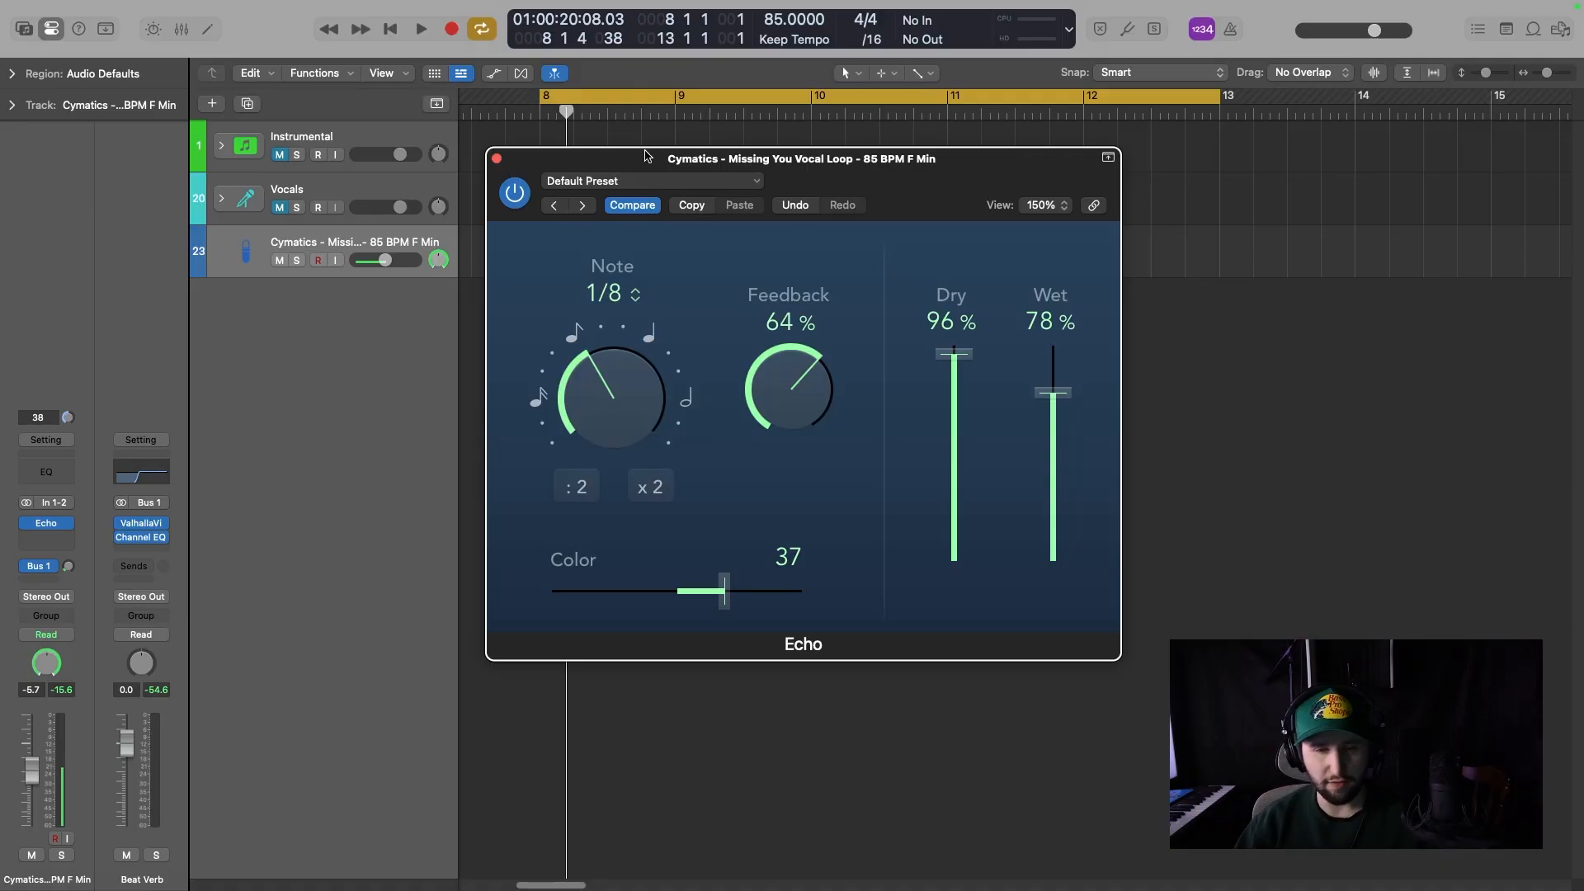
pyautogui.moveTo(868, 164); pyautogui.dragTo(869, 163)
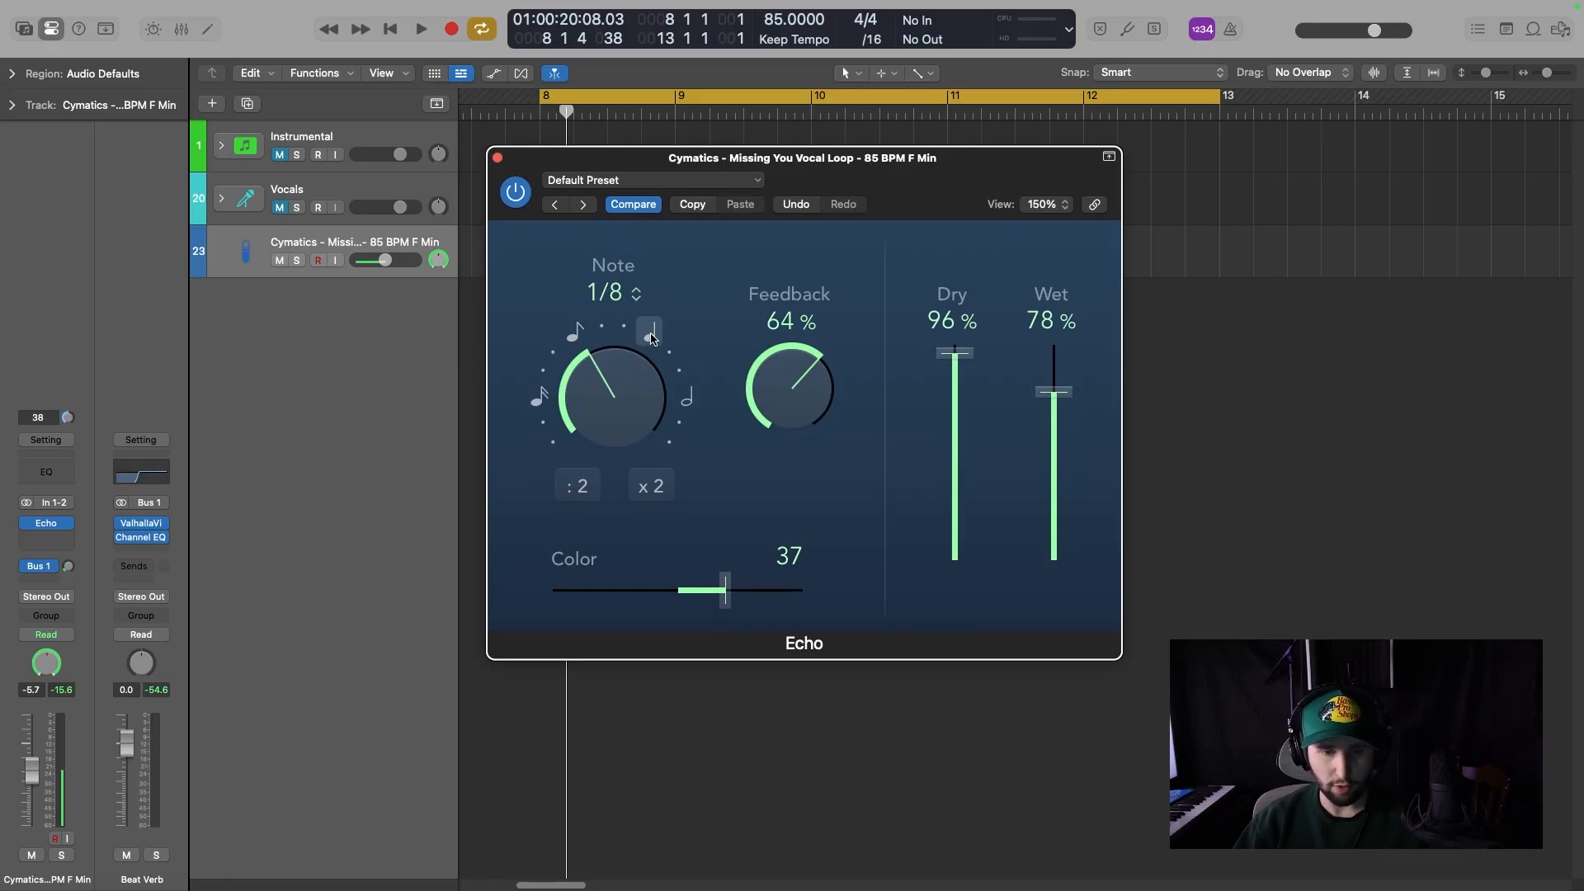
# Raise the Echo delay's Note value to 1/2 triplet.
pyautogui.moveTo(577, 394); pyautogui.dragTo(589, 361)
pyautogui.scroll(4, 624, 414)
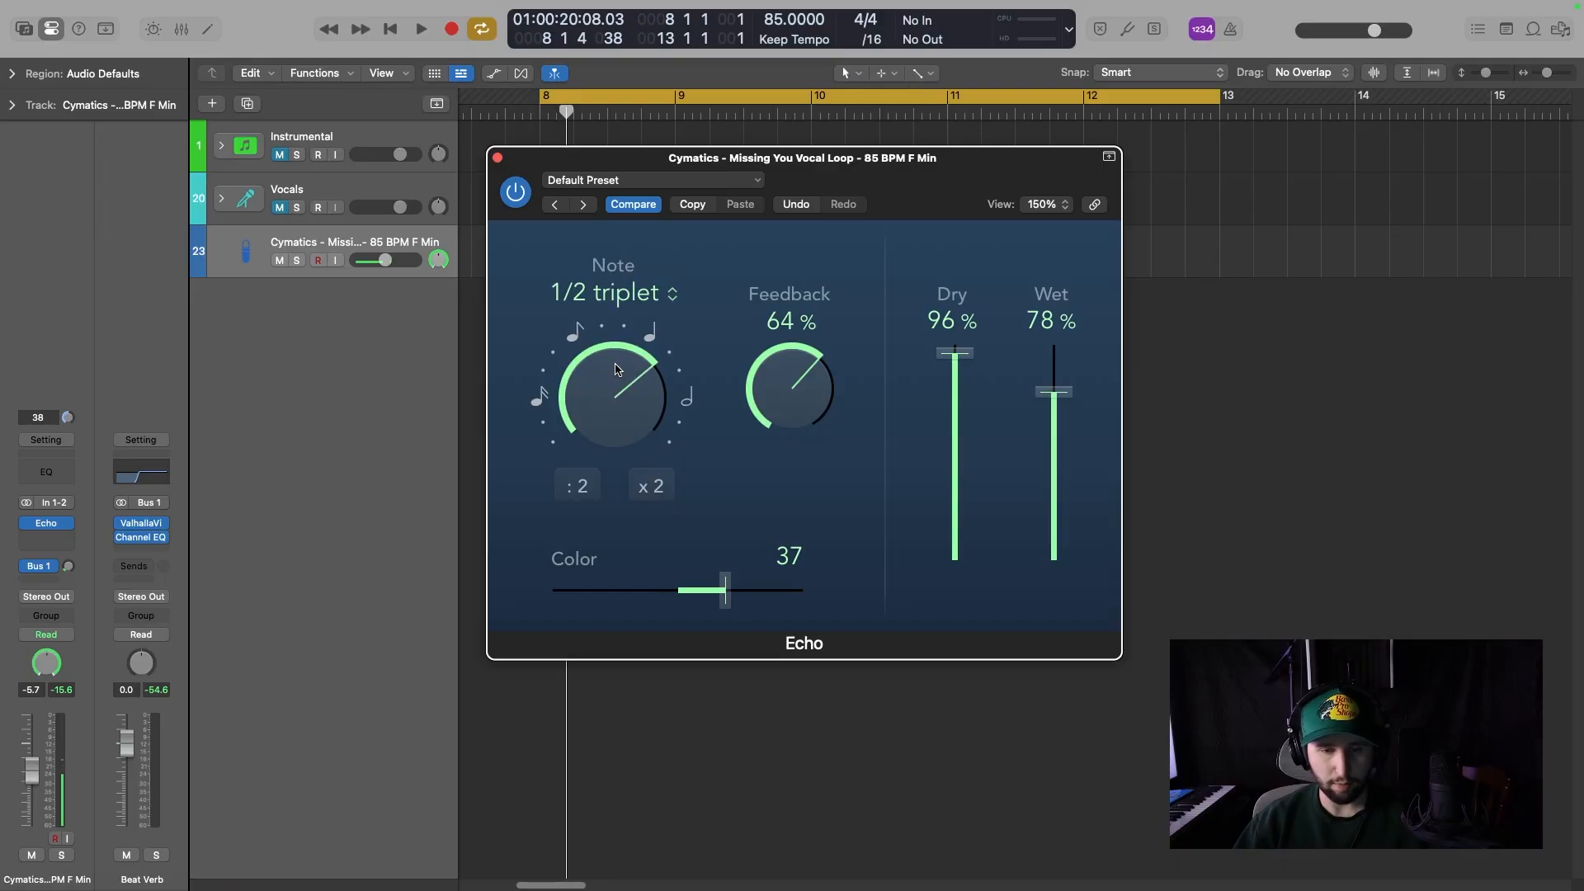
pyautogui.moveTo(598, 378)
pyautogui.mouseDown()
pyautogui.moveTo(601, 404)
pyautogui.moveTo(614, 333)
pyautogui.moveTo(615, 422)
pyautogui.moveTo(613, 391)
pyautogui.mouseUp()
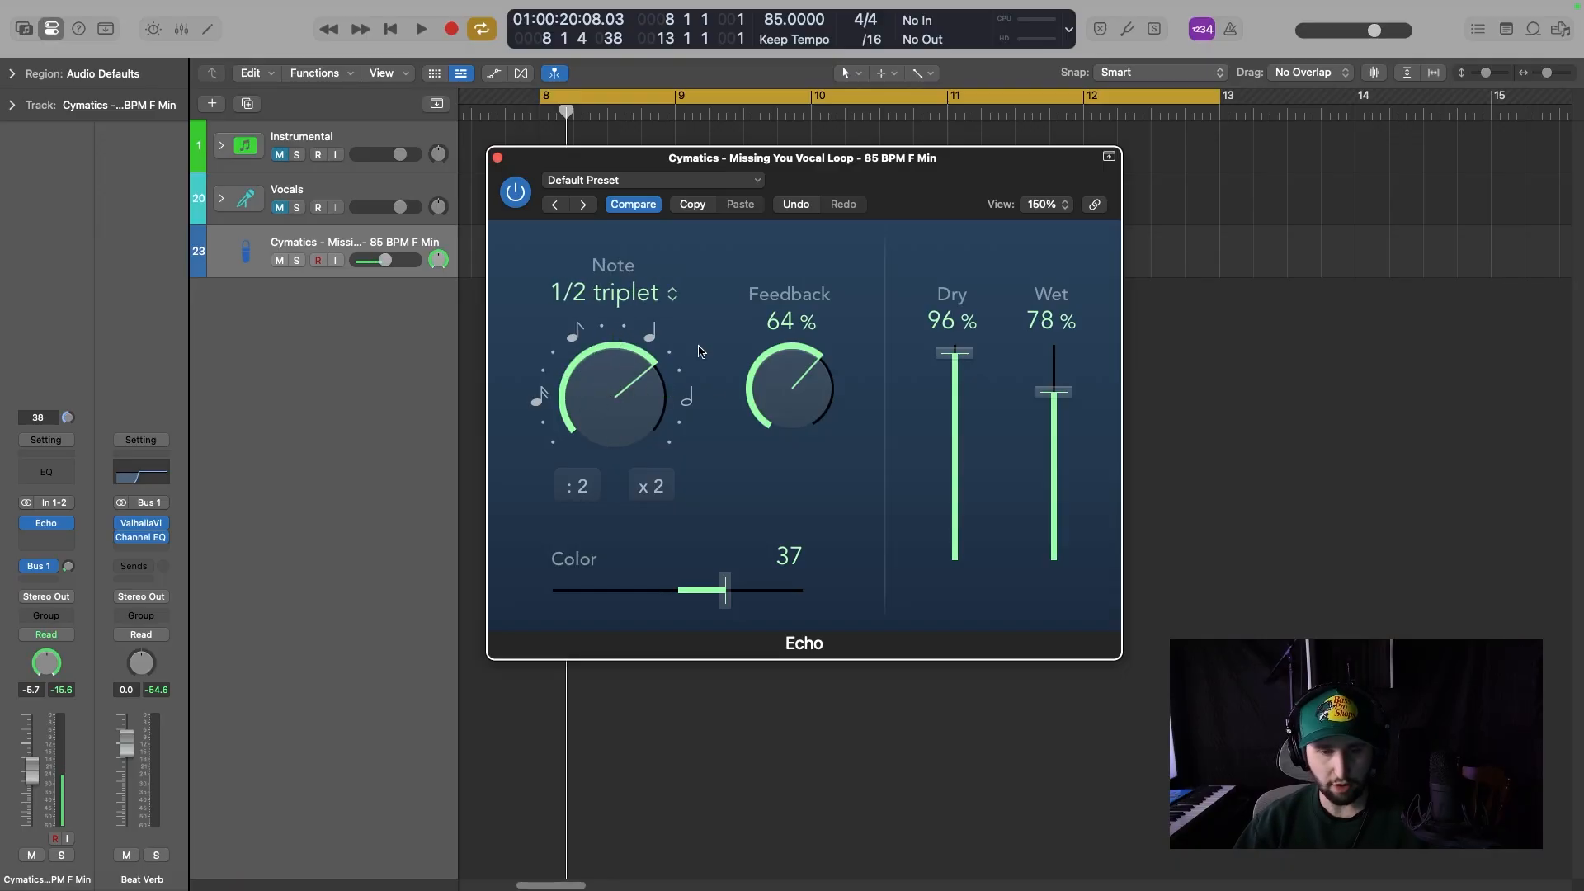
# Set the Note value to 1/4 and look over the list of available note divisions without choosing another.
pyautogui.moveTo(593, 333); pyautogui.dragTo(537, 364)
pyautogui.moveTo(707, 378); pyautogui.dragTo(610, 312)
pyautogui.click(610, 312)
pyautogui.click(612, 304)
pyautogui.click(615, 303)
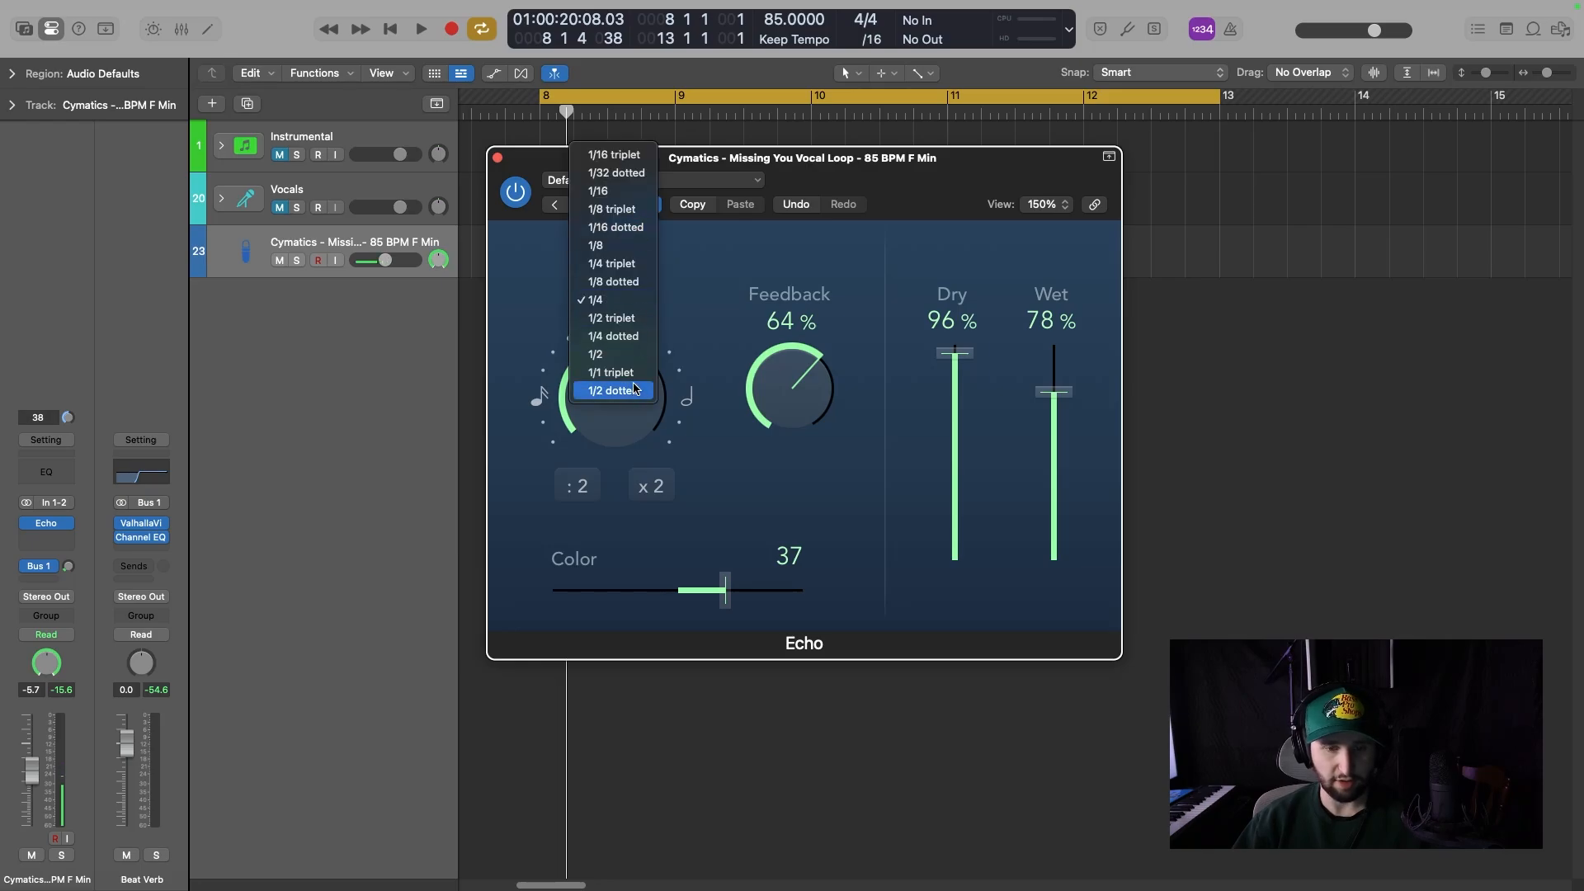
pyautogui.click(725, 346)
# Switch the Note value to 1/8 and back to 1/4 using the note markers around the dial.
pyautogui.moveTo(592, 371)
pyautogui.mouseDown()
pyautogui.moveTo(589, 401)
pyautogui.moveTo(596, 362)
pyautogui.mouseUp()
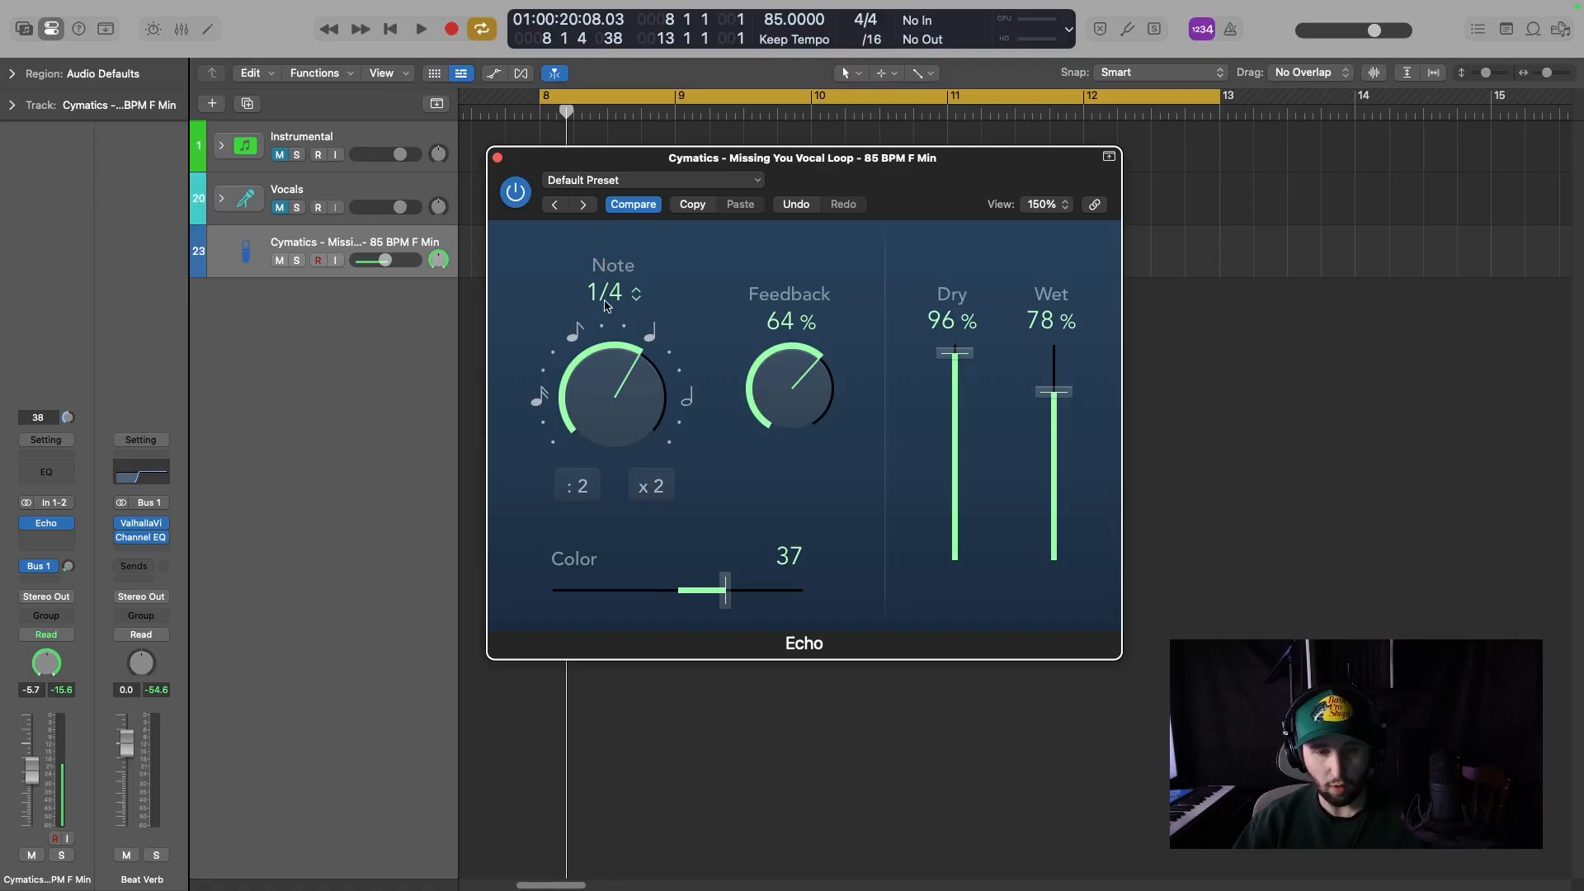
pyautogui.click(575, 354)
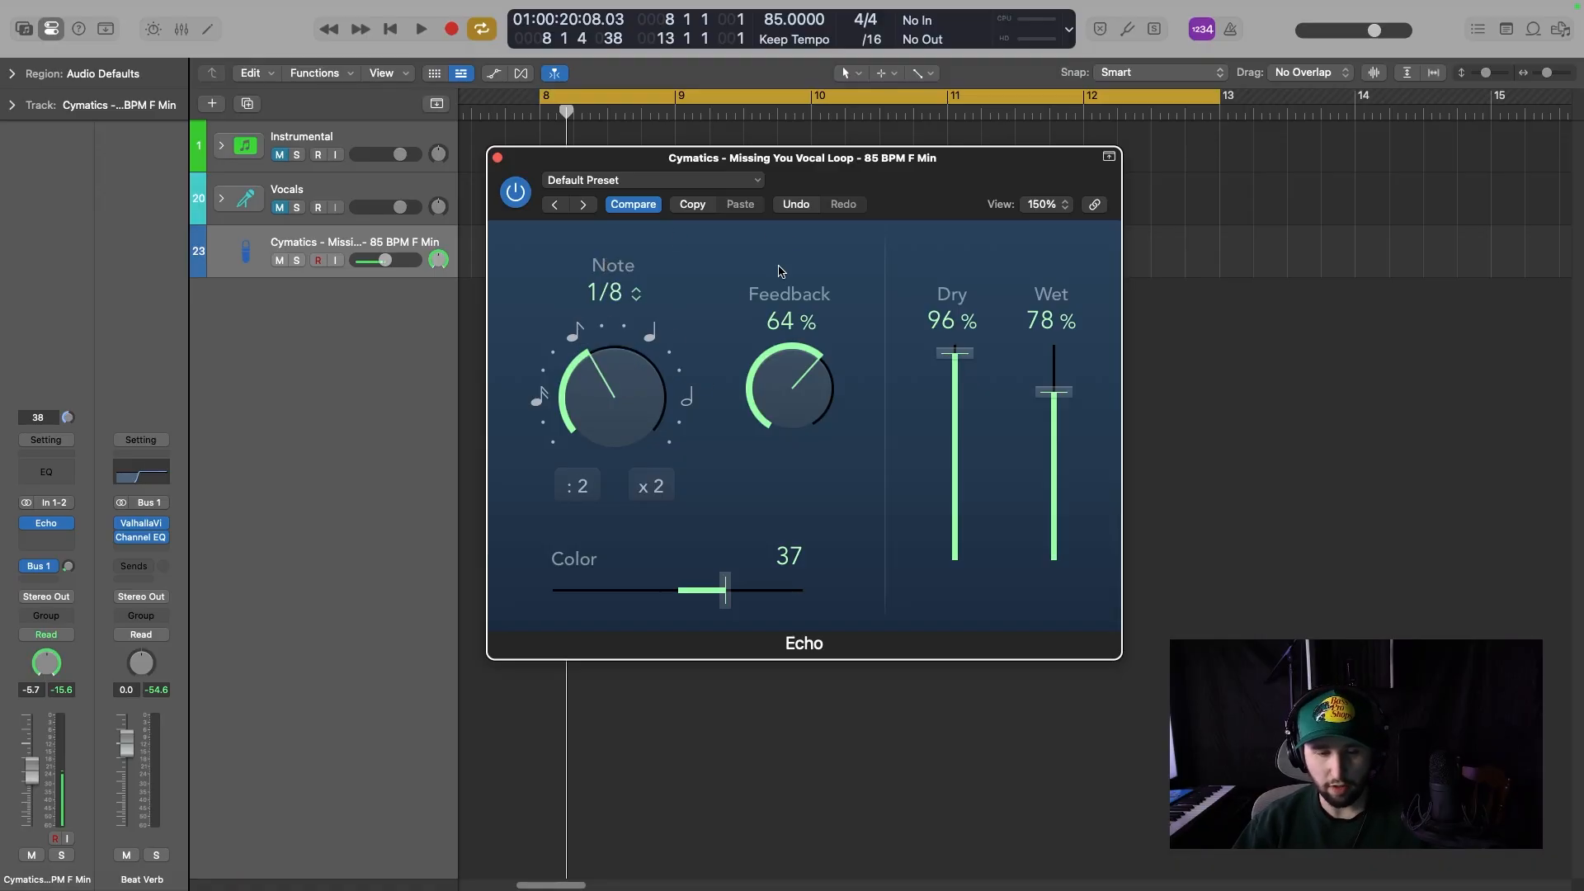
pyautogui.click(650, 331)
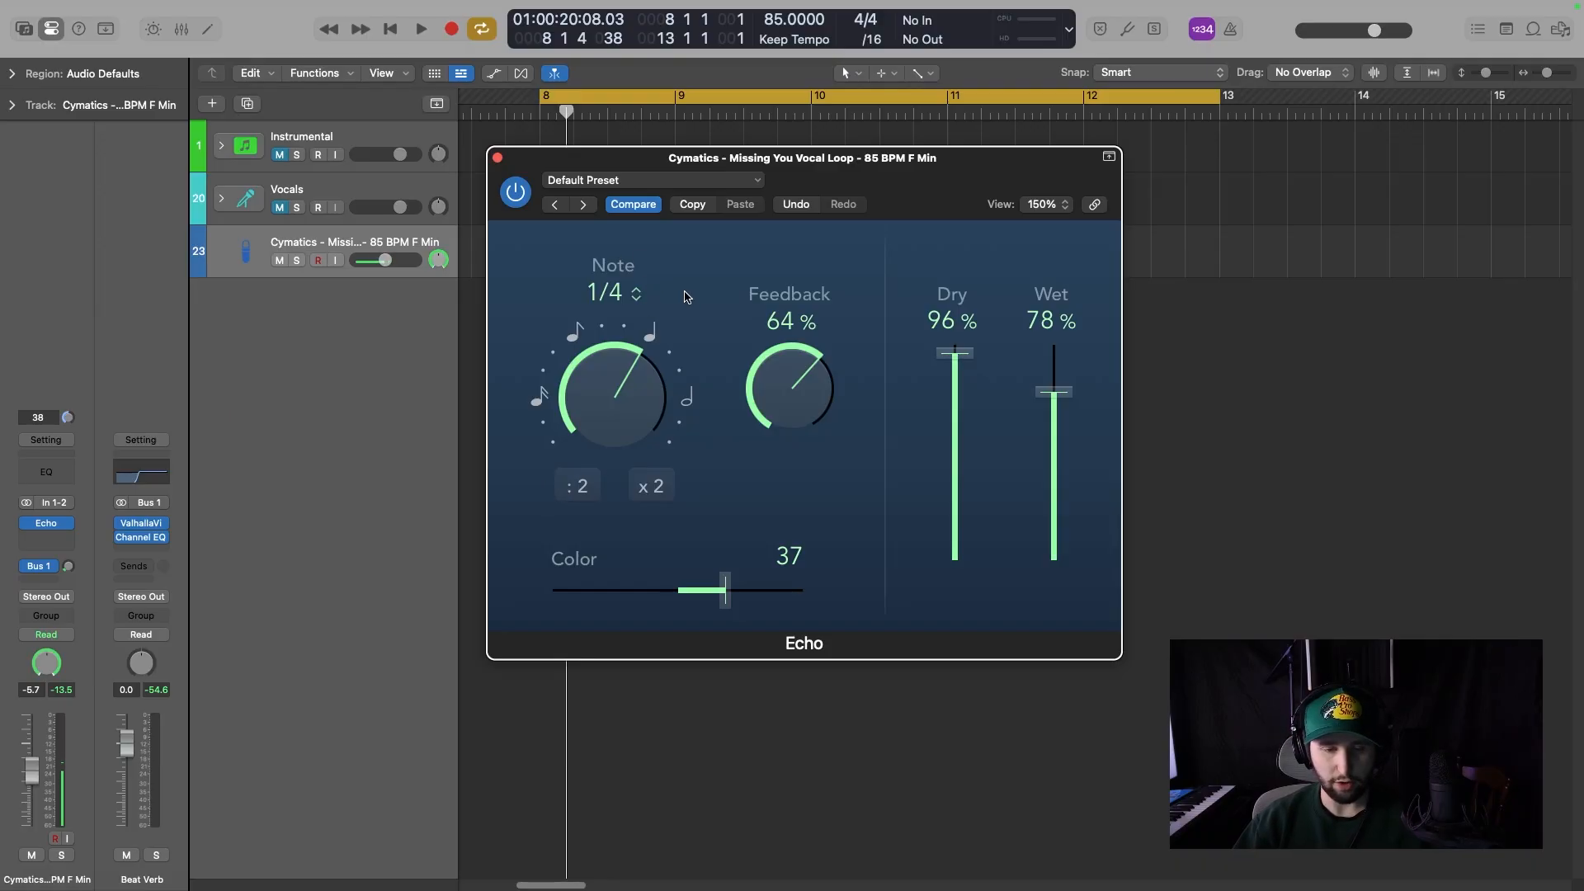
# Halve and double the Note value several times with the :2 and x2 functions, ending on 1/4.
pyautogui.click(580, 486)
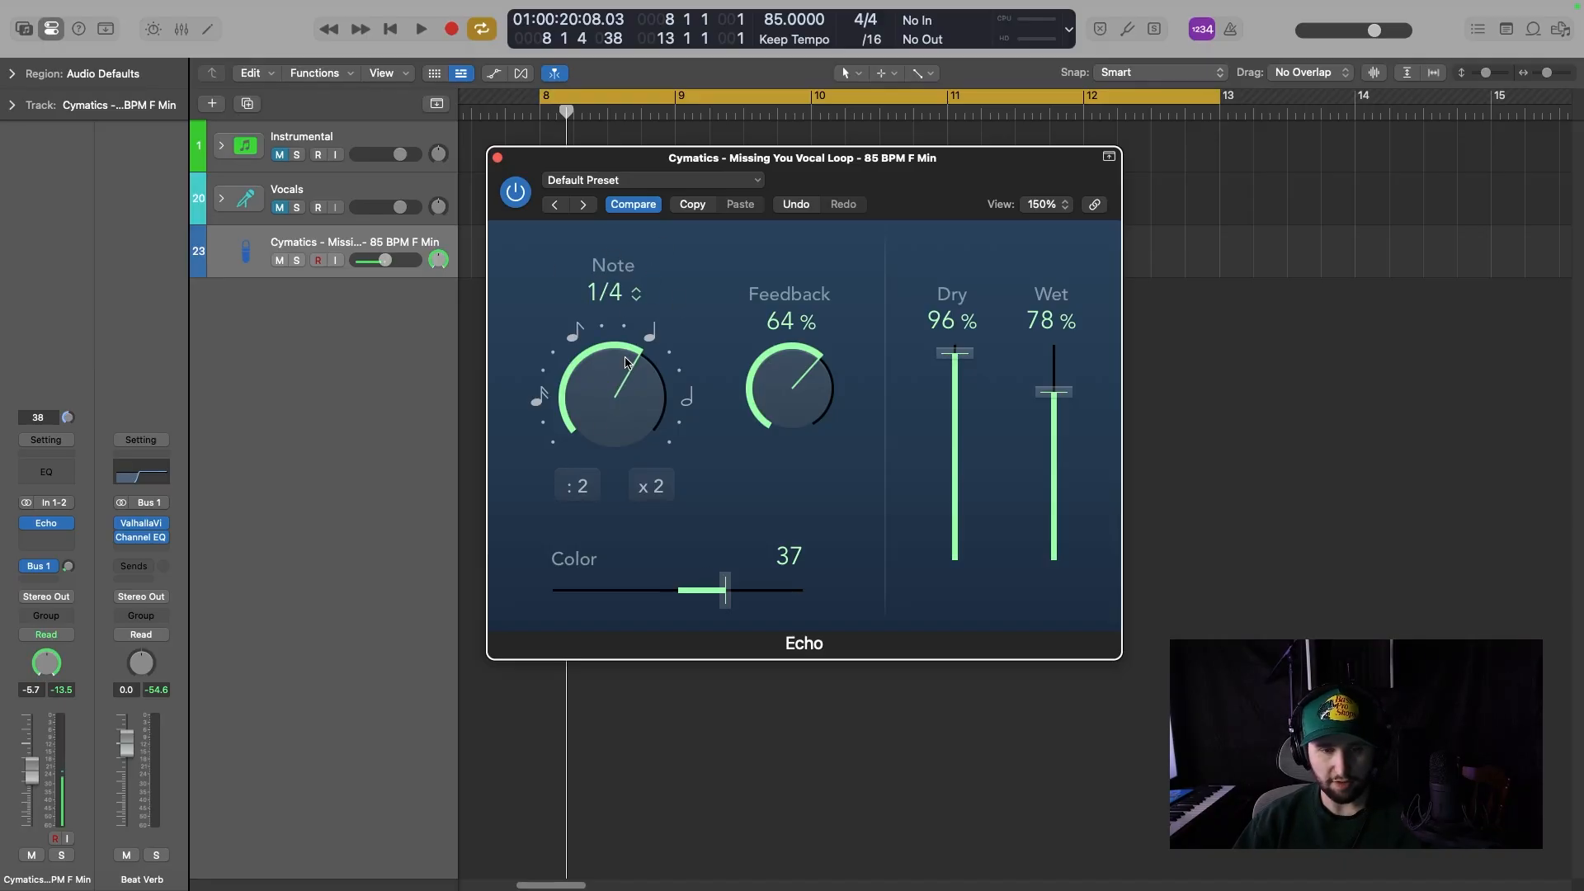
pyautogui.click(652, 488)
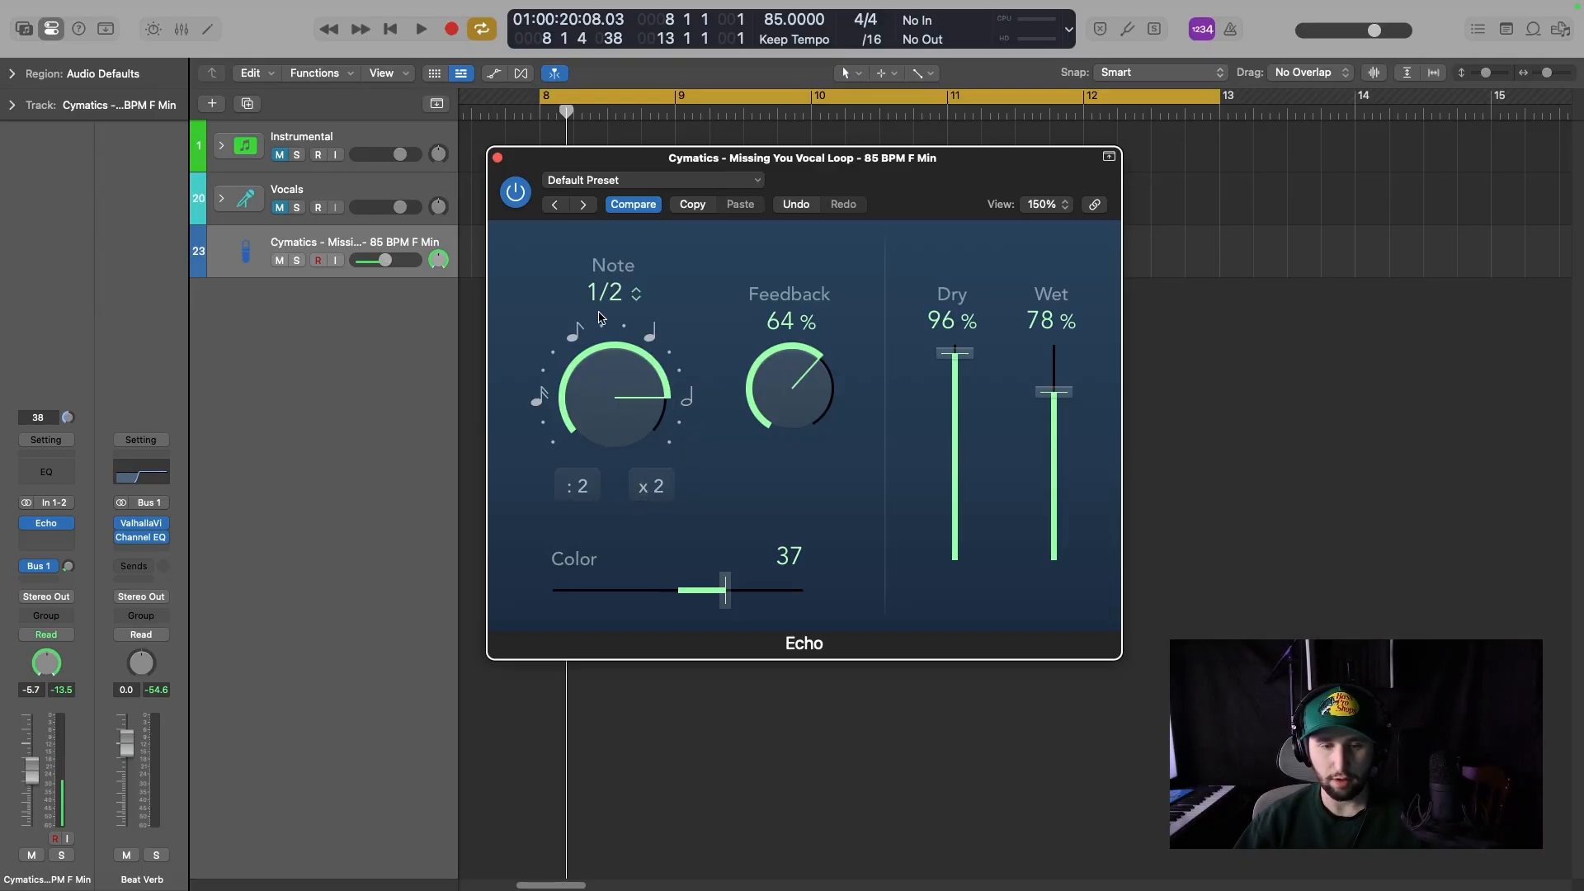
pyautogui.click(584, 490)
pyautogui.moveTo(627, 381)
pyautogui.mouseDown()
pyautogui.moveTo(633, 476)
pyautogui.moveTo(614, 360)
pyautogui.moveTo(616, 378)
pyautogui.mouseUp()
pyautogui.click(652, 486)
pyautogui.click(584, 486)
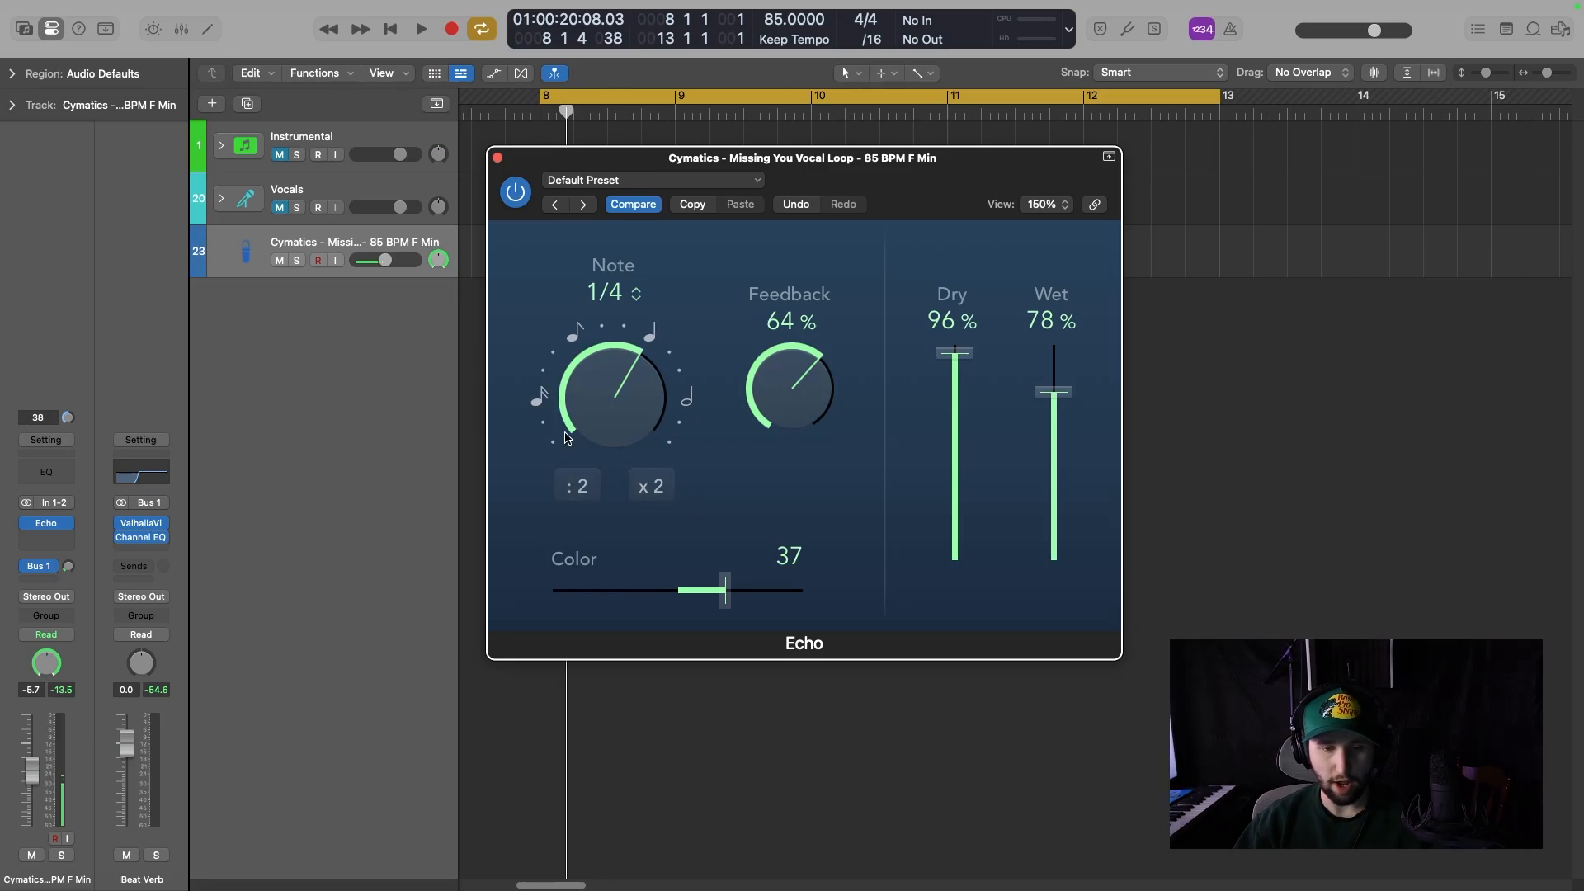
pyautogui.click(652, 486)
pyautogui.click(580, 495)
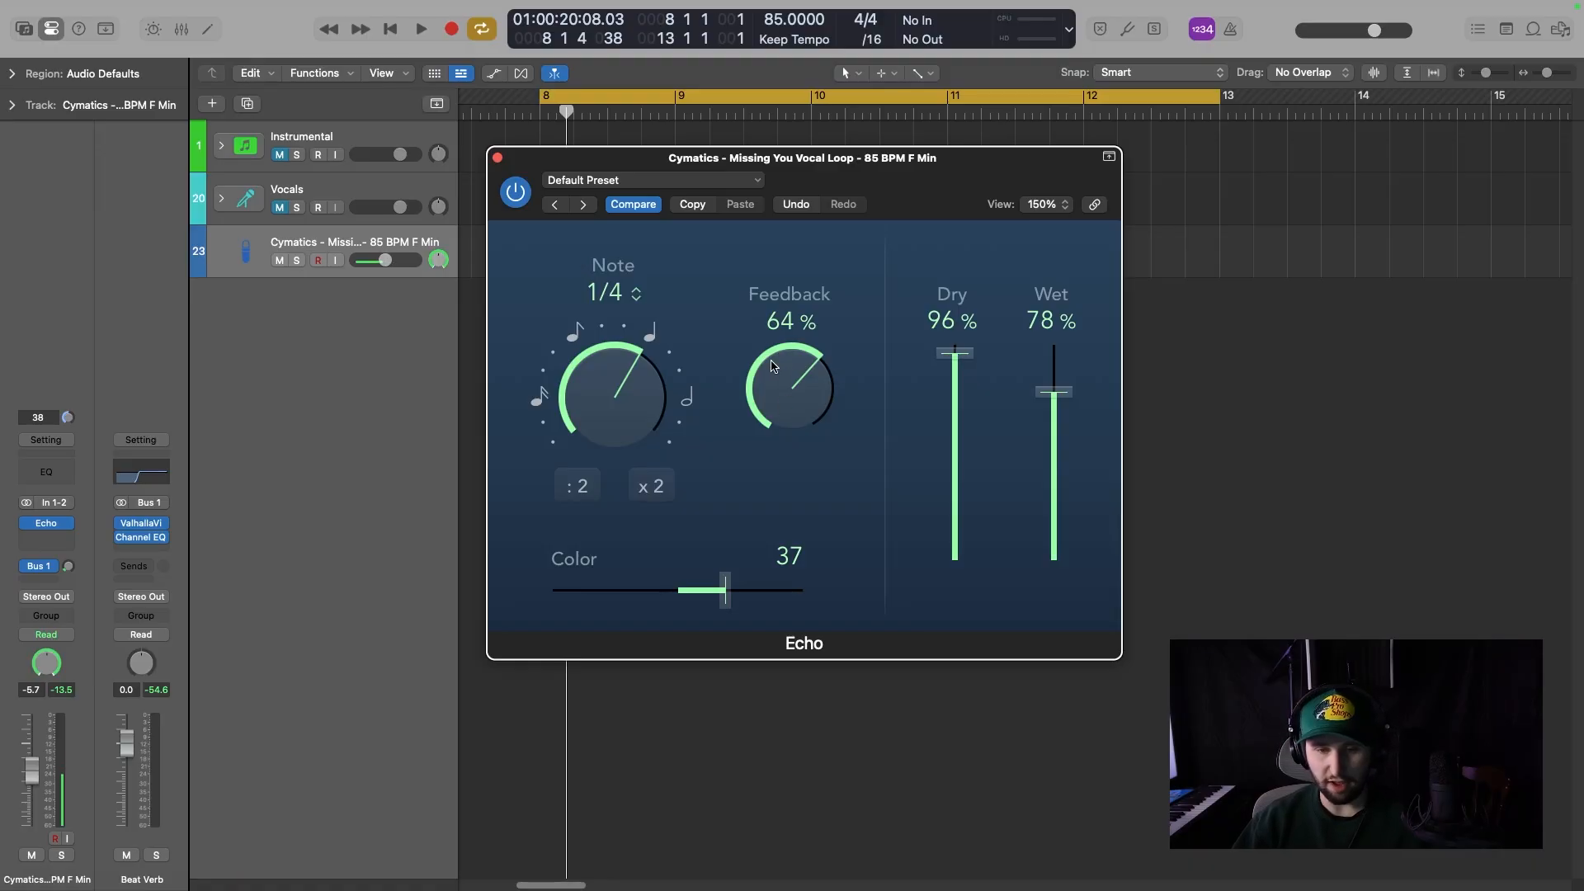
# Try Feedback at 0 % and 100 %, and settle on 53 %.
pyautogui.moveTo(771, 369); pyautogui.dragTo(642, 759)
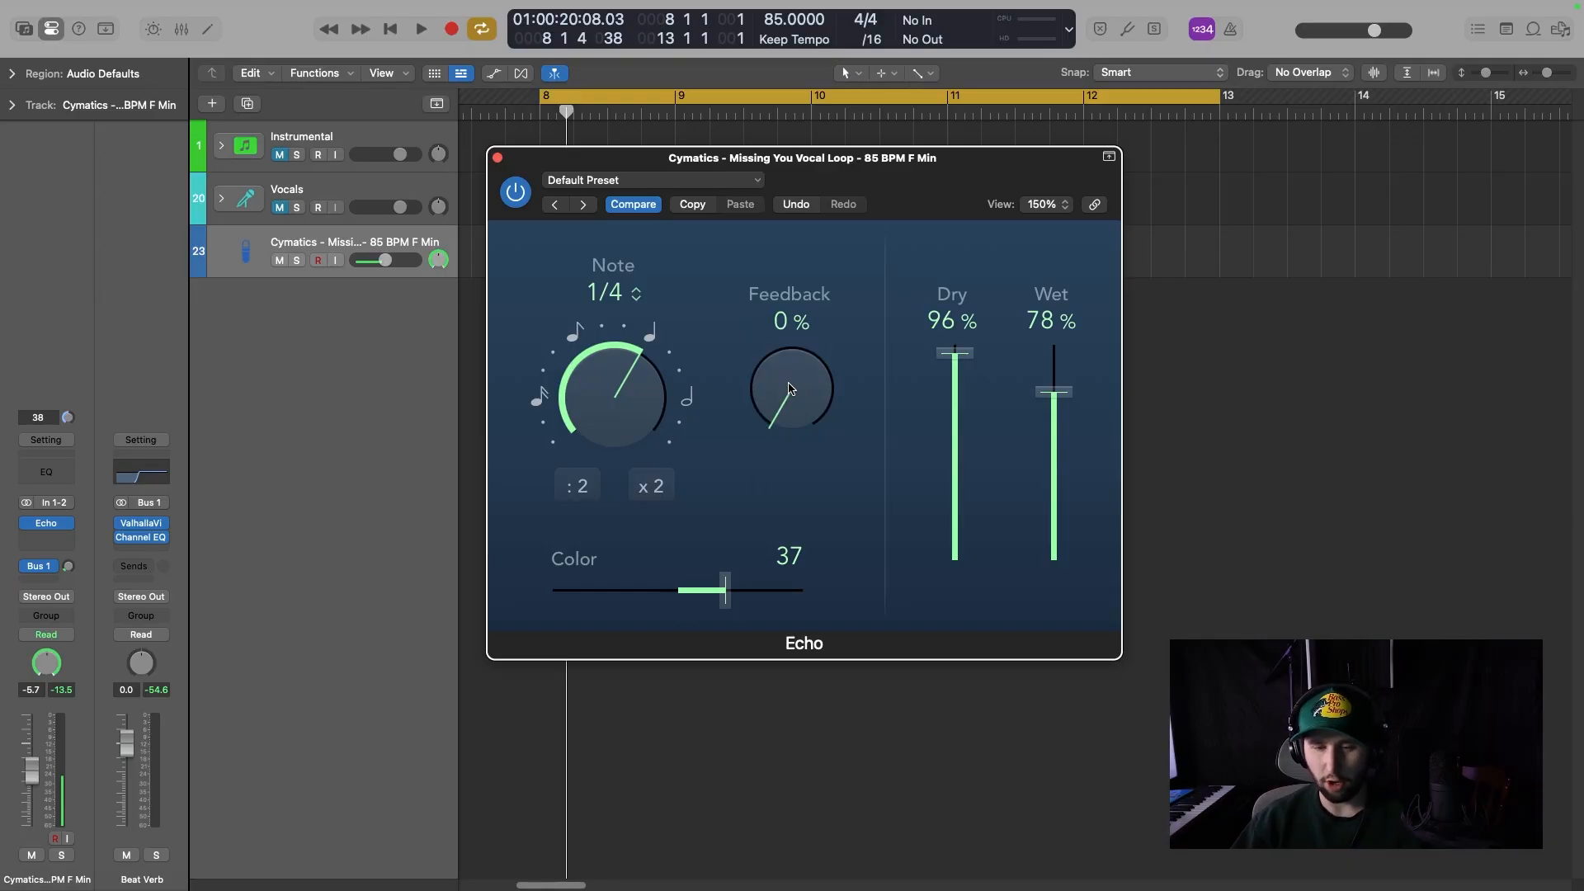
pyautogui.moveTo(784, 425); pyautogui.dragTo(720, 149)
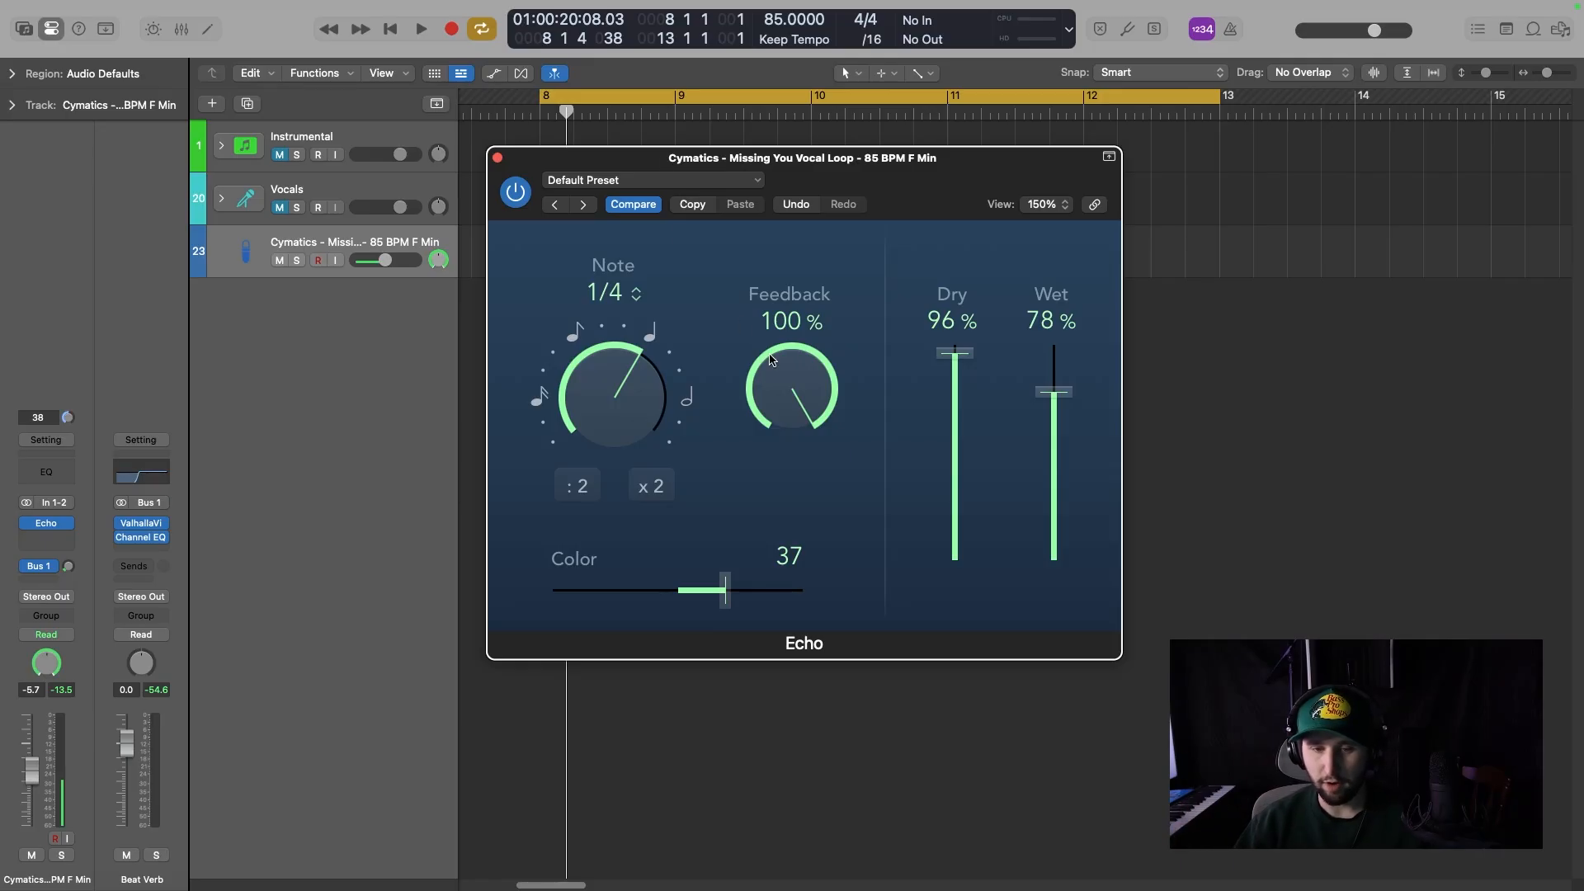
pyautogui.moveTo(780, 359); pyautogui.dragTo(800, 428)
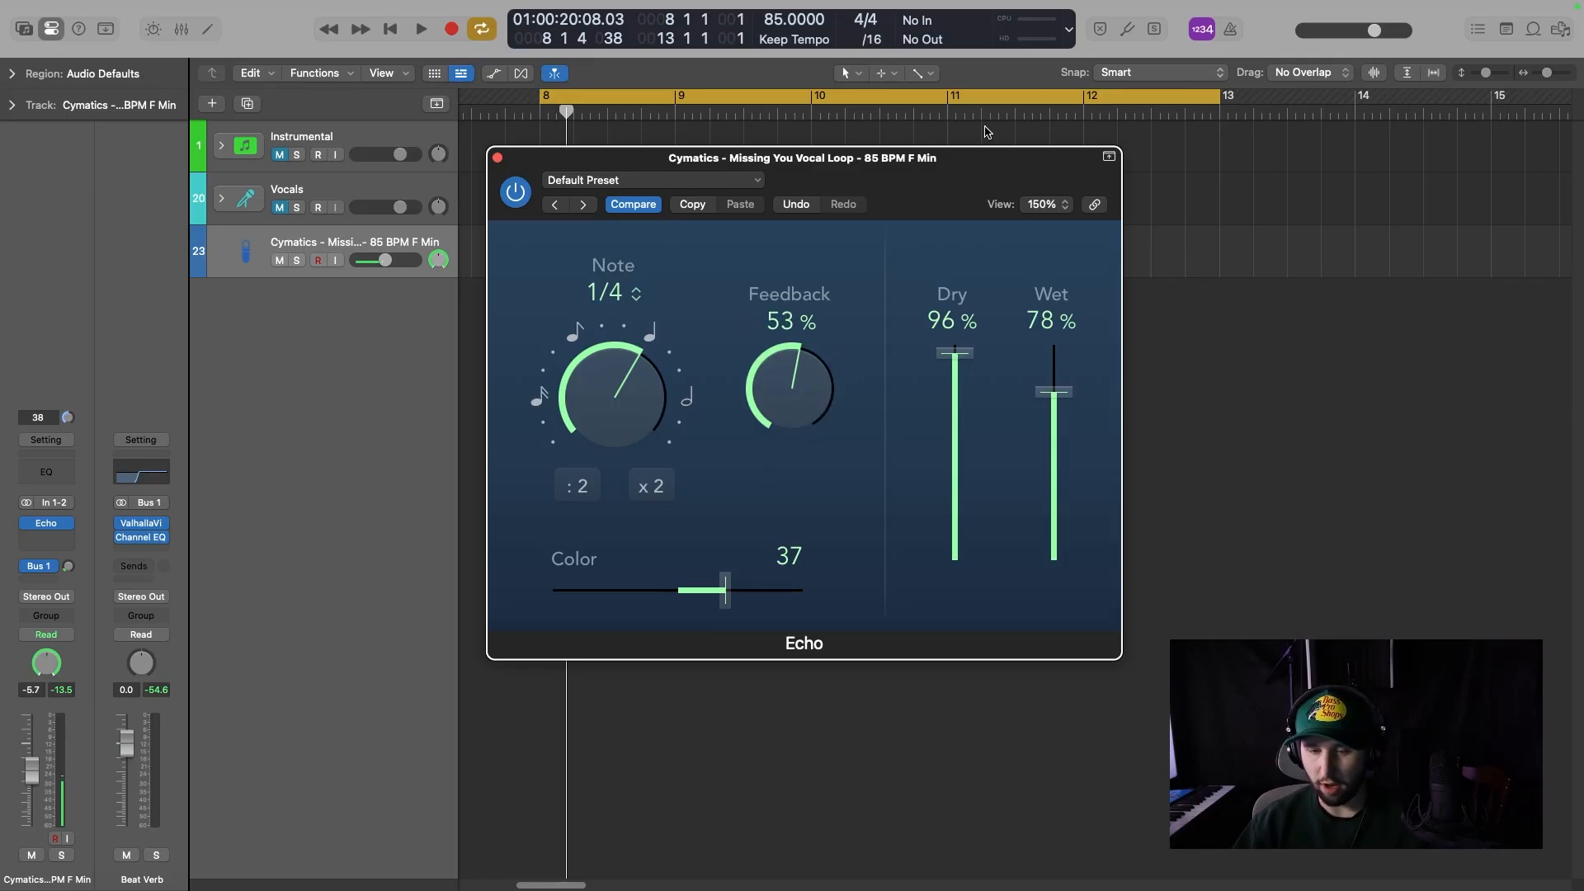
# Try the Color setting at 0 and 90, and settle on 35.
pyautogui.moveTo(976, 158); pyautogui.dragTo(986, 156)
pyautogui.moveTo(733, 587); pyautogui.dragTo(687, 589)
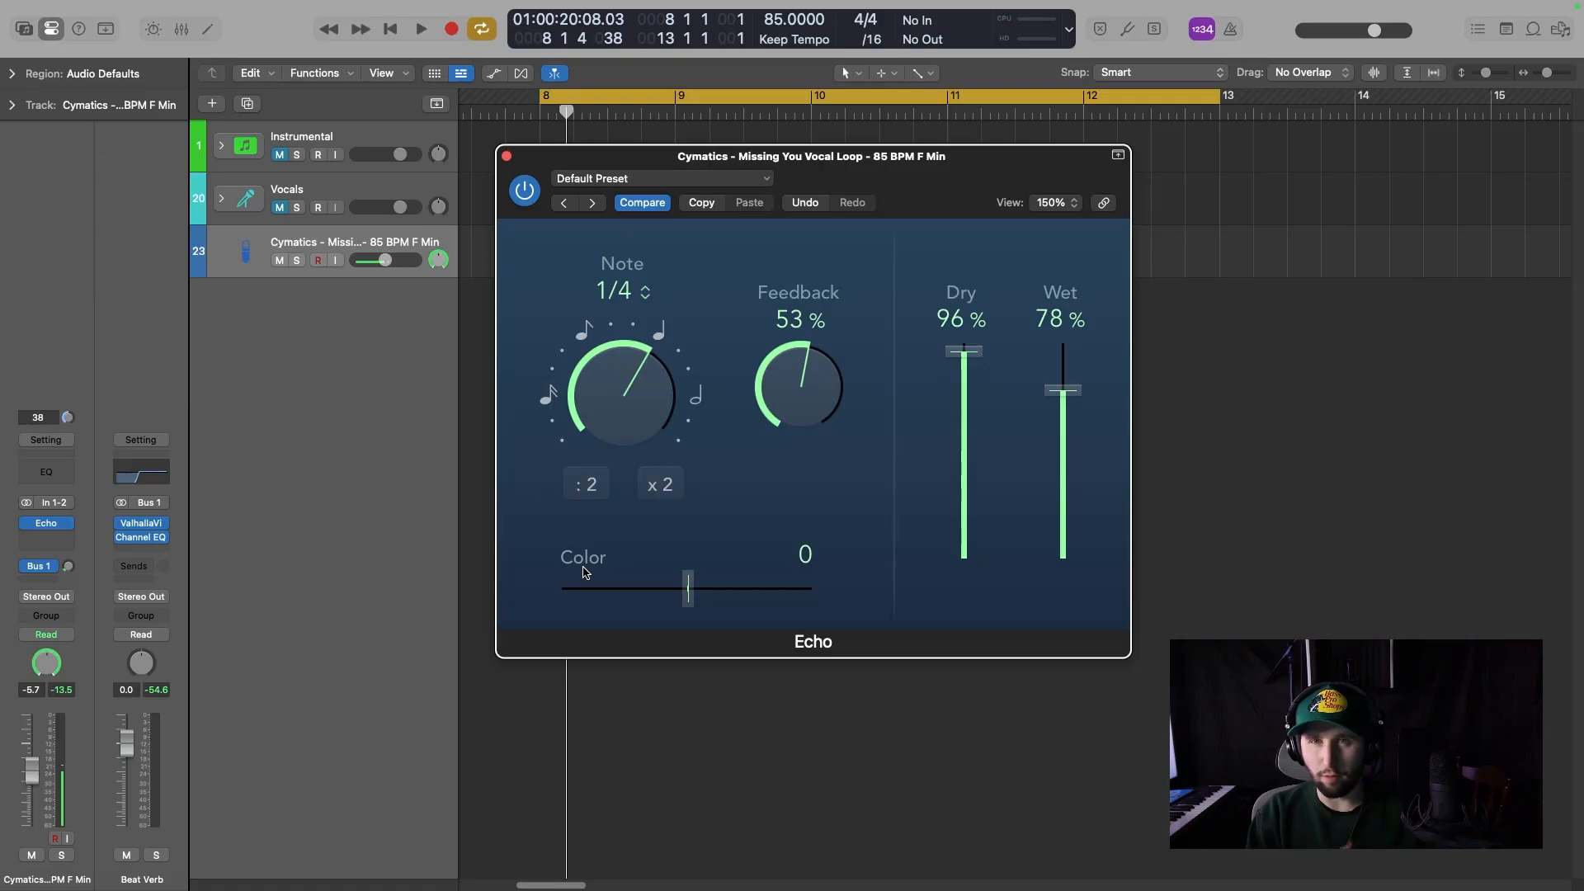
pyautogui.moveTo(700, 593); pyautogui.dragTo(799, 586)
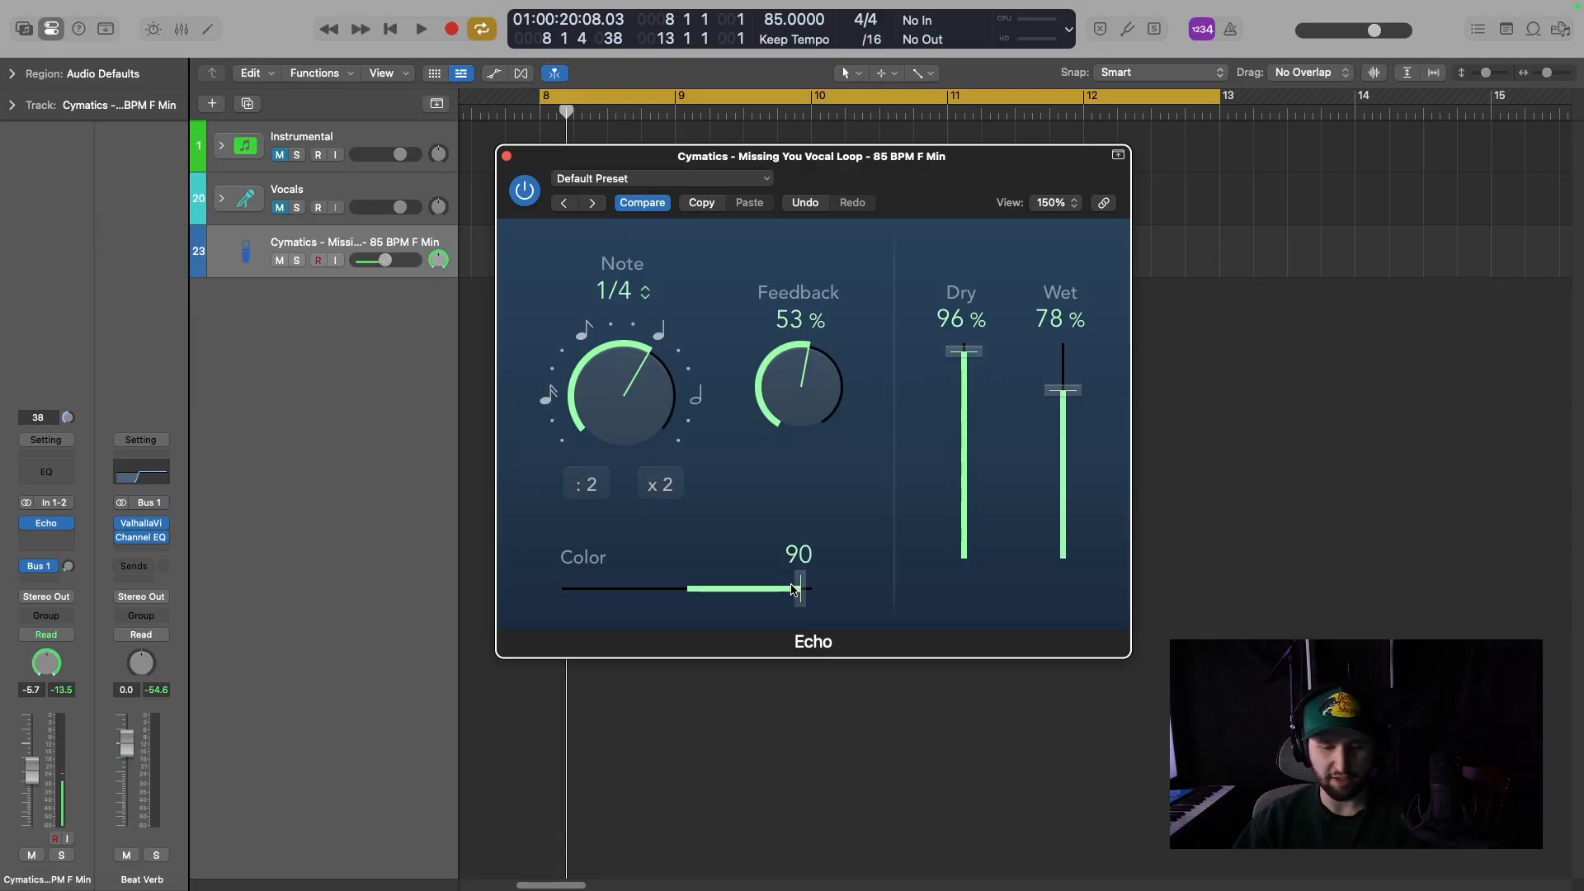
pyautogui.moveTo(792, 587); pyautogui.dragTo(711, 594)
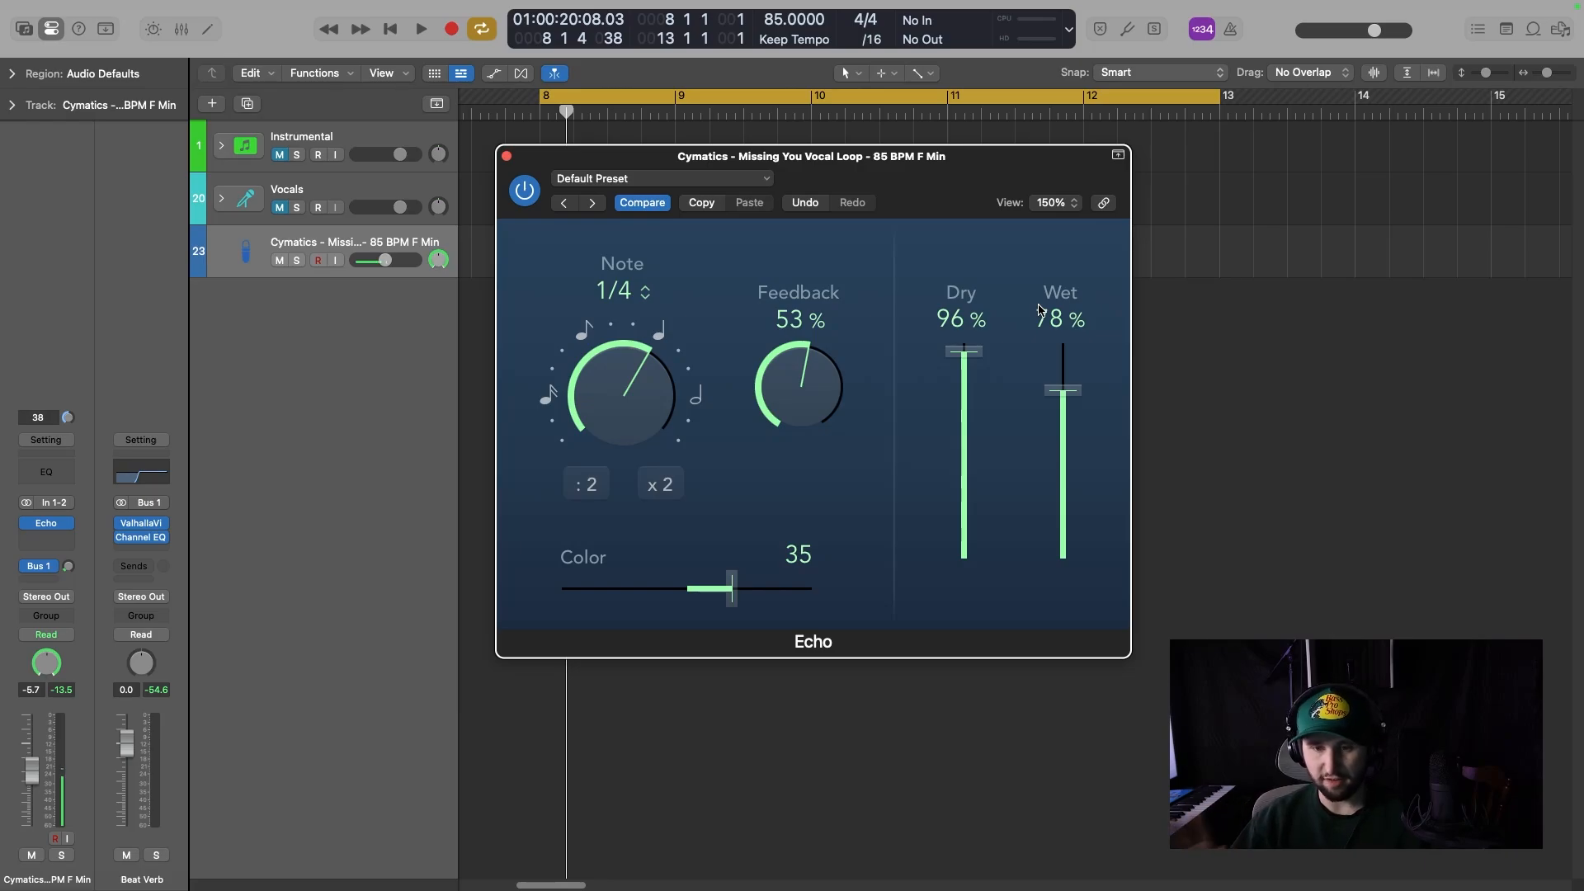
# Raise both the Dry and Wet levels to 100 %.
pyautogui.moveTo(960, 367); pyautogui.dragTo(963, 357)
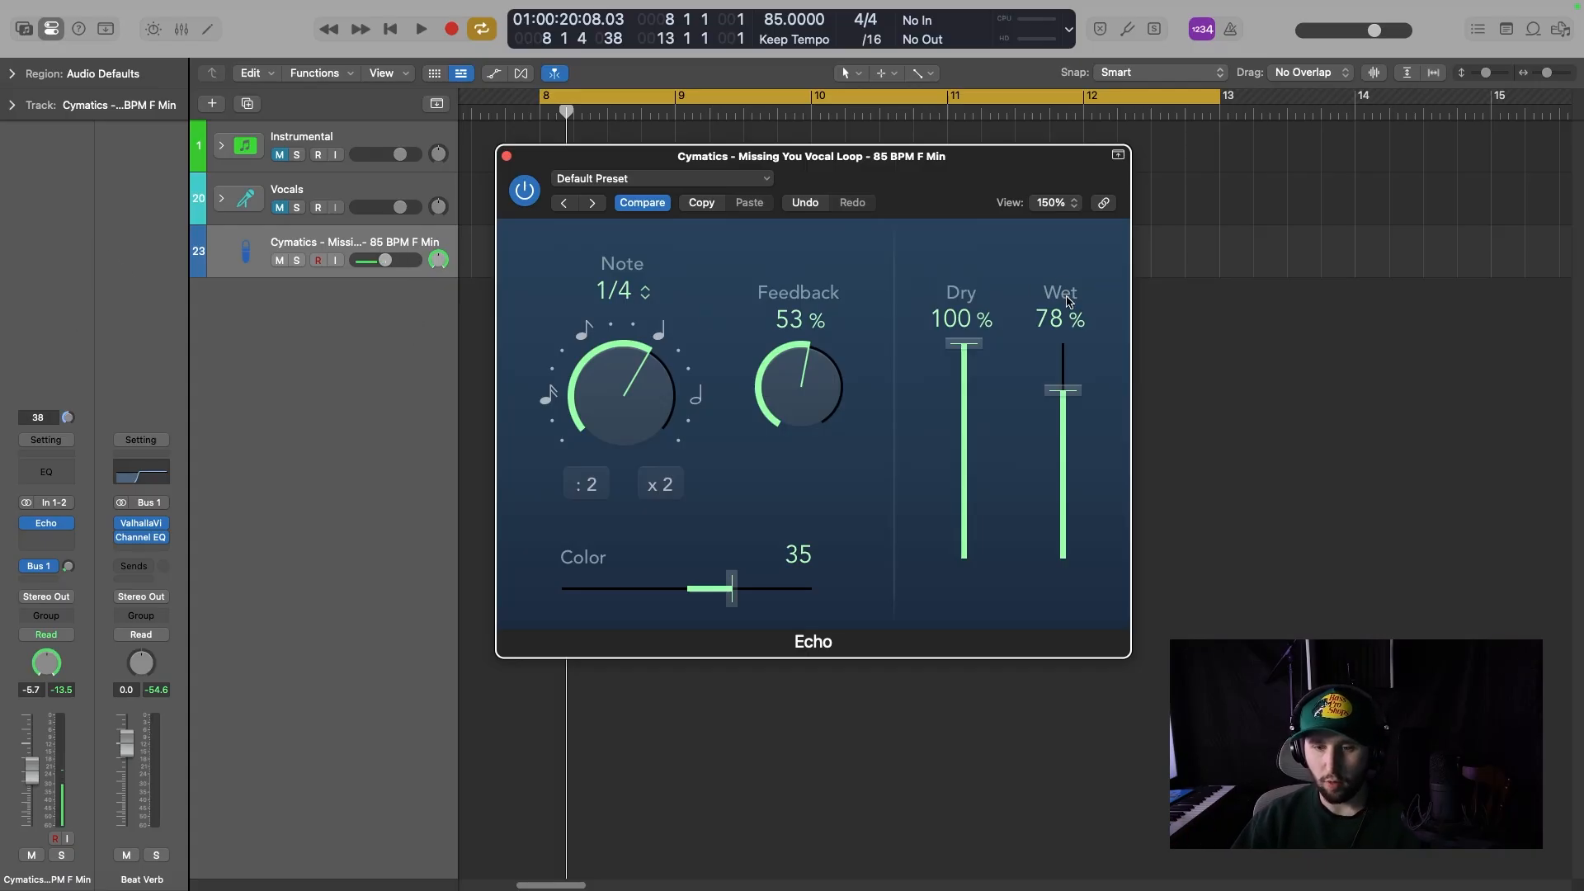
pyautogui.moveTo(1061, 396); pyautogui.dragTo(1070, 348)
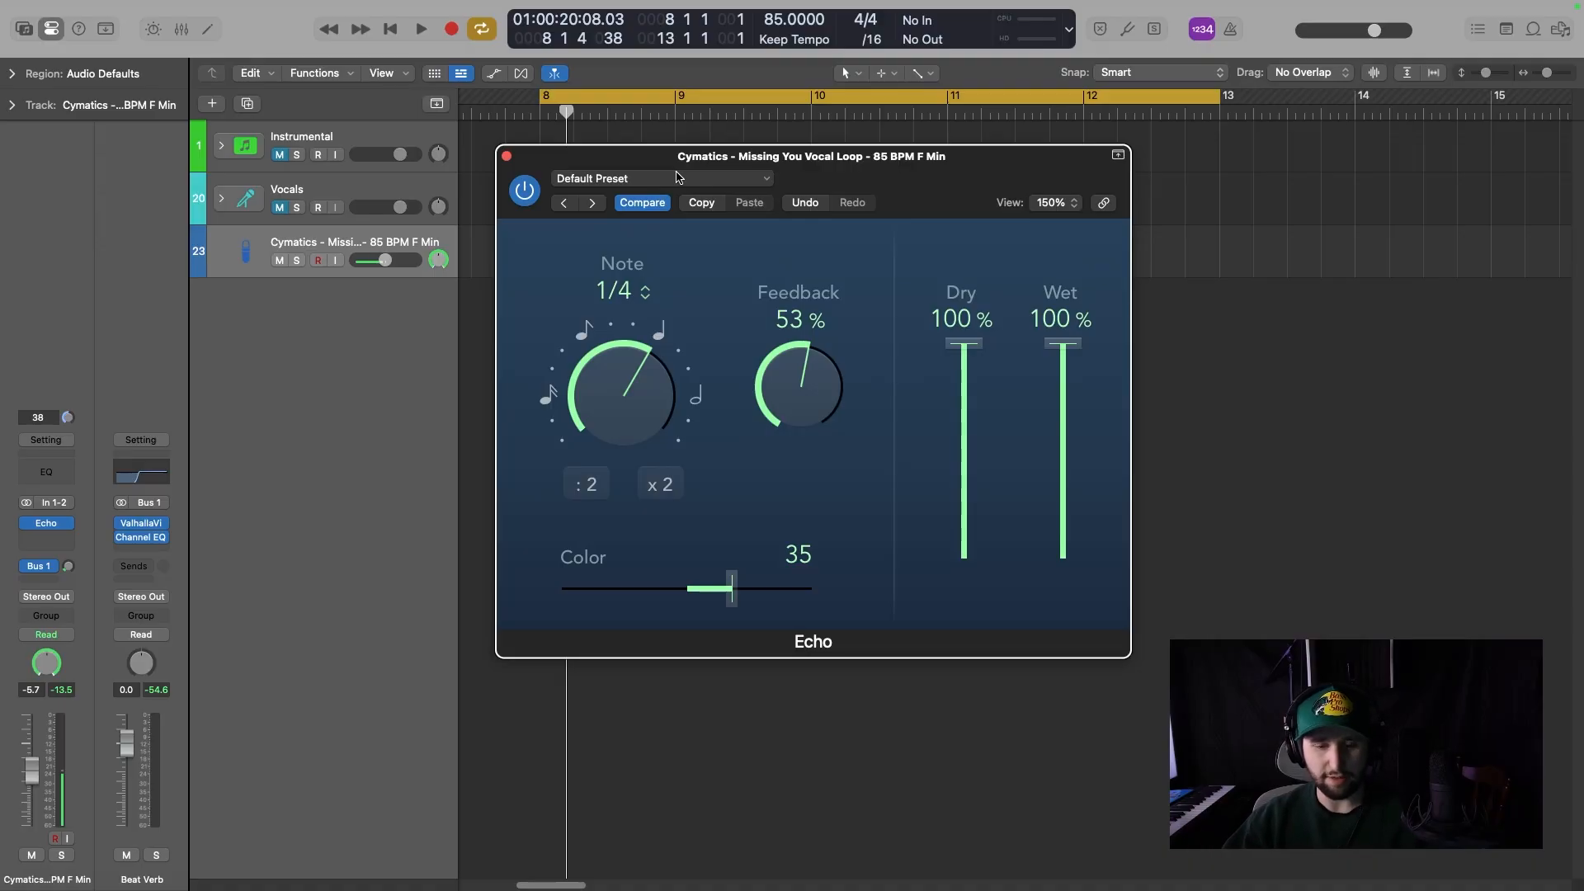
# Uncover and select the short vocal region at bar 8, and play it back with Echo bypassed.
pyautogui.moveTo(674, 182); pyautogui.dragTo(857, 190)
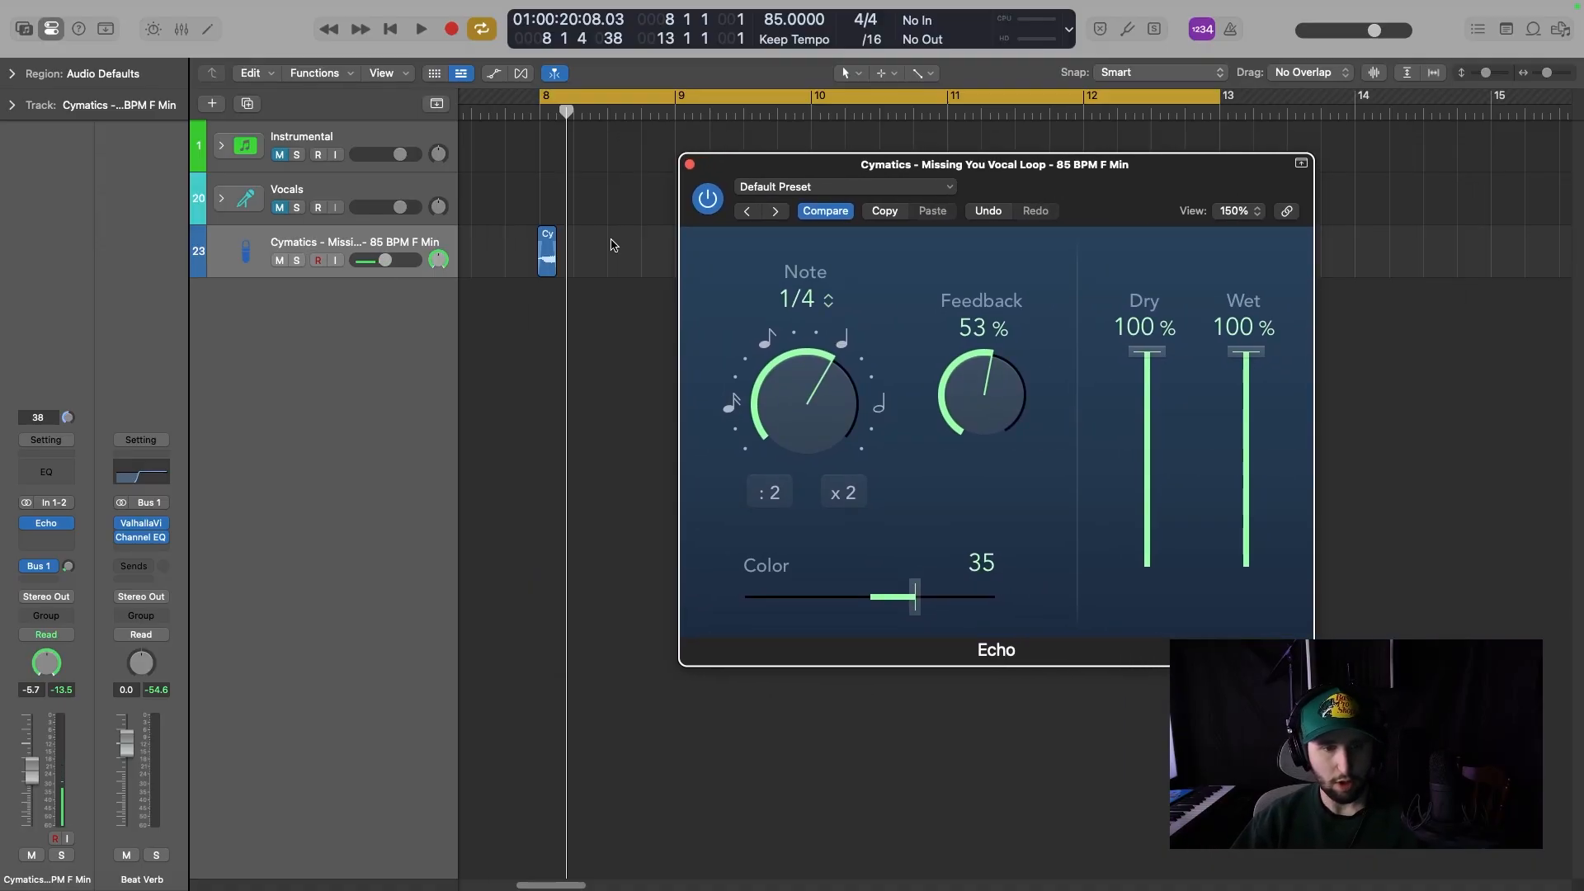
pyautogui.moveTo(497, 216); pyautogui.dragTo(582, 304)
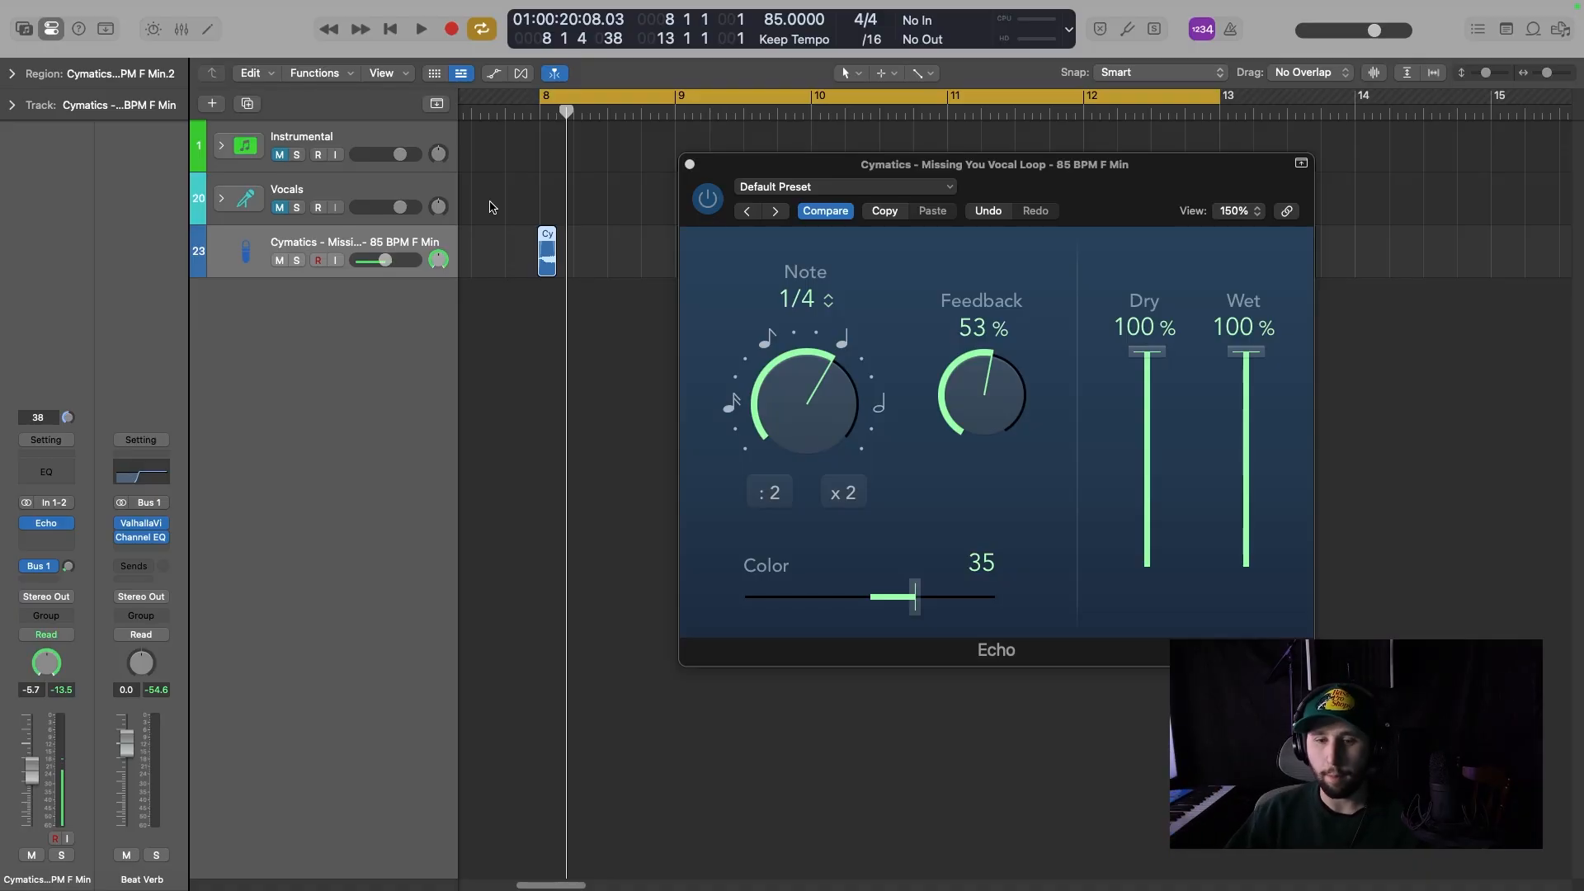
pyautogui.moveTo(1107, 202); pyautogui.dragTo(1098, 195)
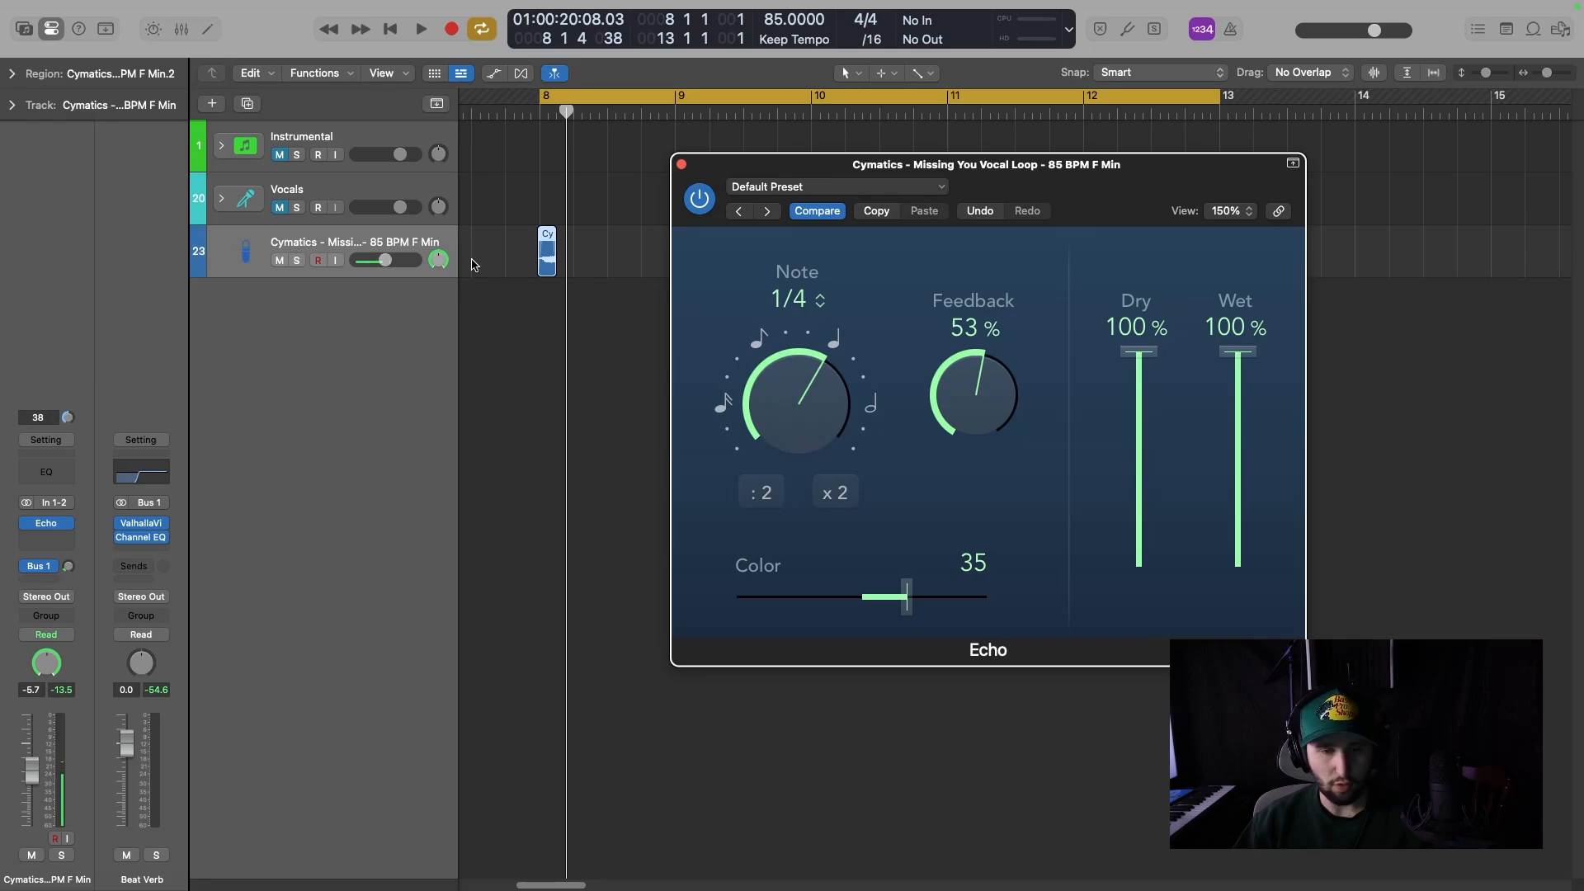
pyautogui.press('space')
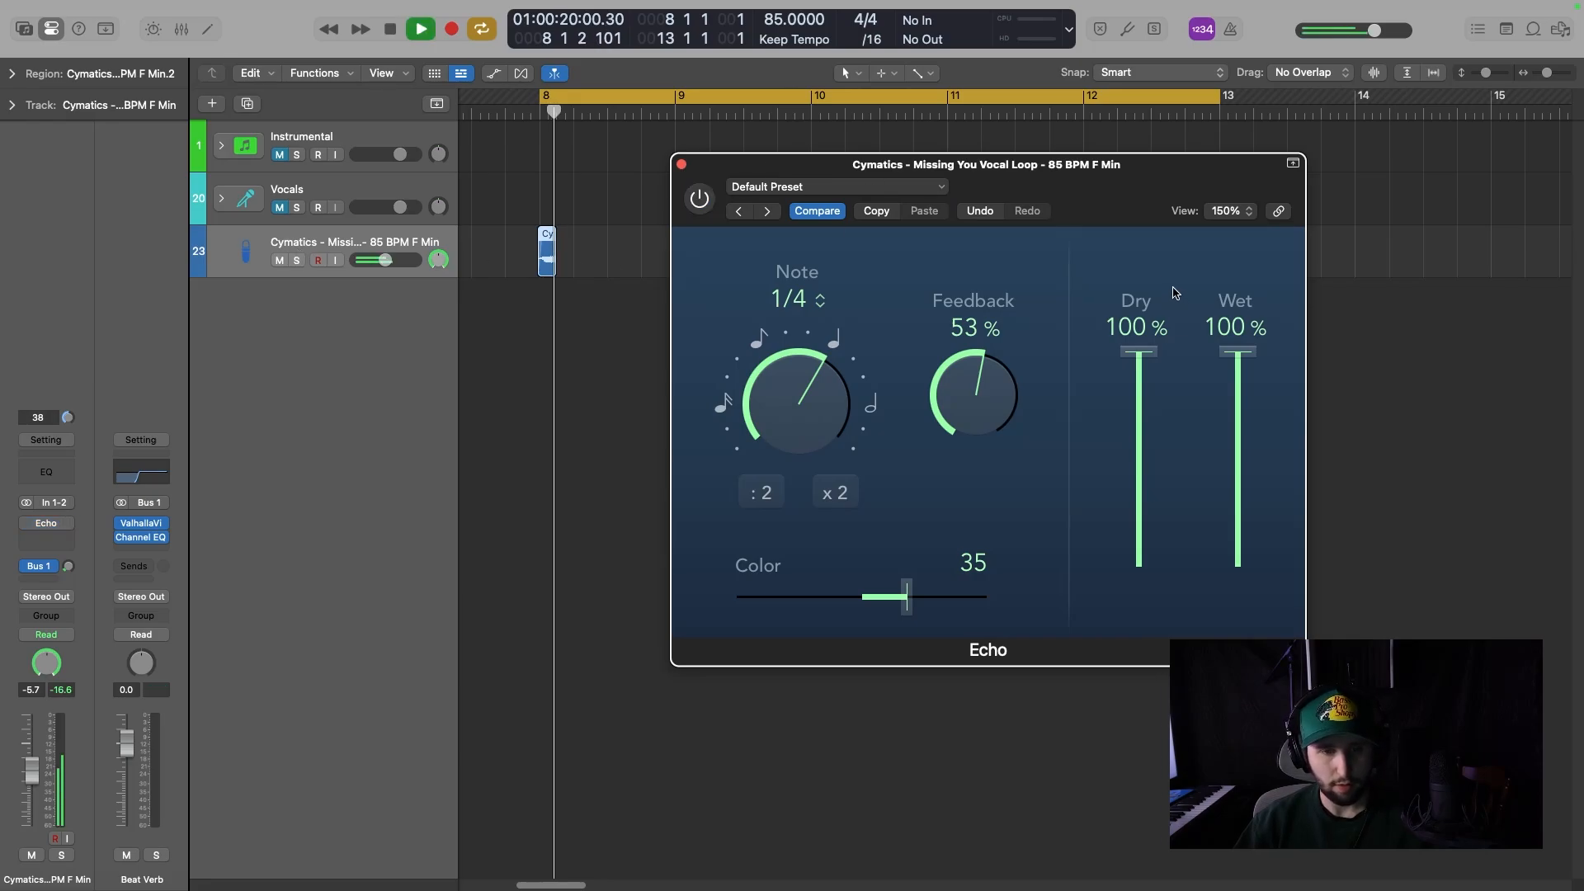
pyautogui.press('space')
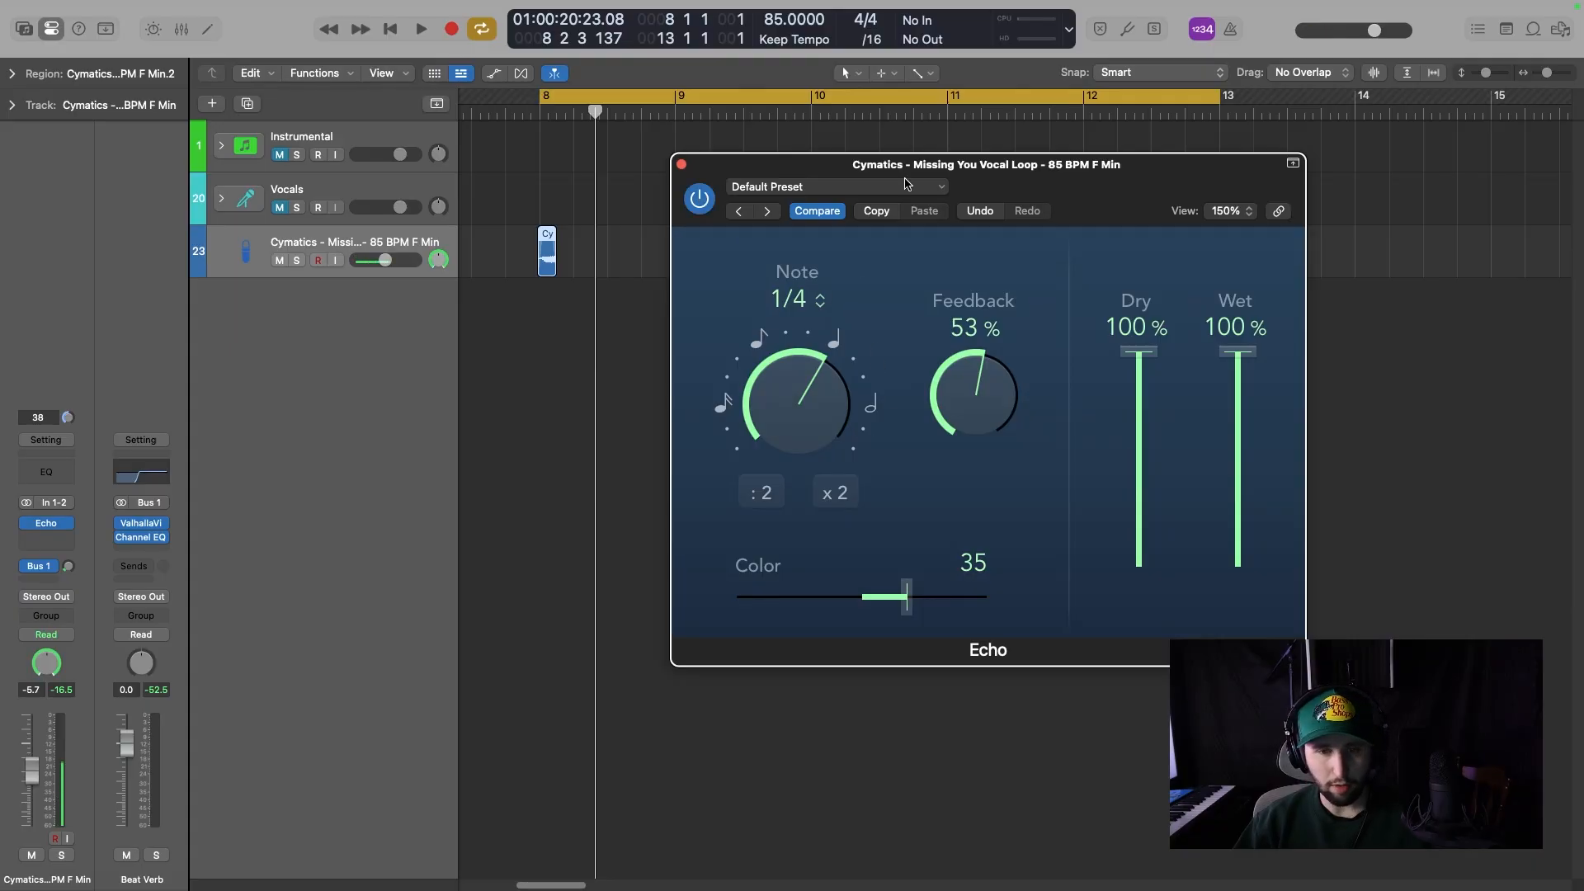
# Recall Echo's default settings and play the vocal region through them with the plug-in window out of the way.
pyautogui.click(883, 187)
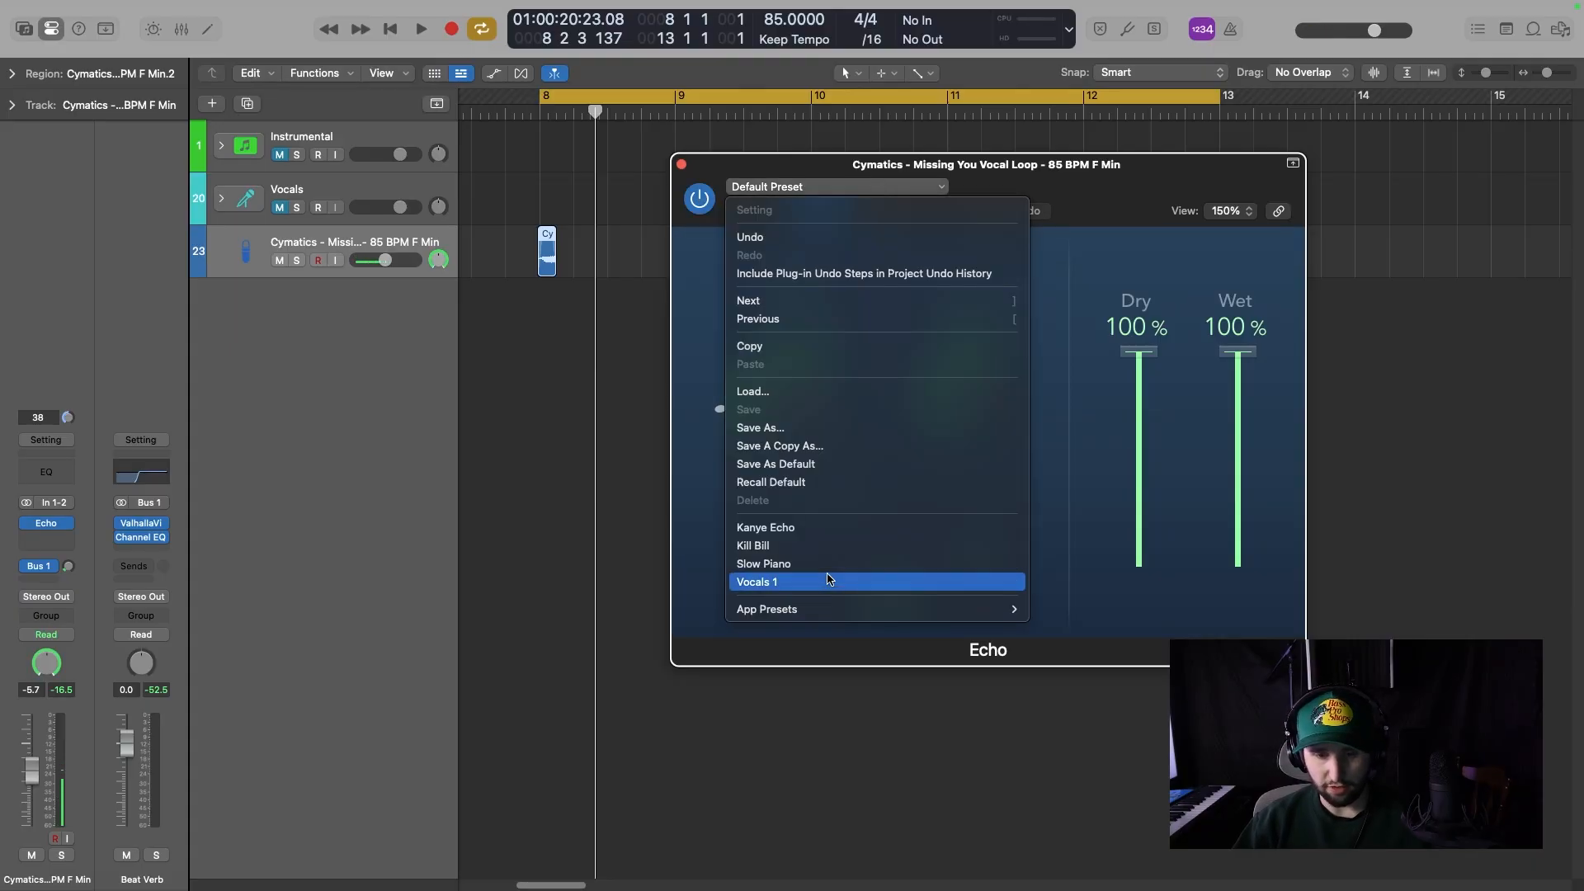
pyautogui.click(858, 482)
pyautogui.moveTo(1071, 174); pyautogui.dragTo(1250, 193)
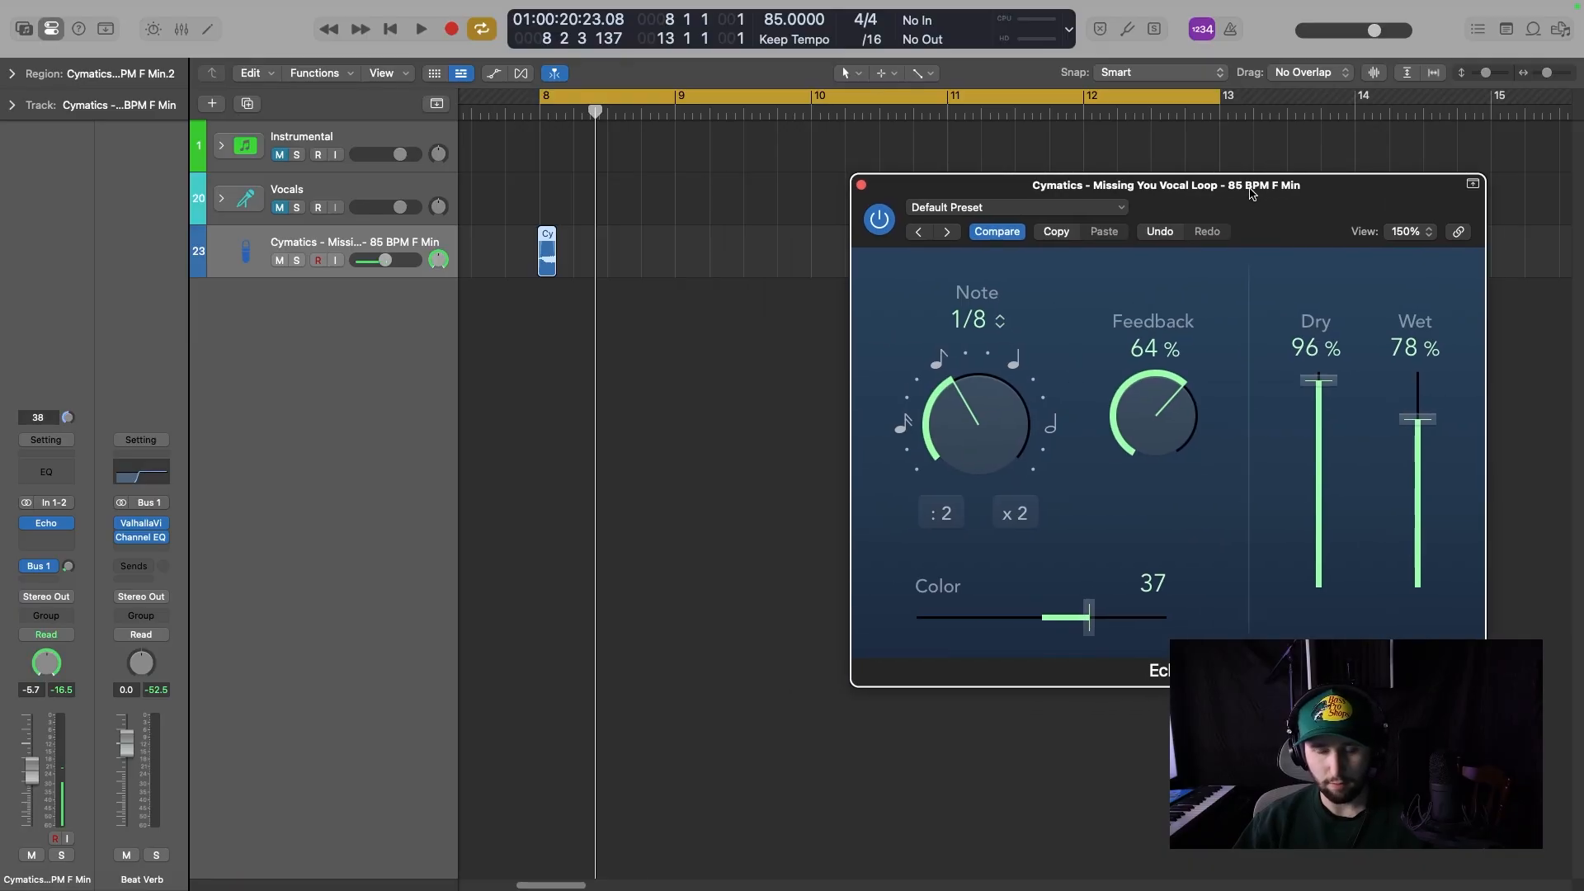
pyautogui.press('space')
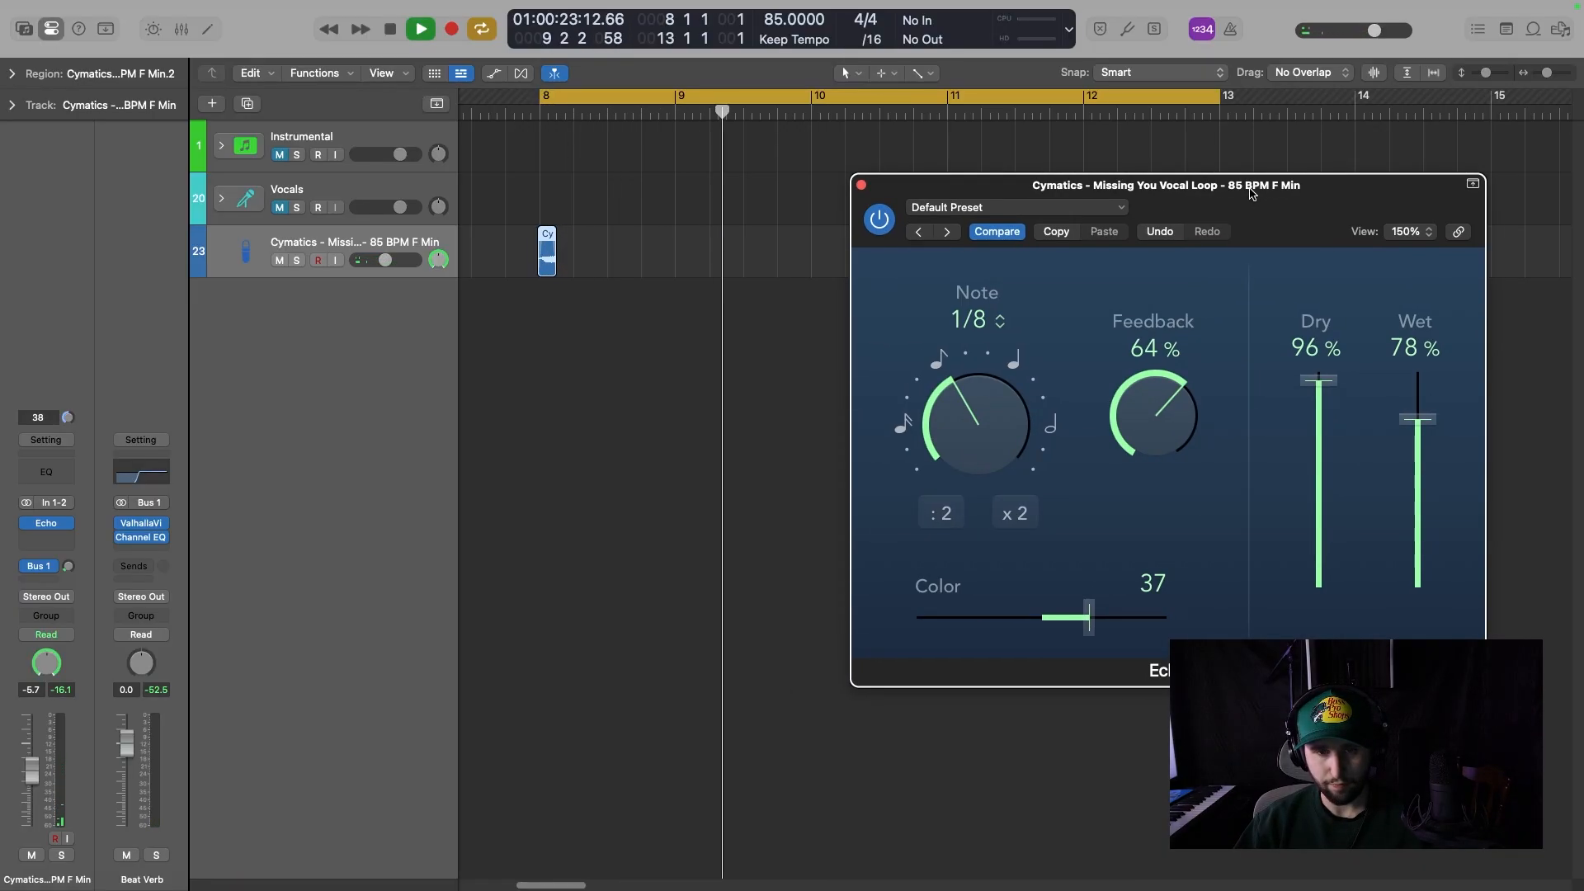
pyautogui.moveTo(1251, 191); pyautogui.dragTo(1043, 190)
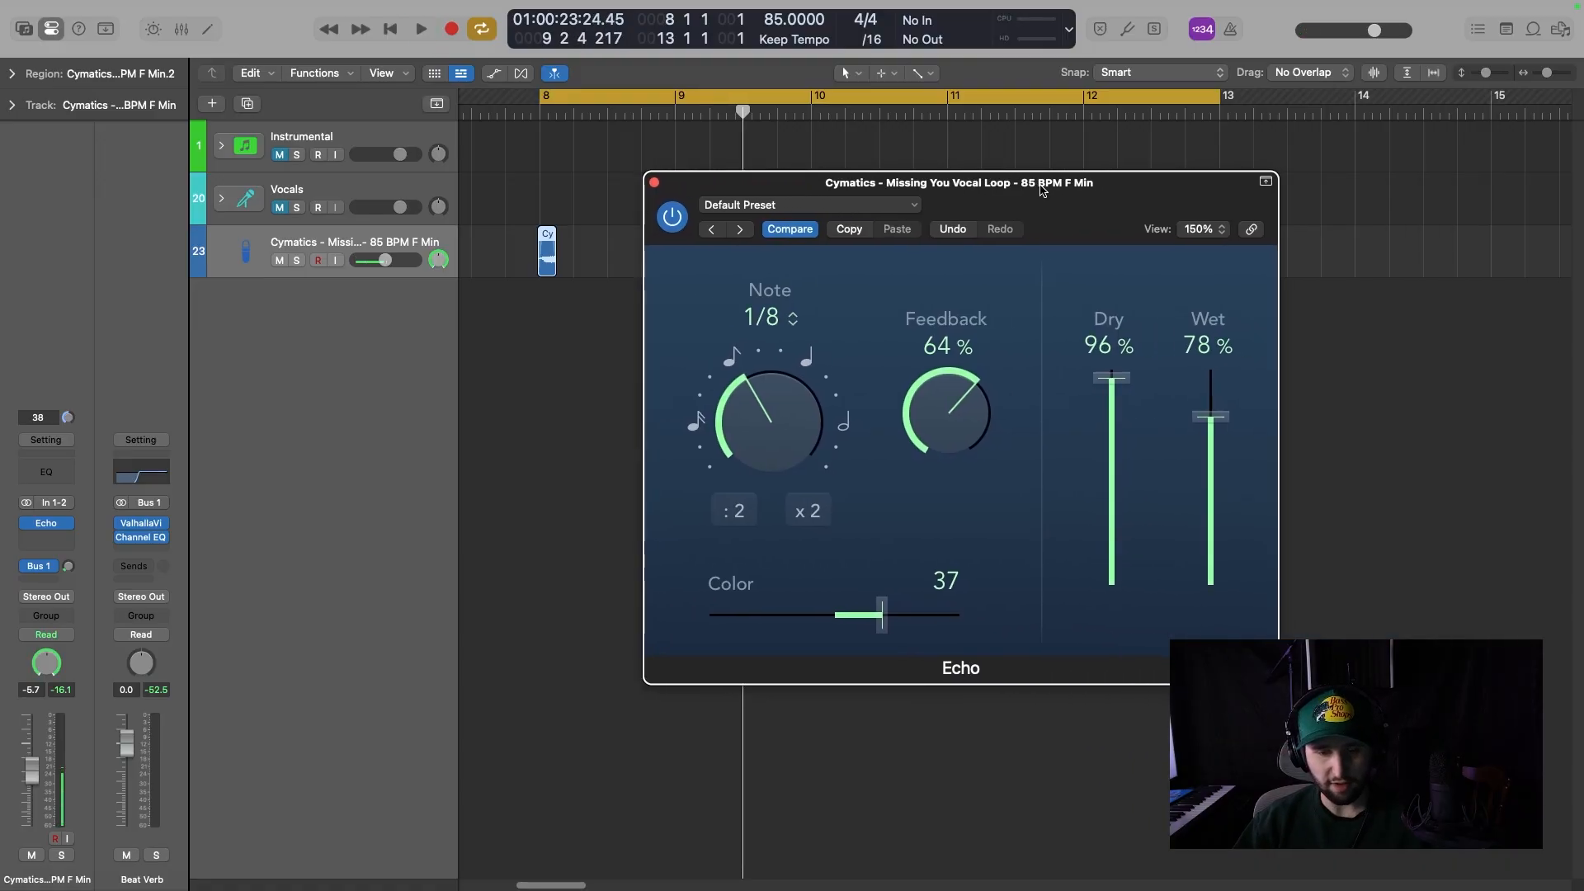
# Play the vocal region while comparing Note values of 1/2, 1/4 and 1/8, settle on 1/2 and stop playback.
pyautogui.press('space')
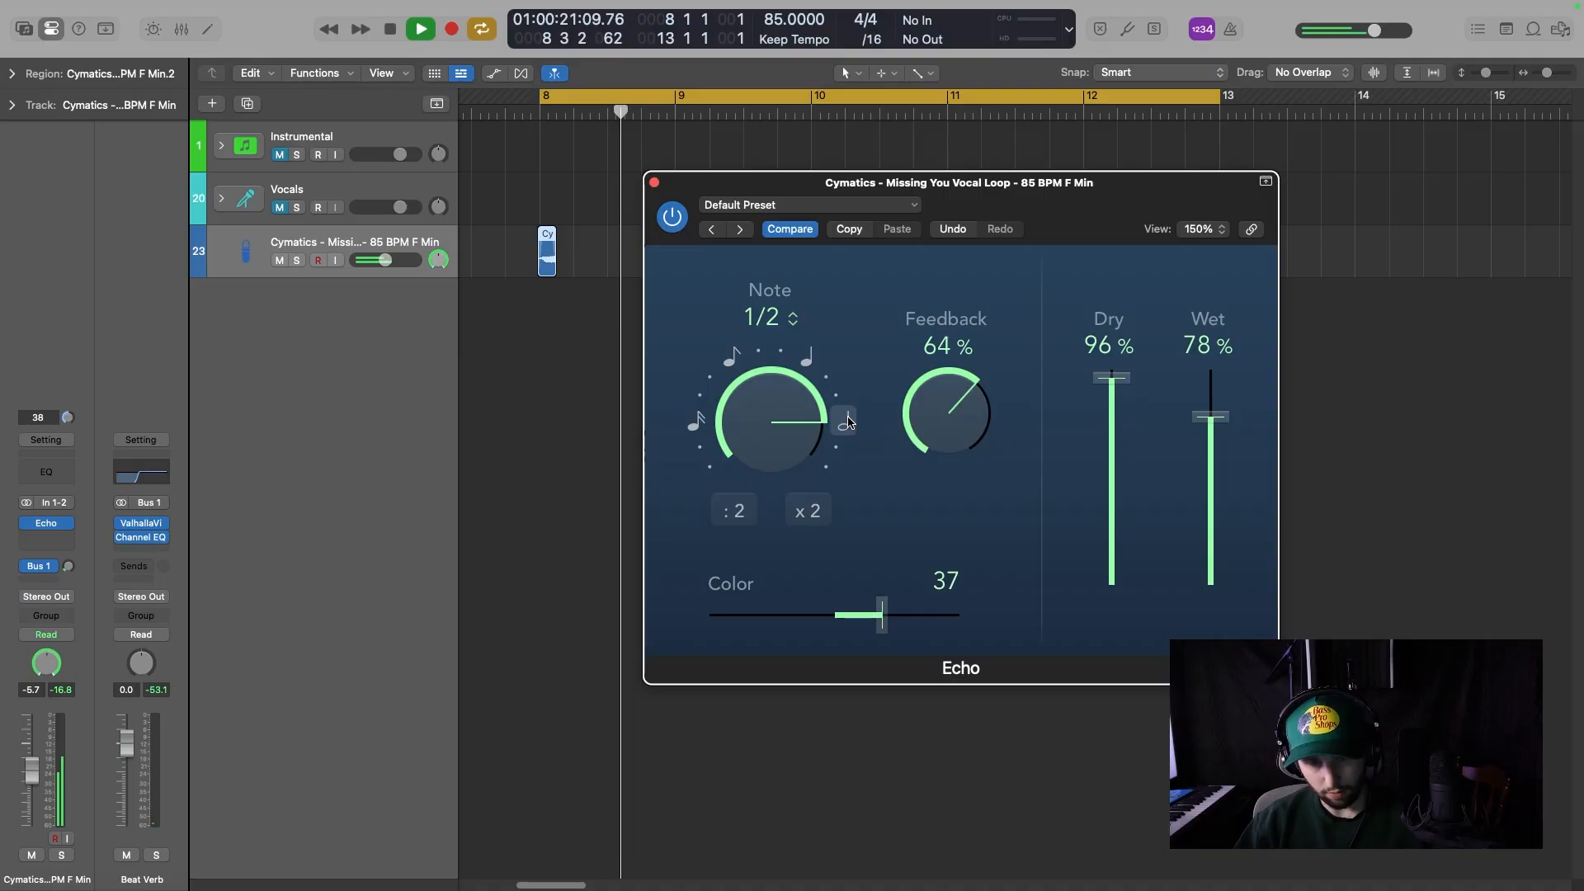
pyautogui.click(734, 511)
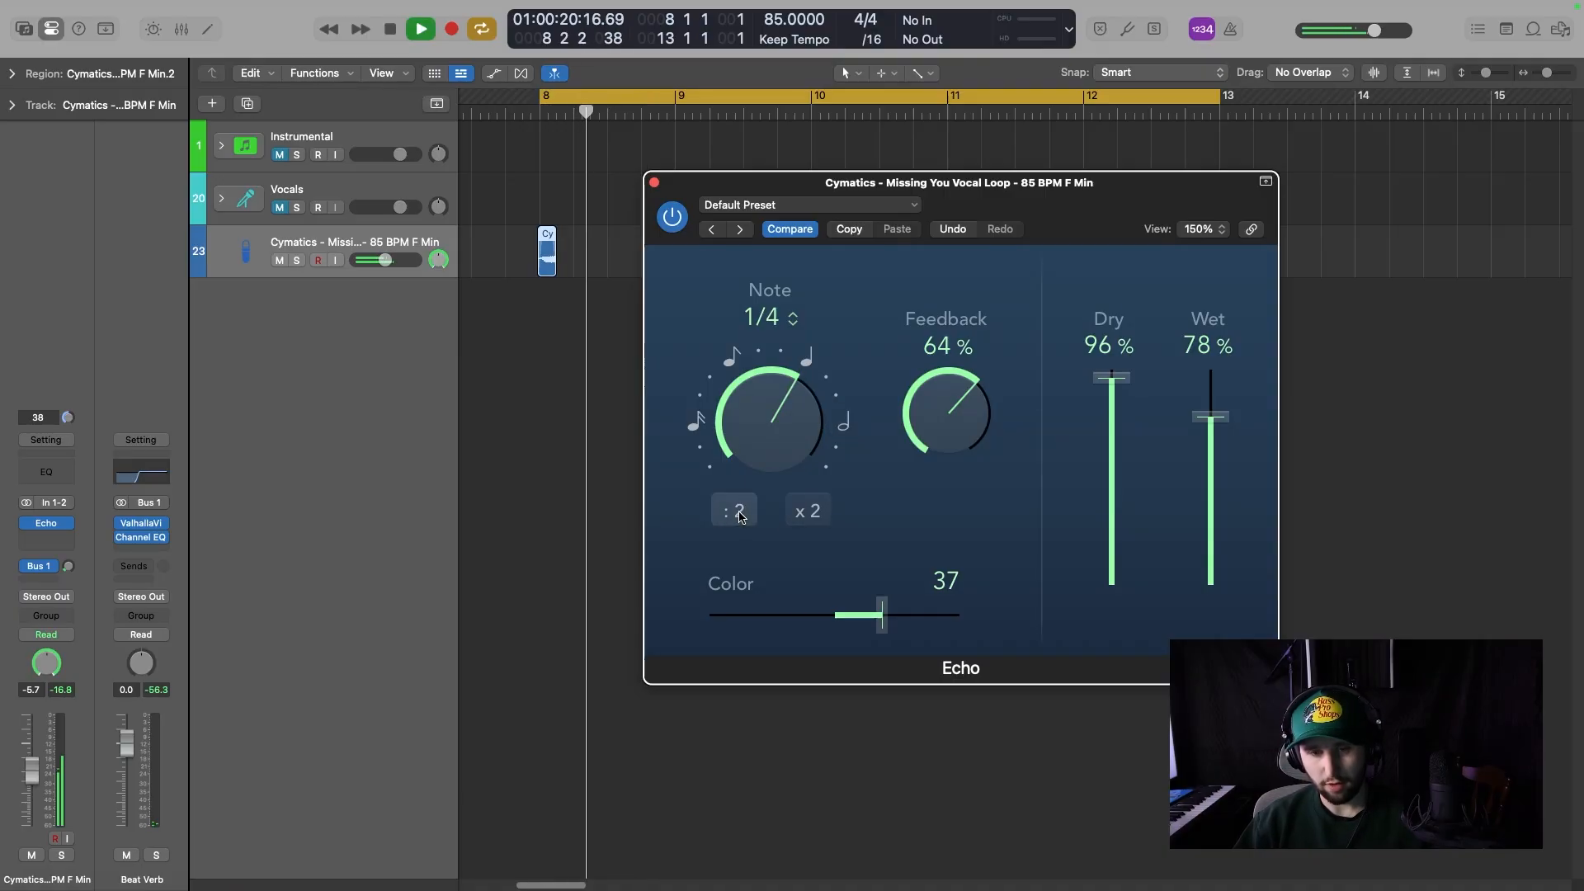
pyautogui.click(739, 513)
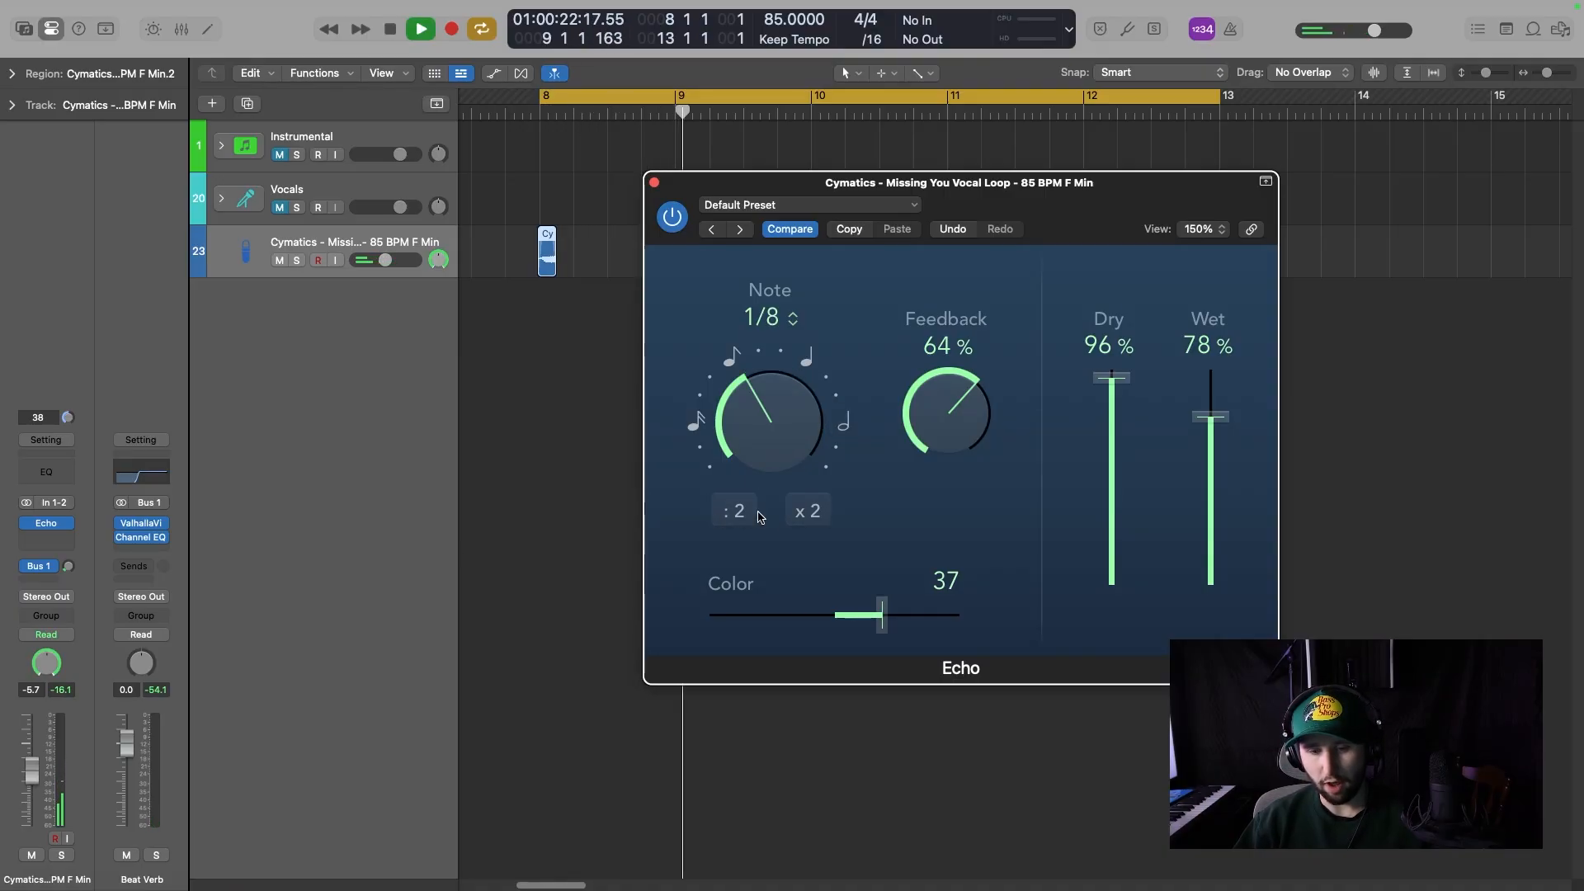
pyautogui.click(808, 512)
pyautogui.click(809, 513)
pyautogui.press('space')
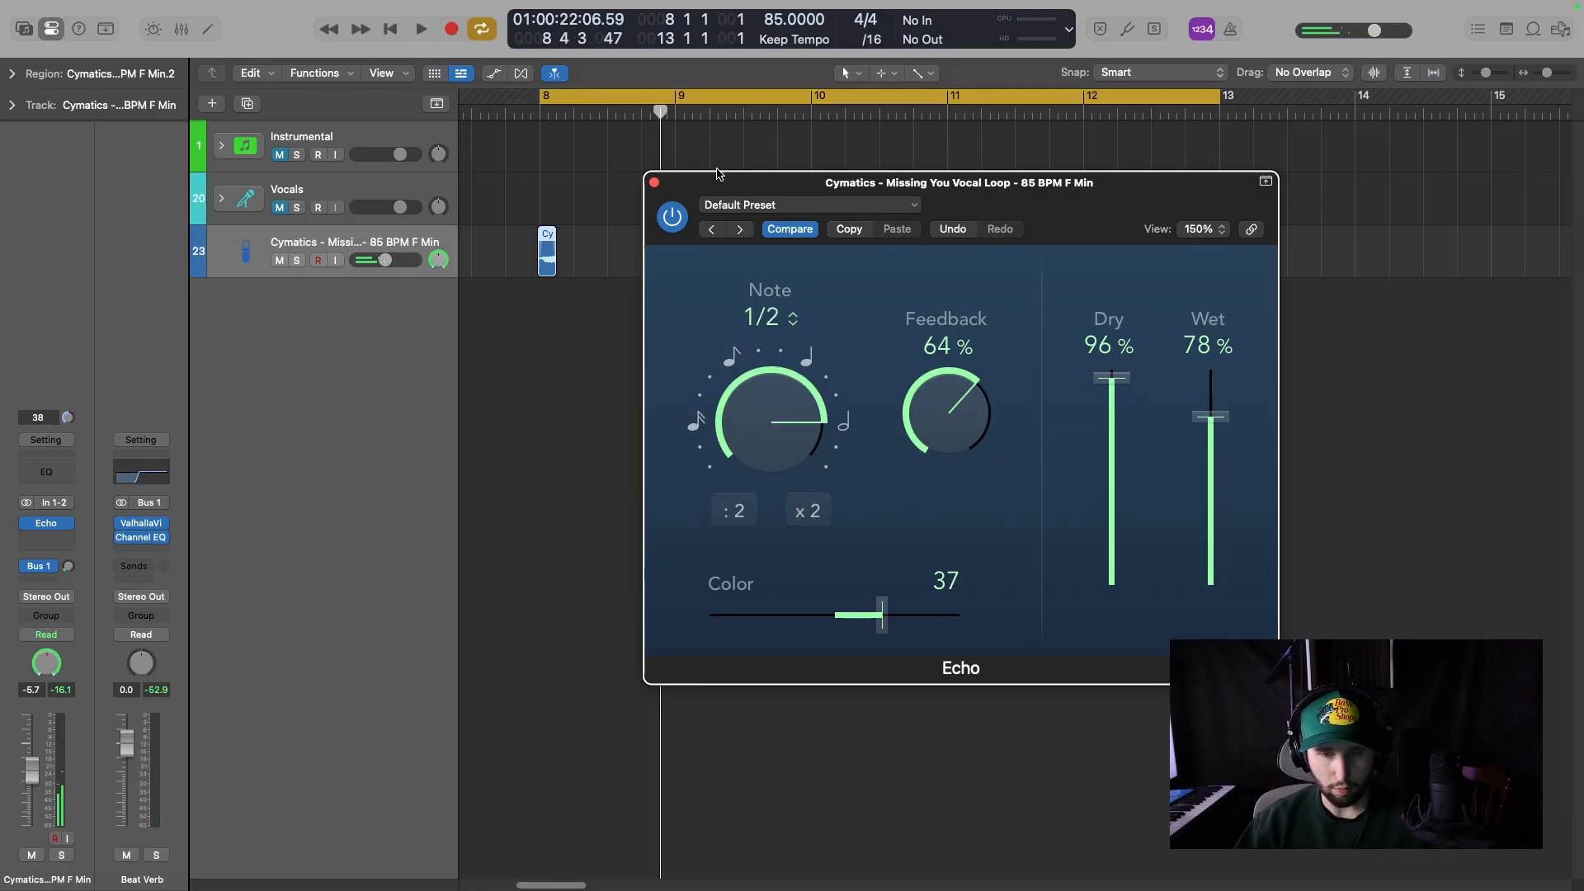
# Set Echo's Feedback to 0 % and Note to 1/8, and play the vocal region twice.
pyautogui.moveTo(1061, 194); pyautogui.dragTo(1087, 187)
pyautogui.moveTo(973, 405); pyautogui.dragTo(890, 708)
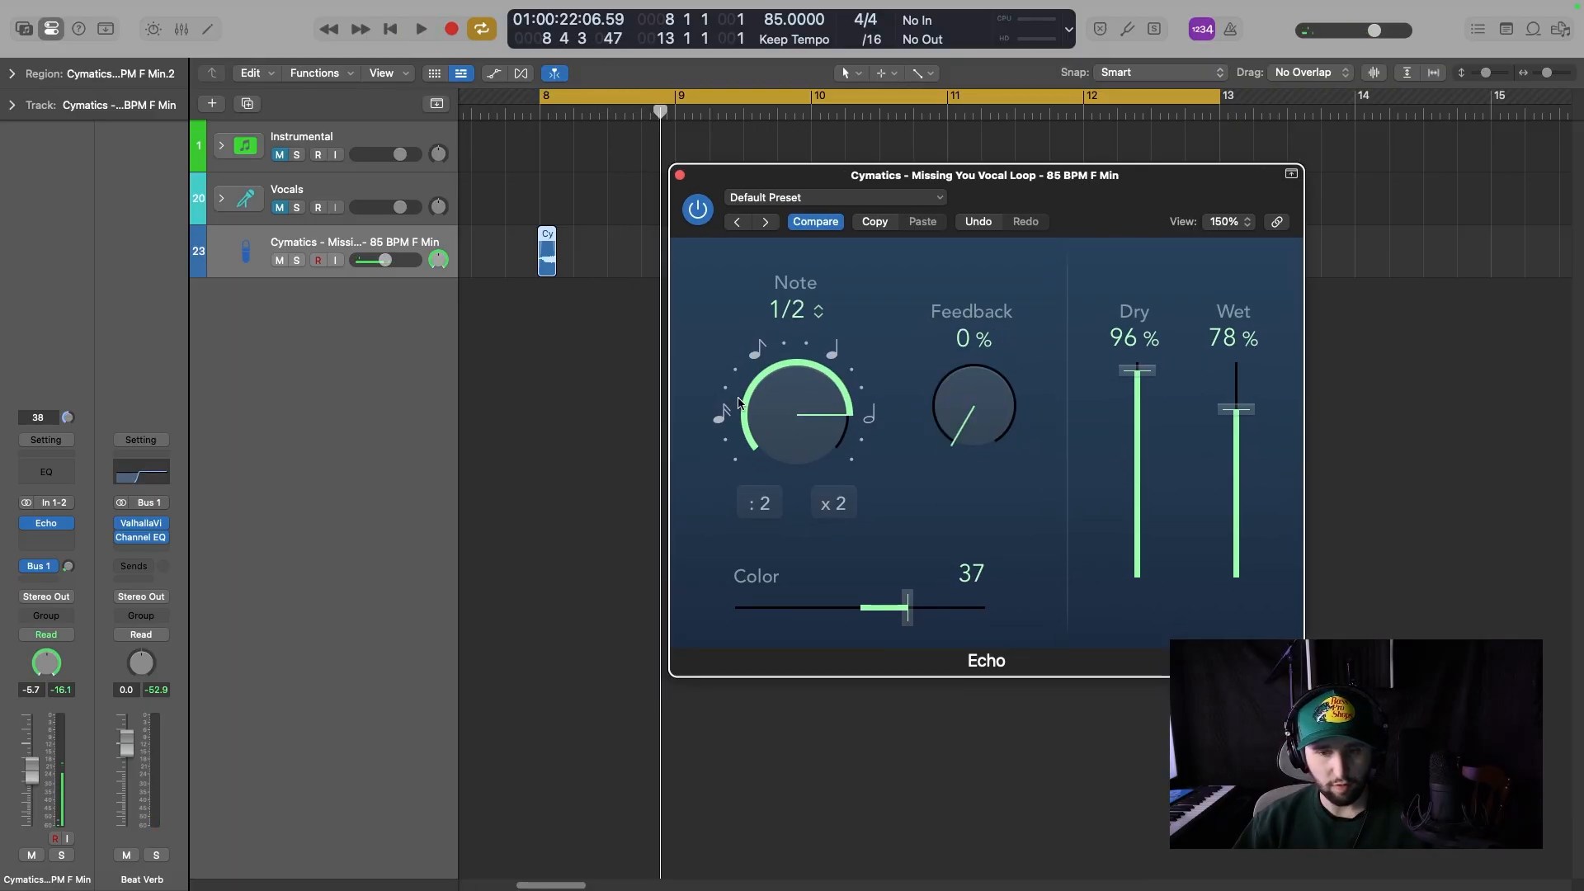
pyautogui.click(757, 348)
pyautogui.press('space')
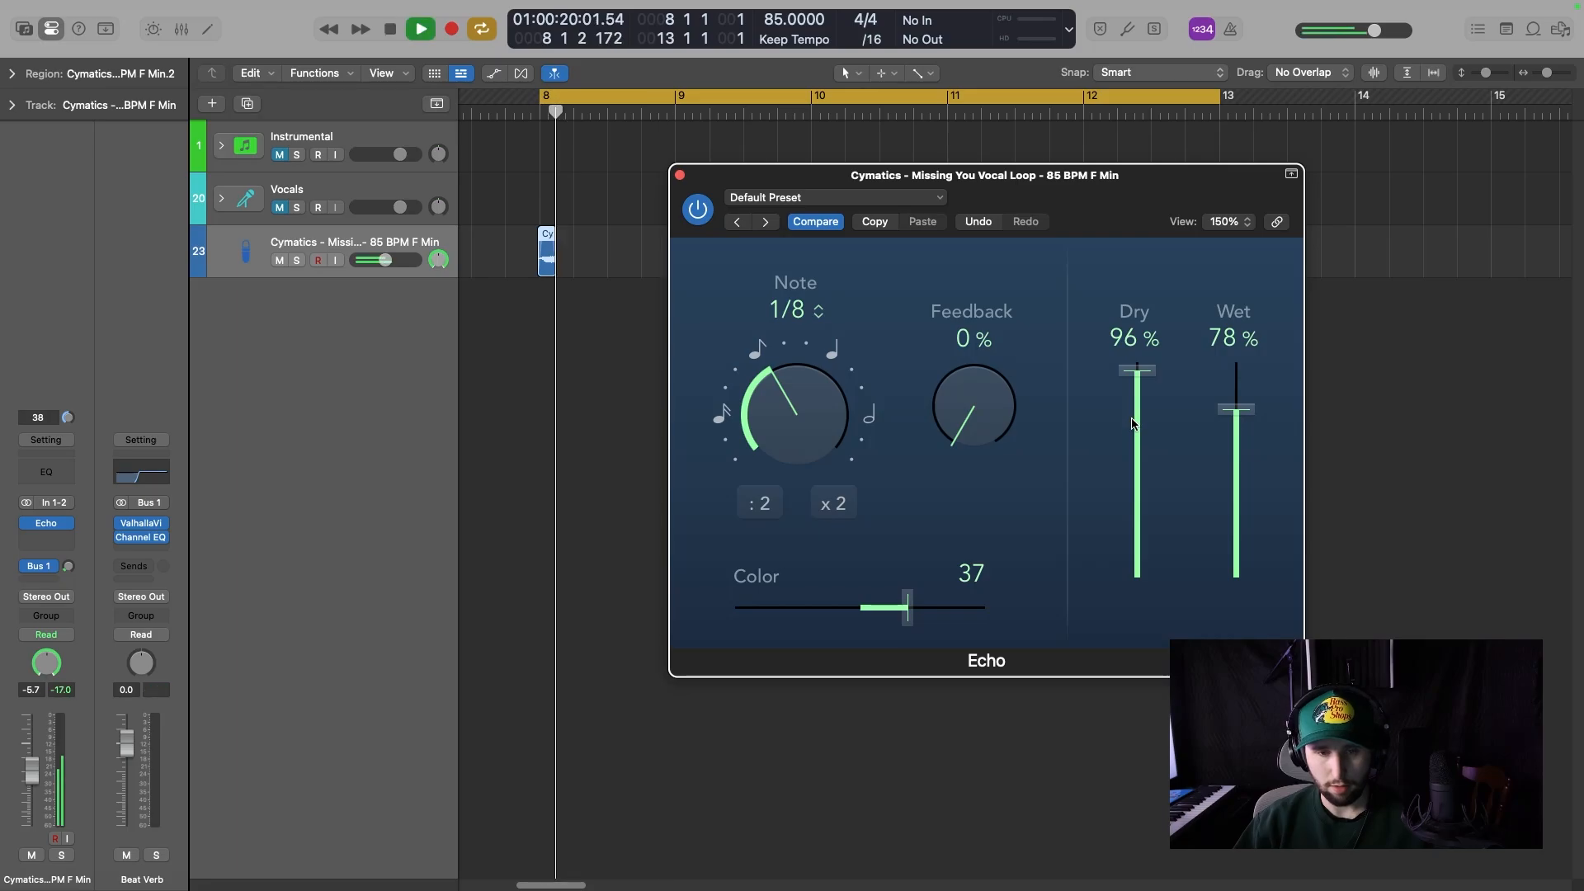
pyautogui.press('space')
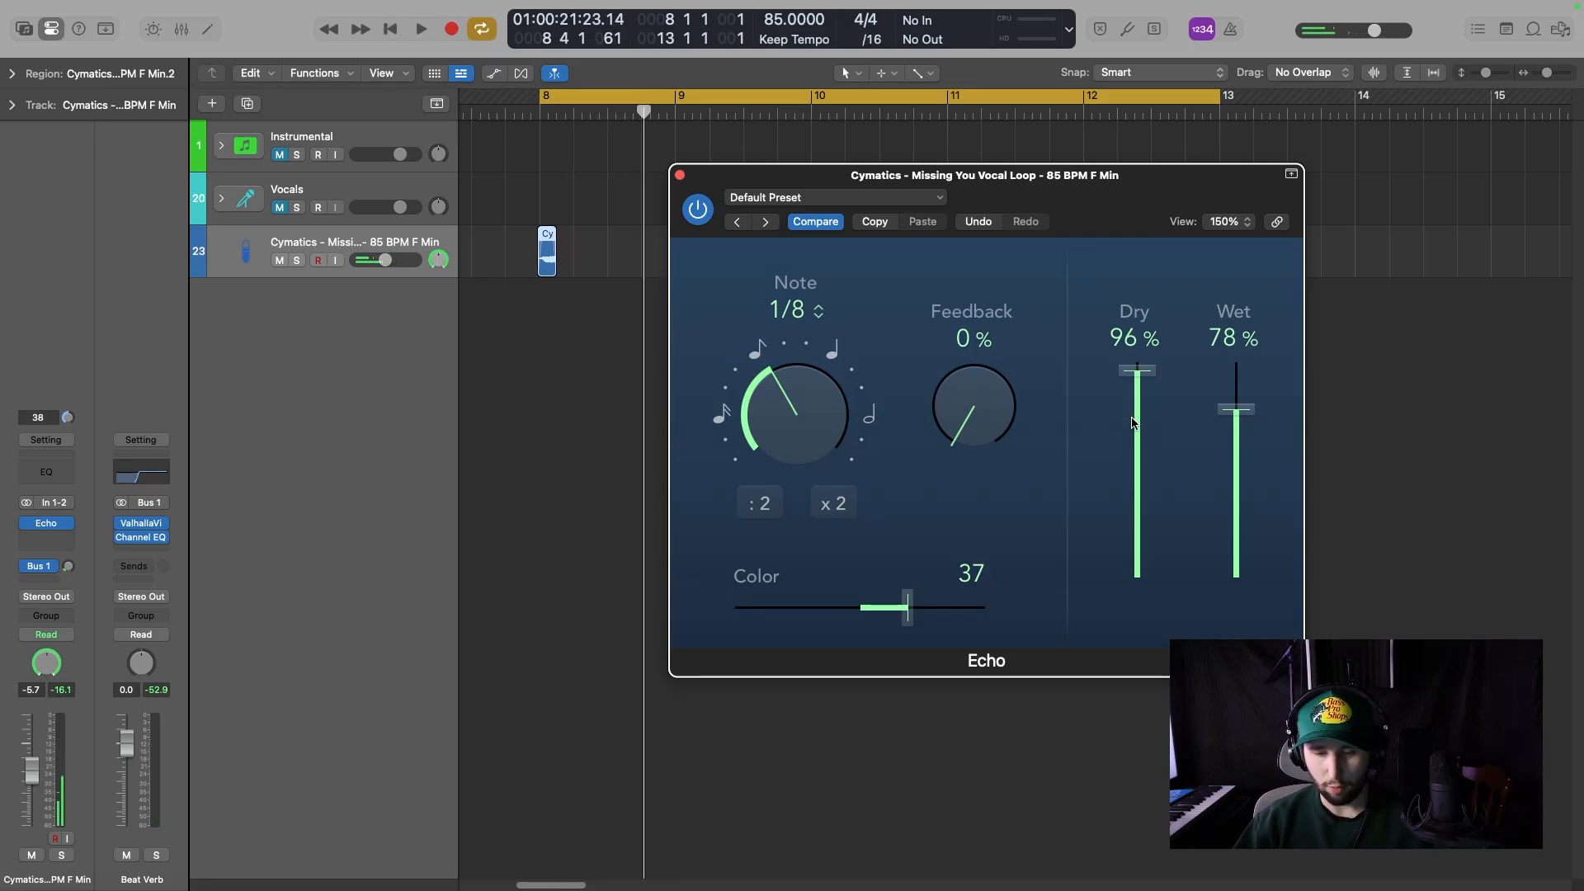
pyautogui.press('space')
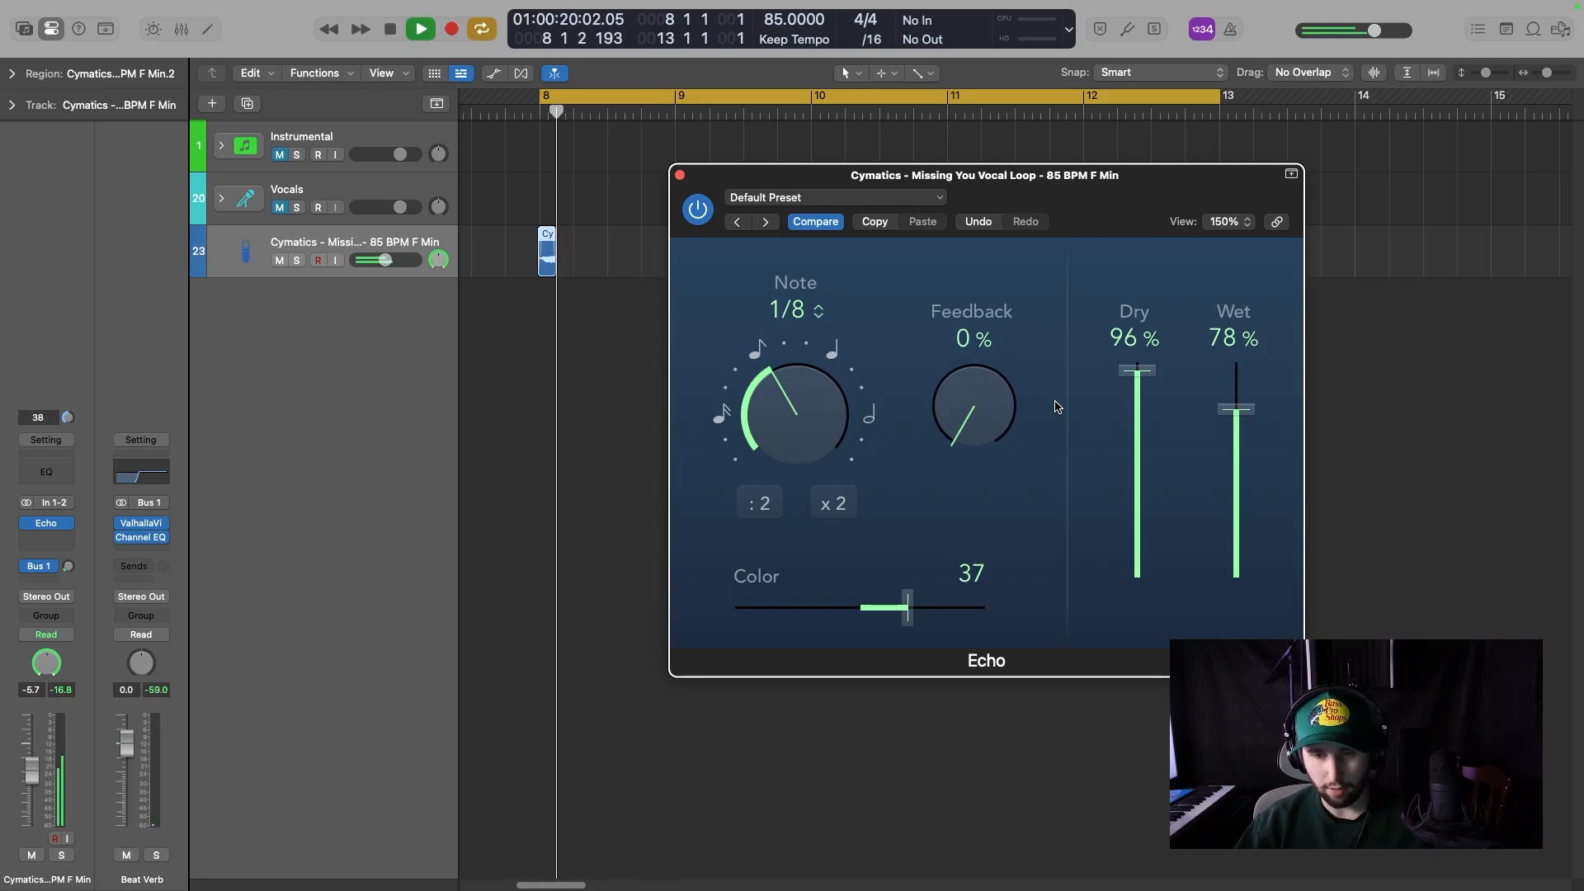
pyautogui.press('space')
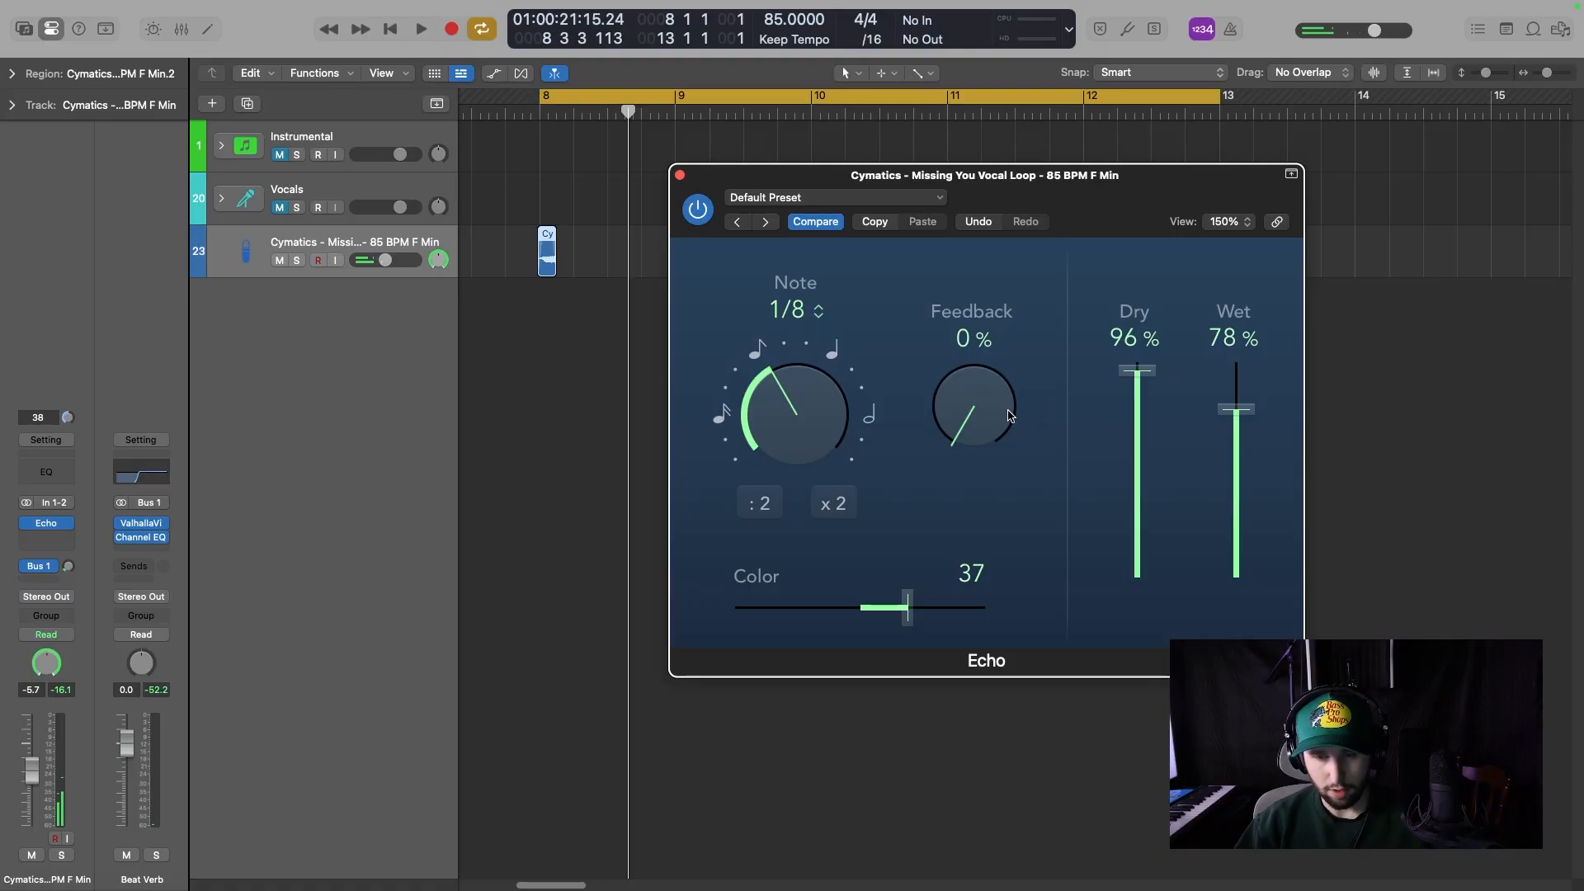
# Play the vocal region repeatedly while raising Feedback in stages to 23 %, 46 % and 67 %.
pyautogui.press('space')
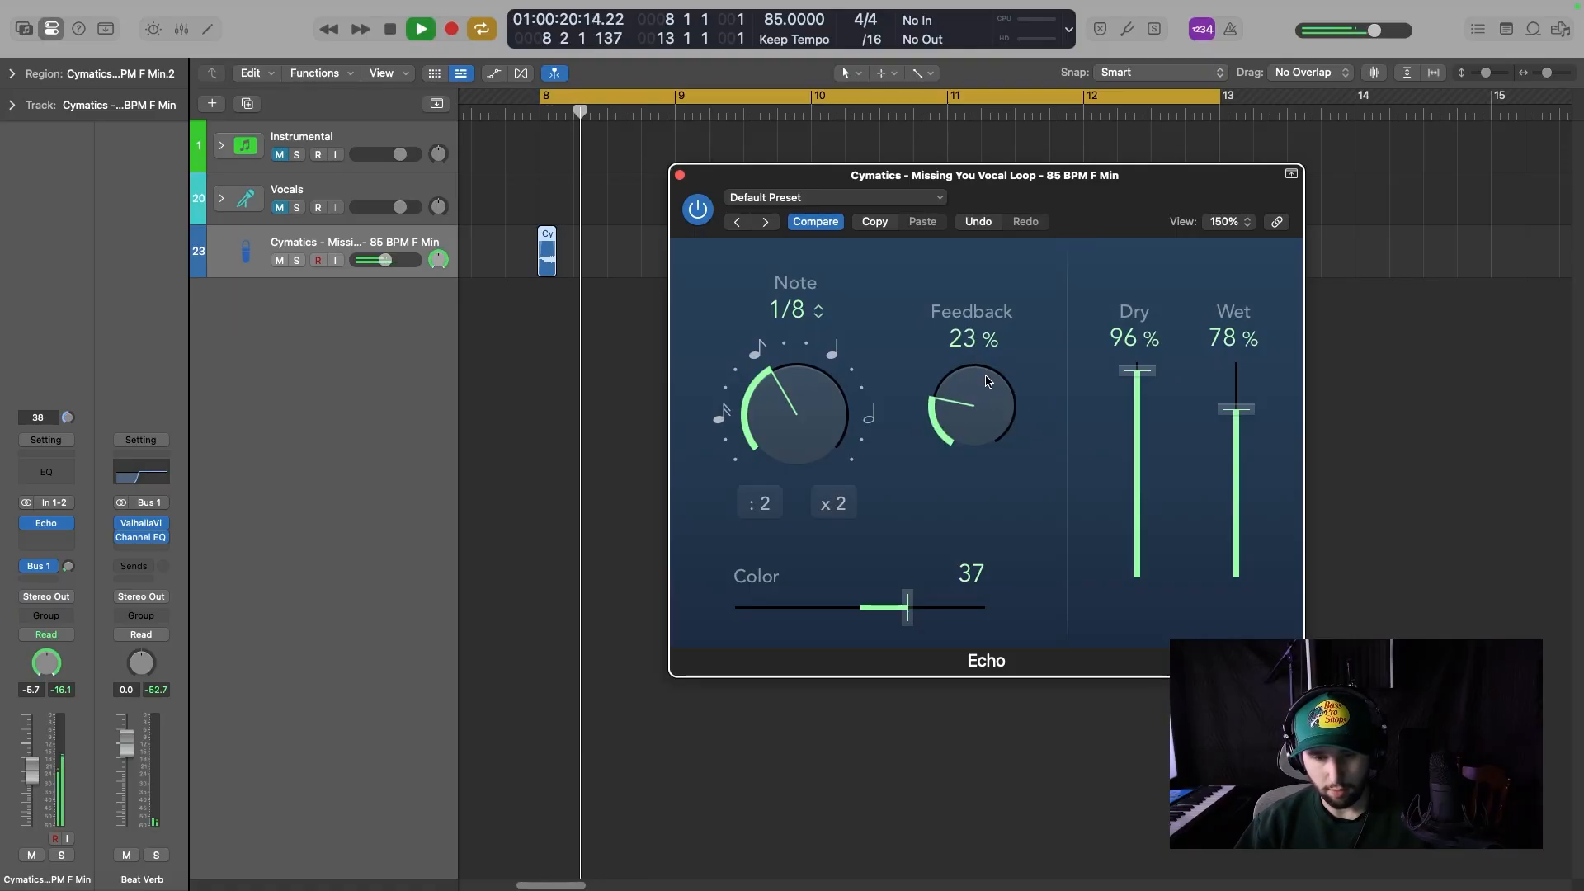
pyautogui.press('space')
pyautogui.moveTo(988, 380); pyautogui.dragTo(989, 339)
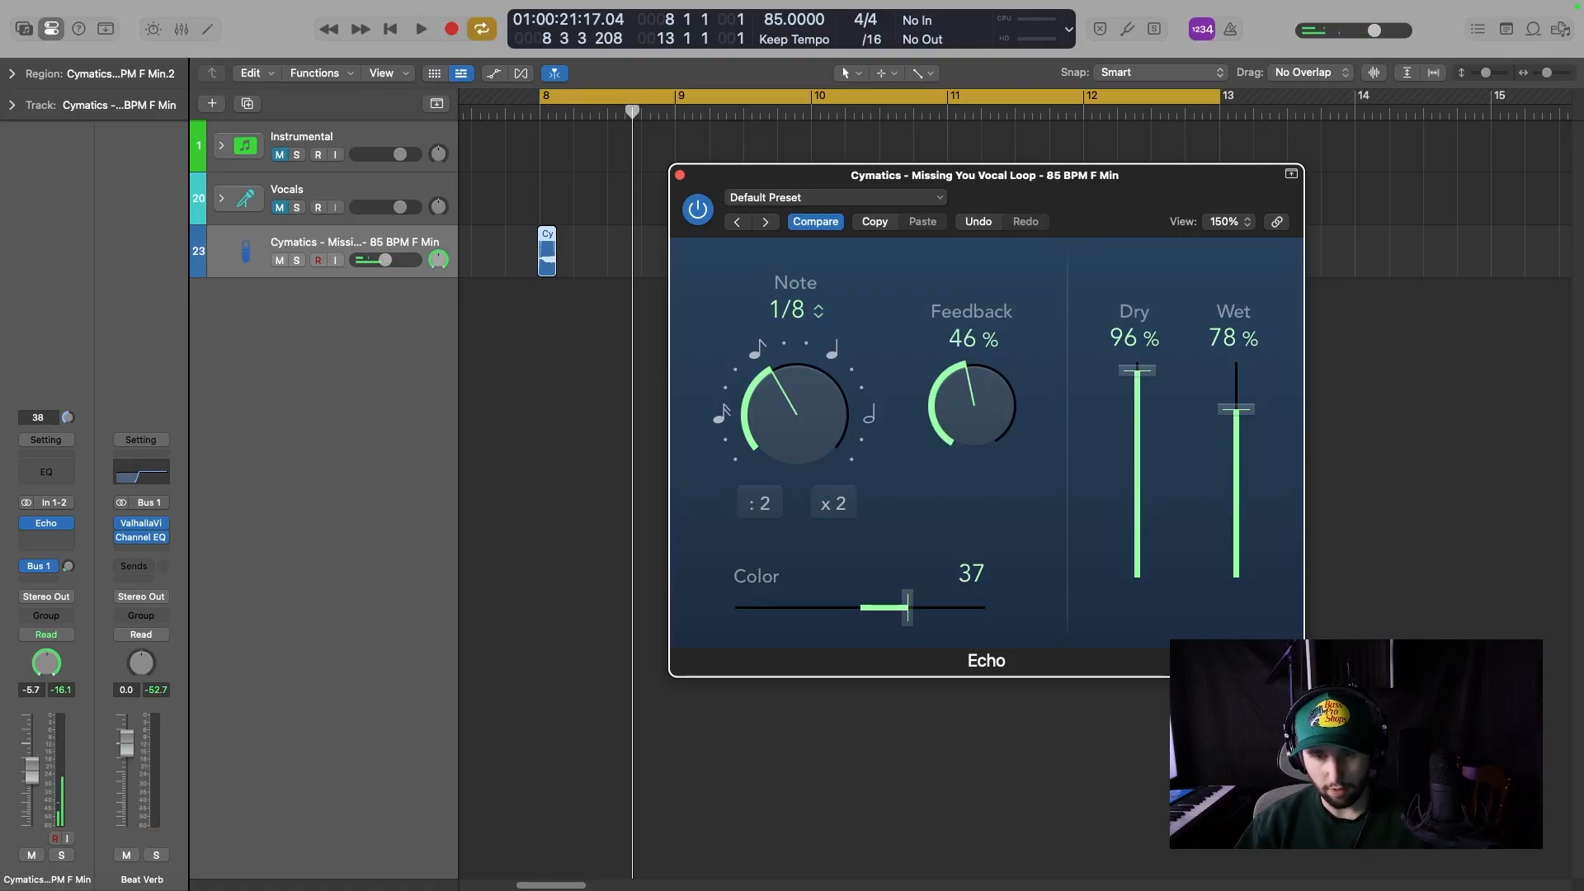
pyautogui.press('space')
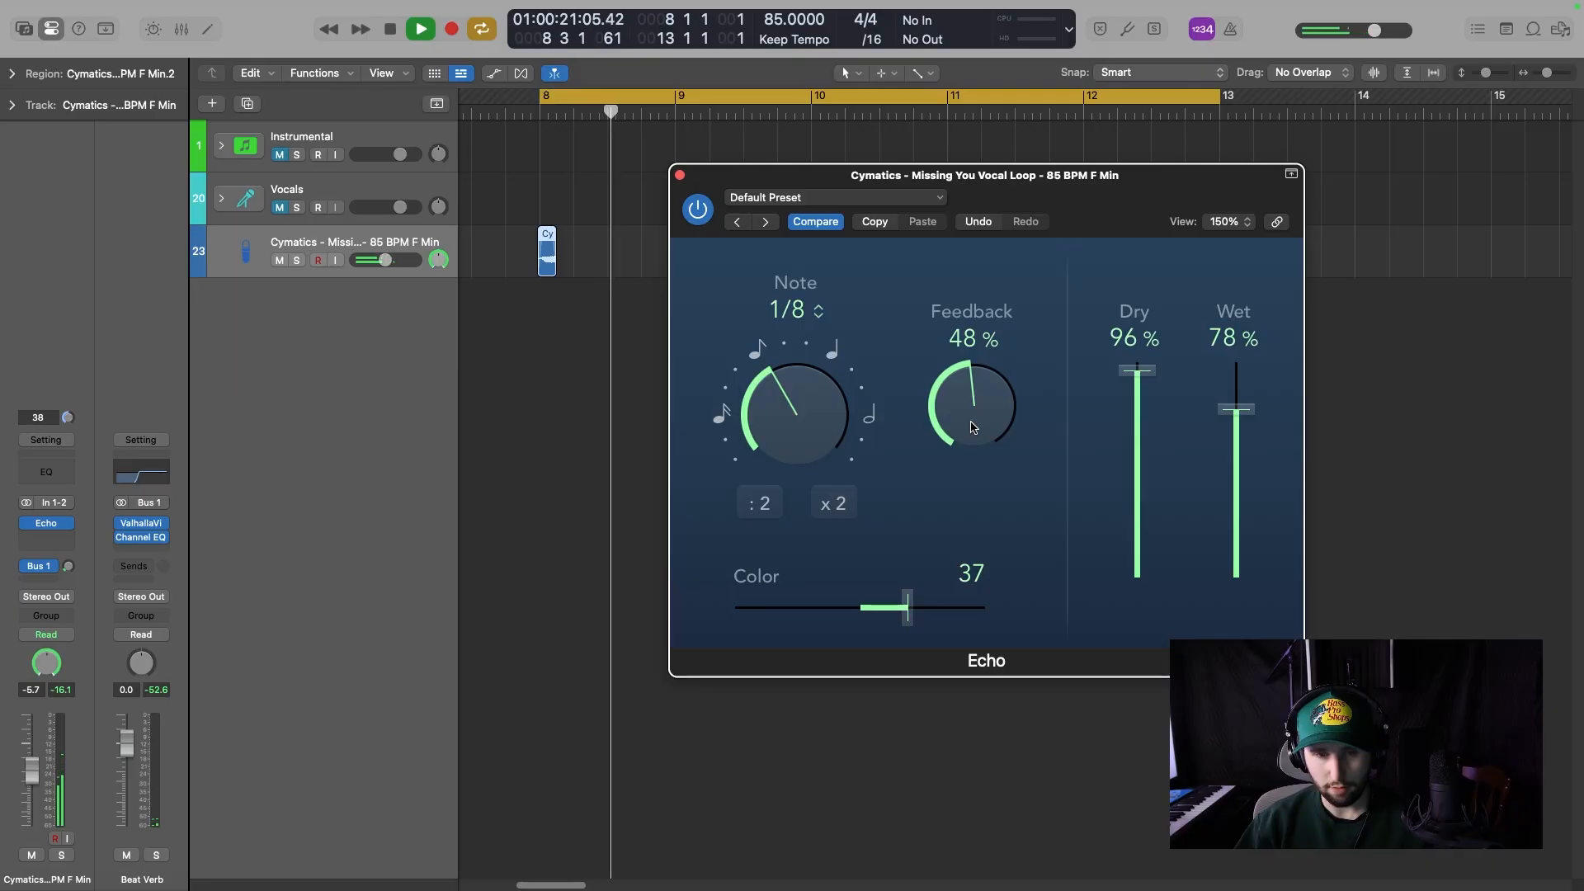
pyautogui.moveTo(973, 427); pyautogui.dragTo(986, 390)
pyautogui.press('space')
pyautogui.press('space')
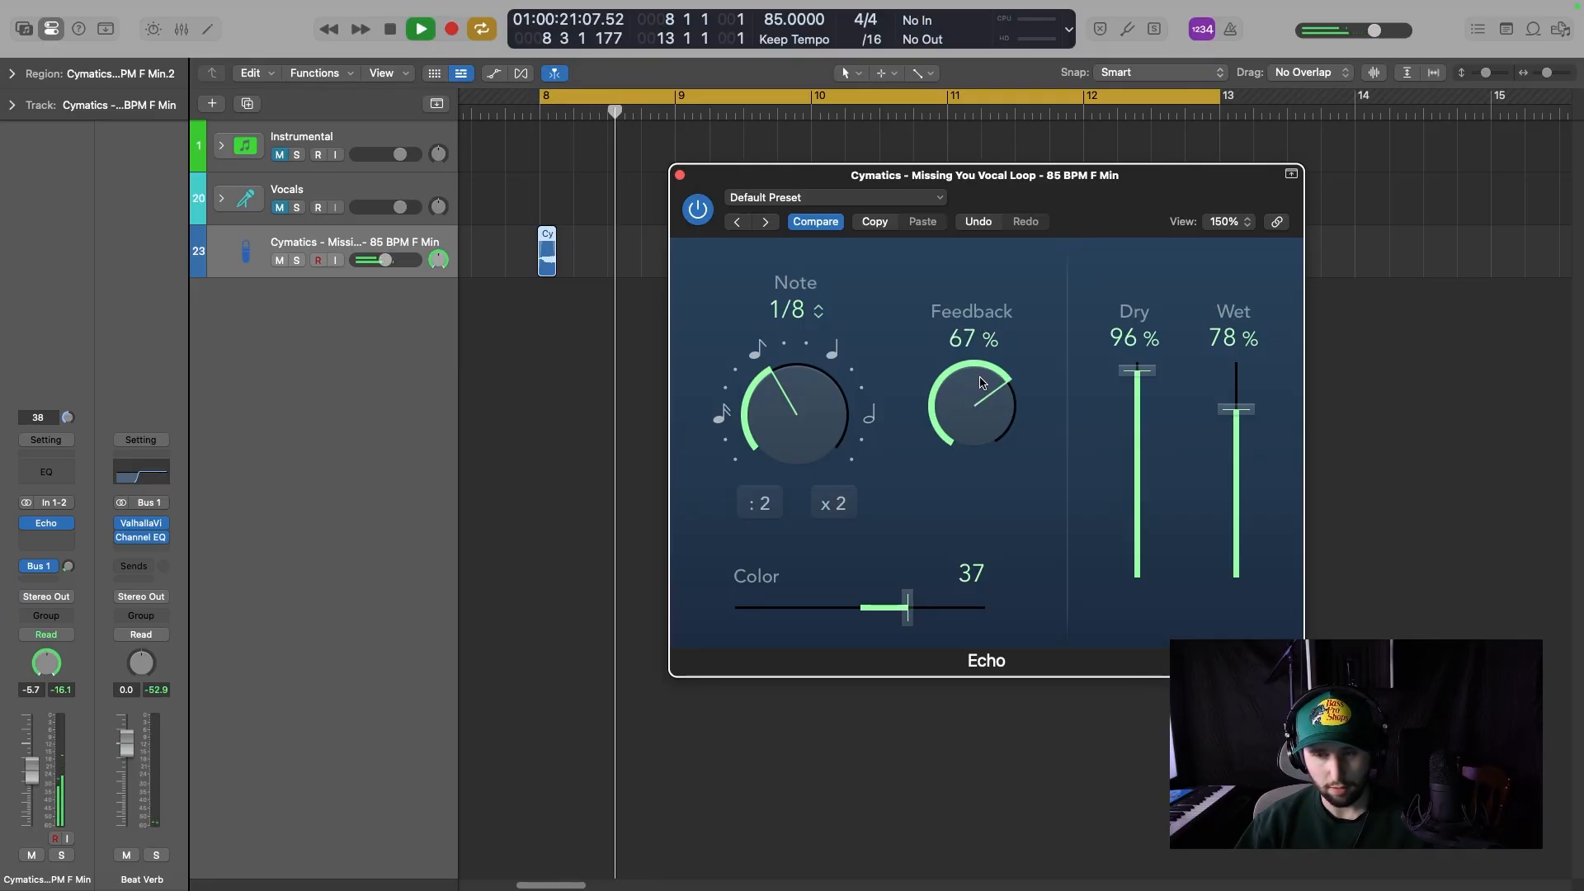
# Raise Feedback to 100 %, play the vocal region and extend the cycle range's end to just before bar 15.
pyautogui.moveTo(981, 382); pyautogui.dragTo(978, 319)
pyautogui.press('space')
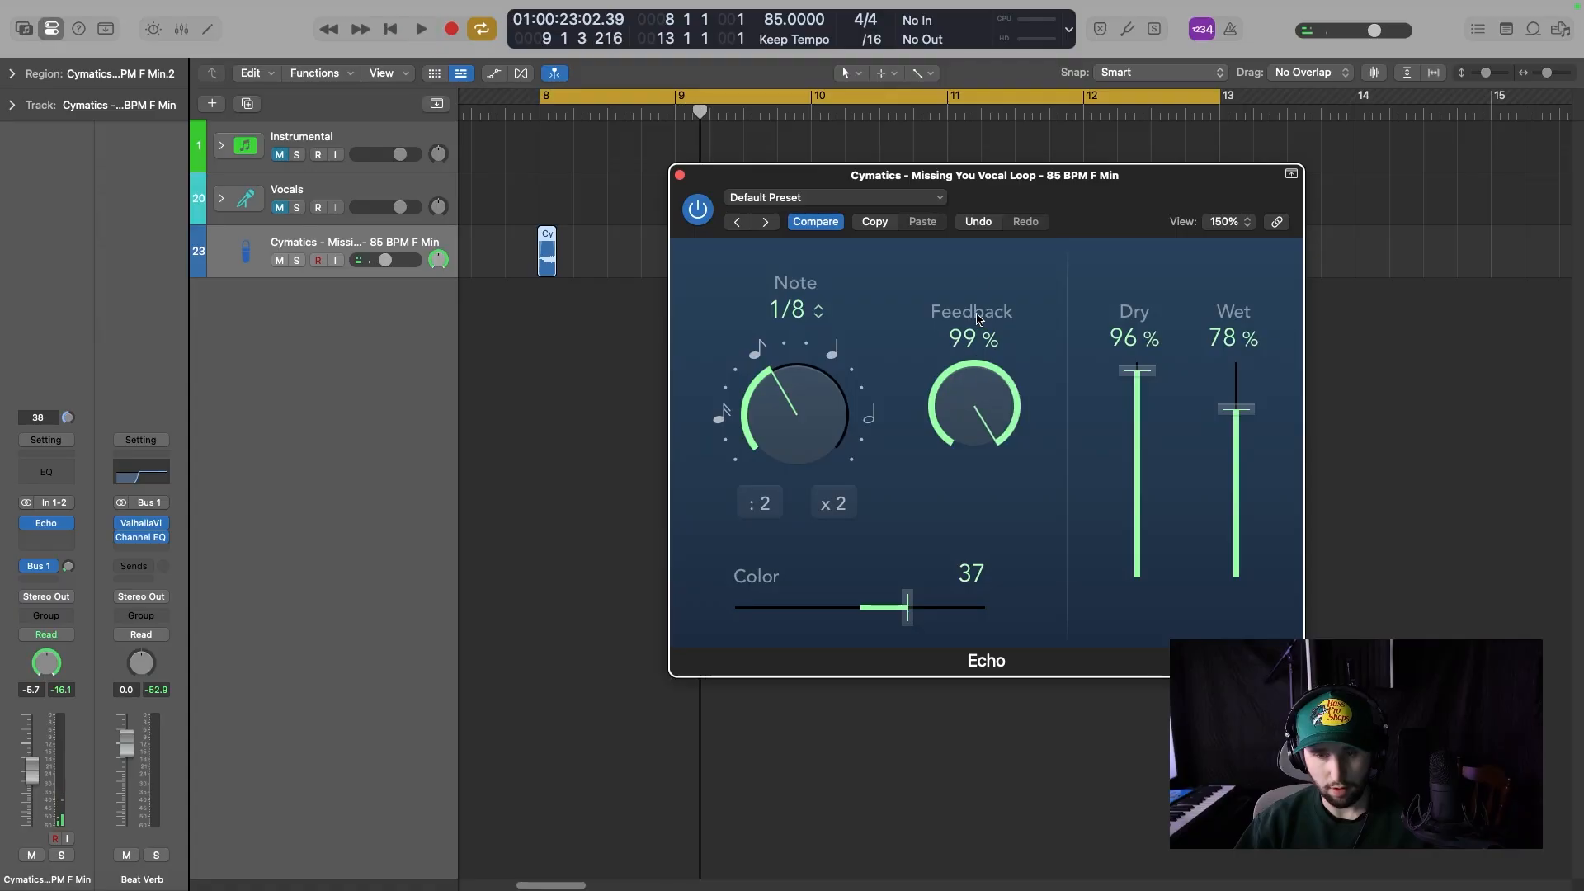
pyautogui.press('space')
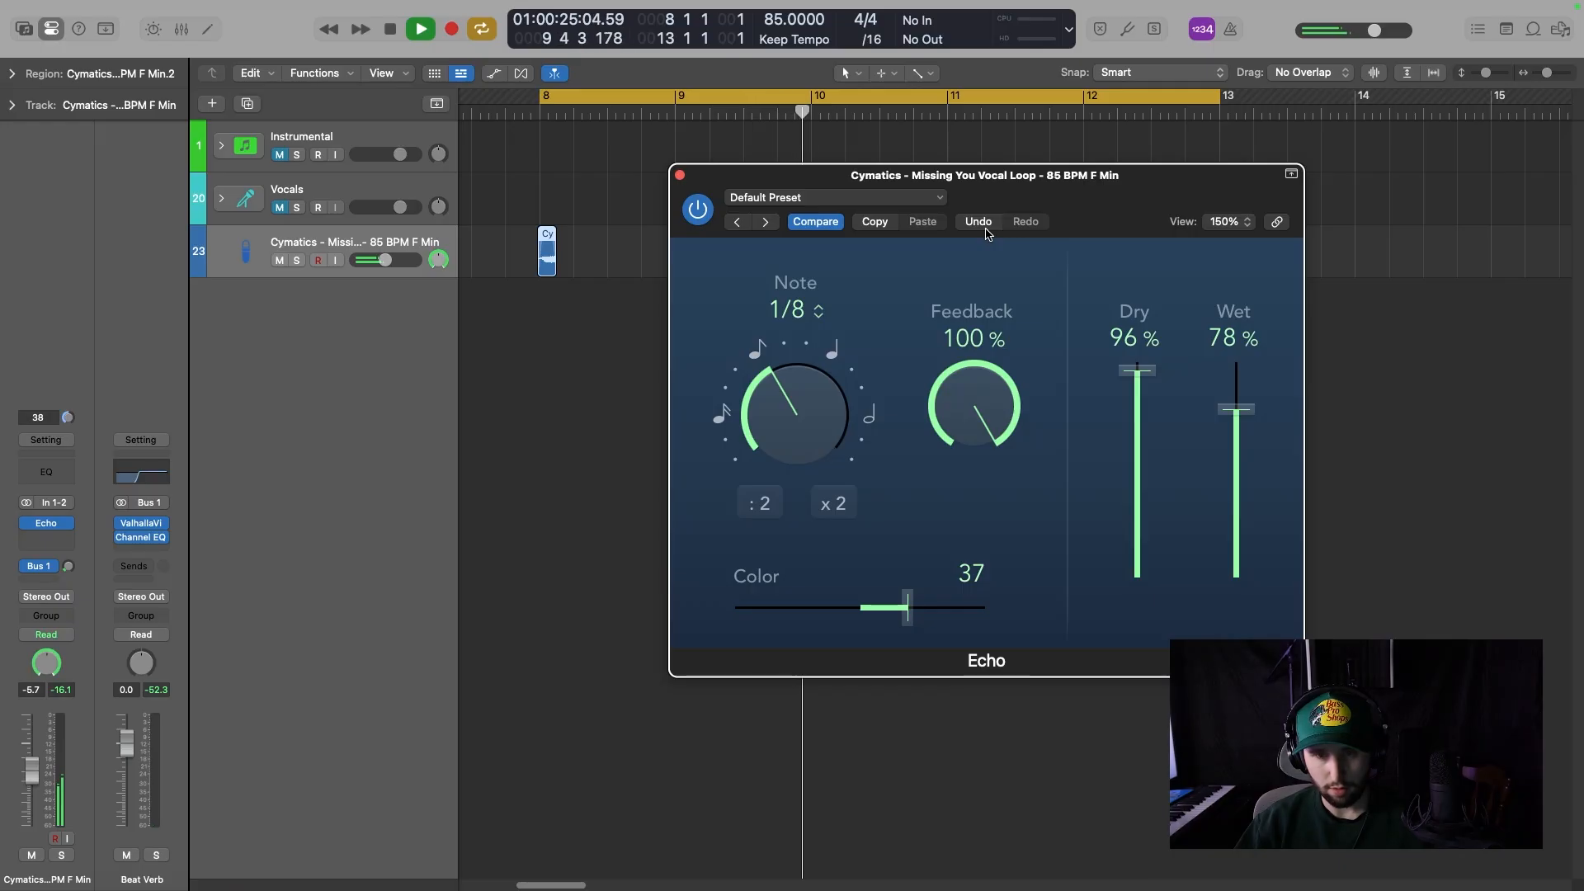
pyautogui.moveTo(1219, 96); pyautogui.dragTo(1482, 102)
pyautogui.press('space')
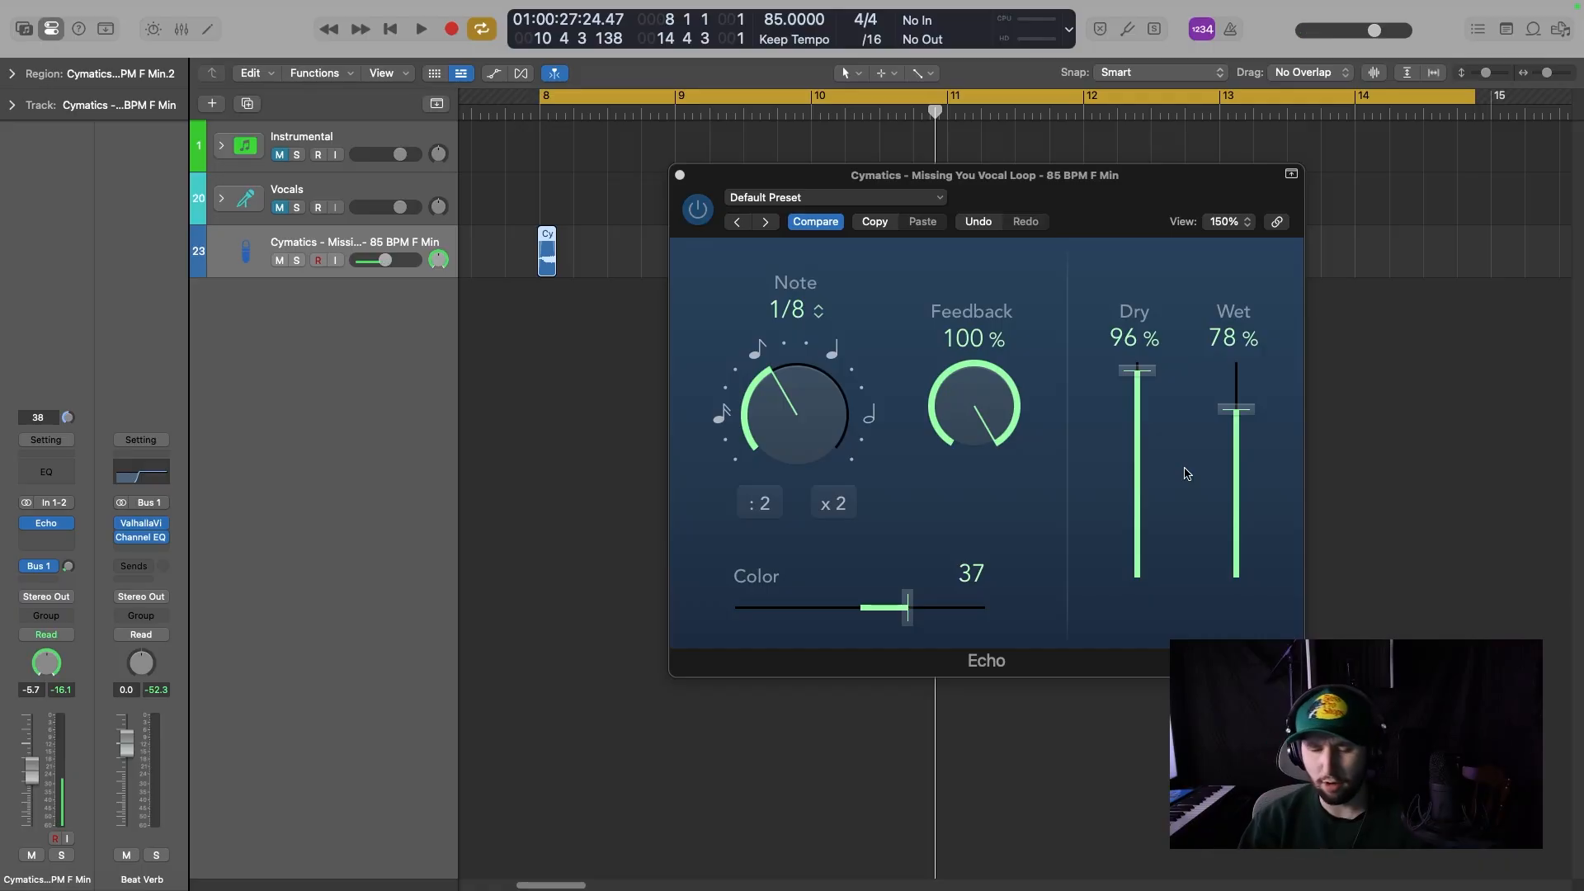
# Lower Feedback to 21 %, settle on 61 % and reposition the plug-in window slightly.
pyautogui.moveTo(971, 408); pyautogui.dragTo(971, 410)
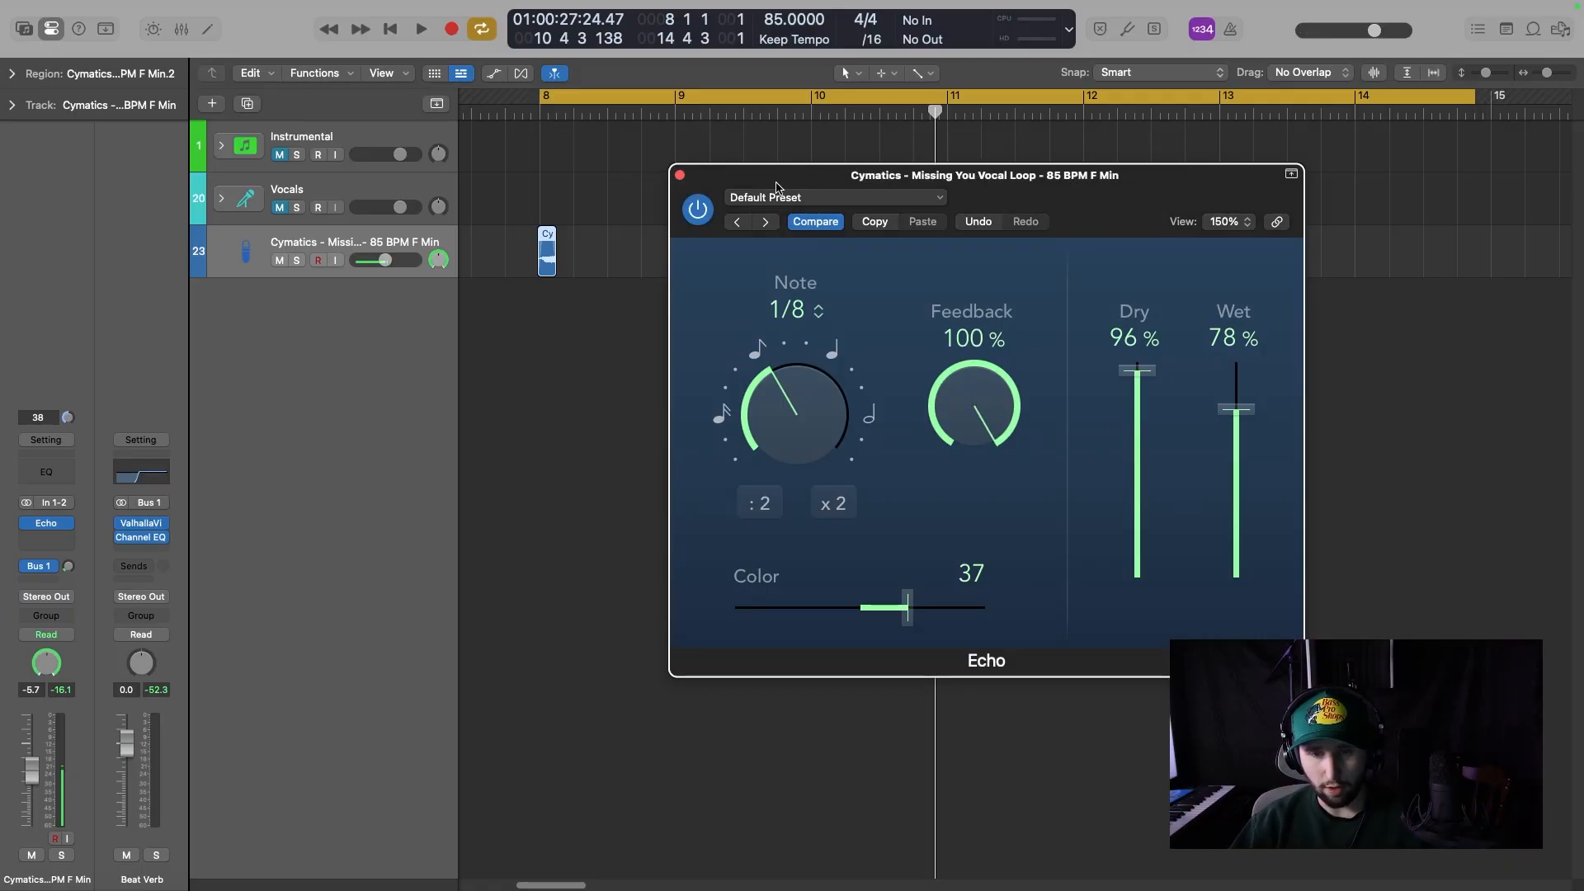
pyautogui.moveTo(1028, 174); pyautogui.dragTo(994, 181)
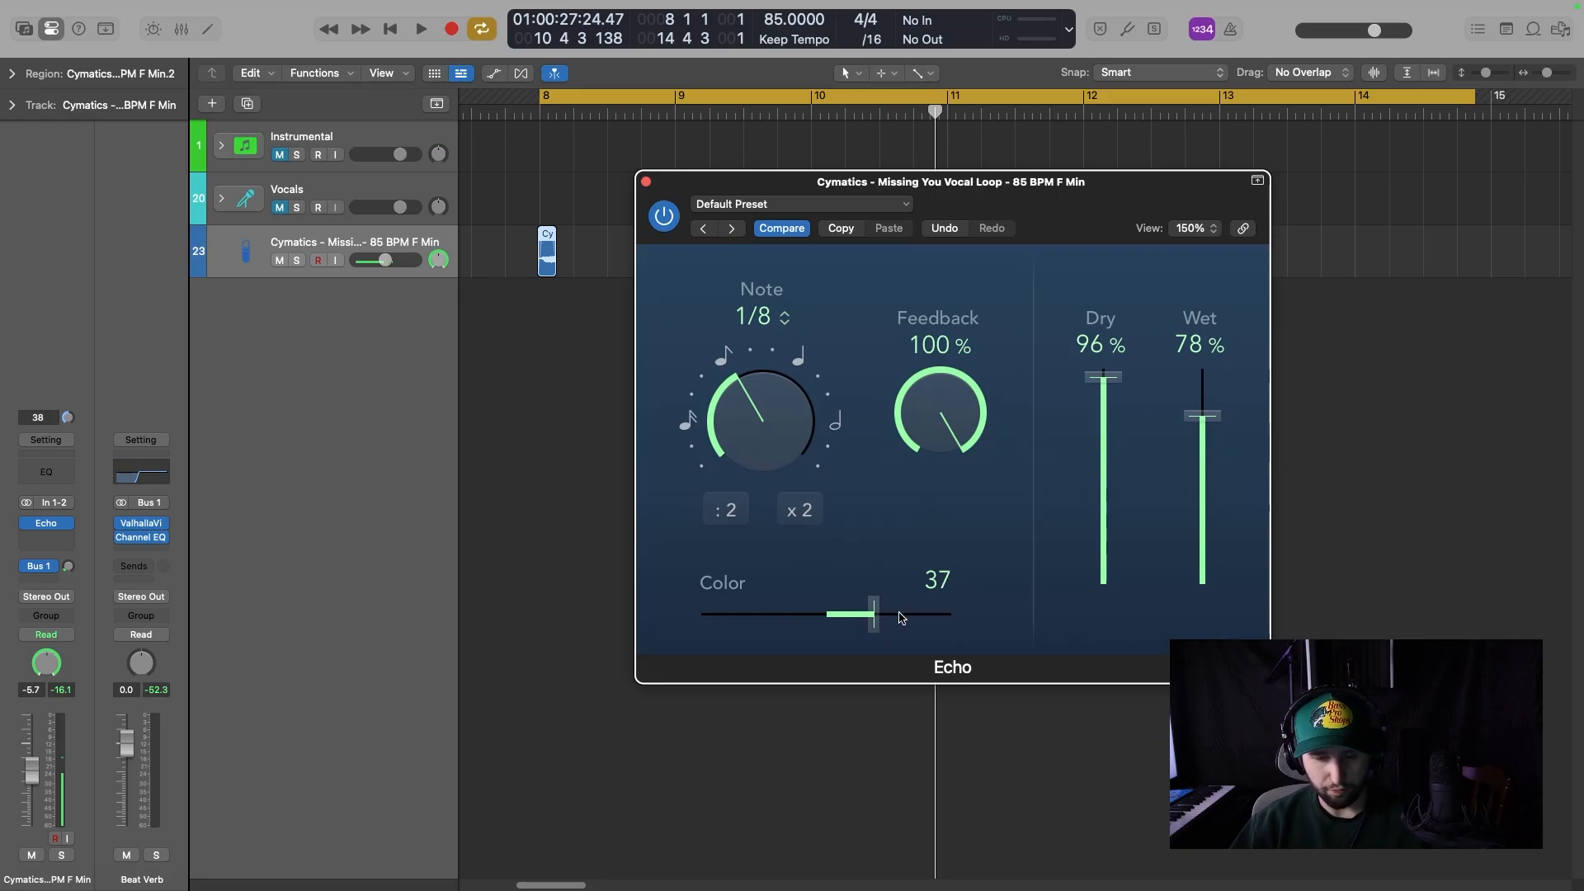
pyautogui.moveTo(905, 443); pyautogui.dragTo(921, 591)
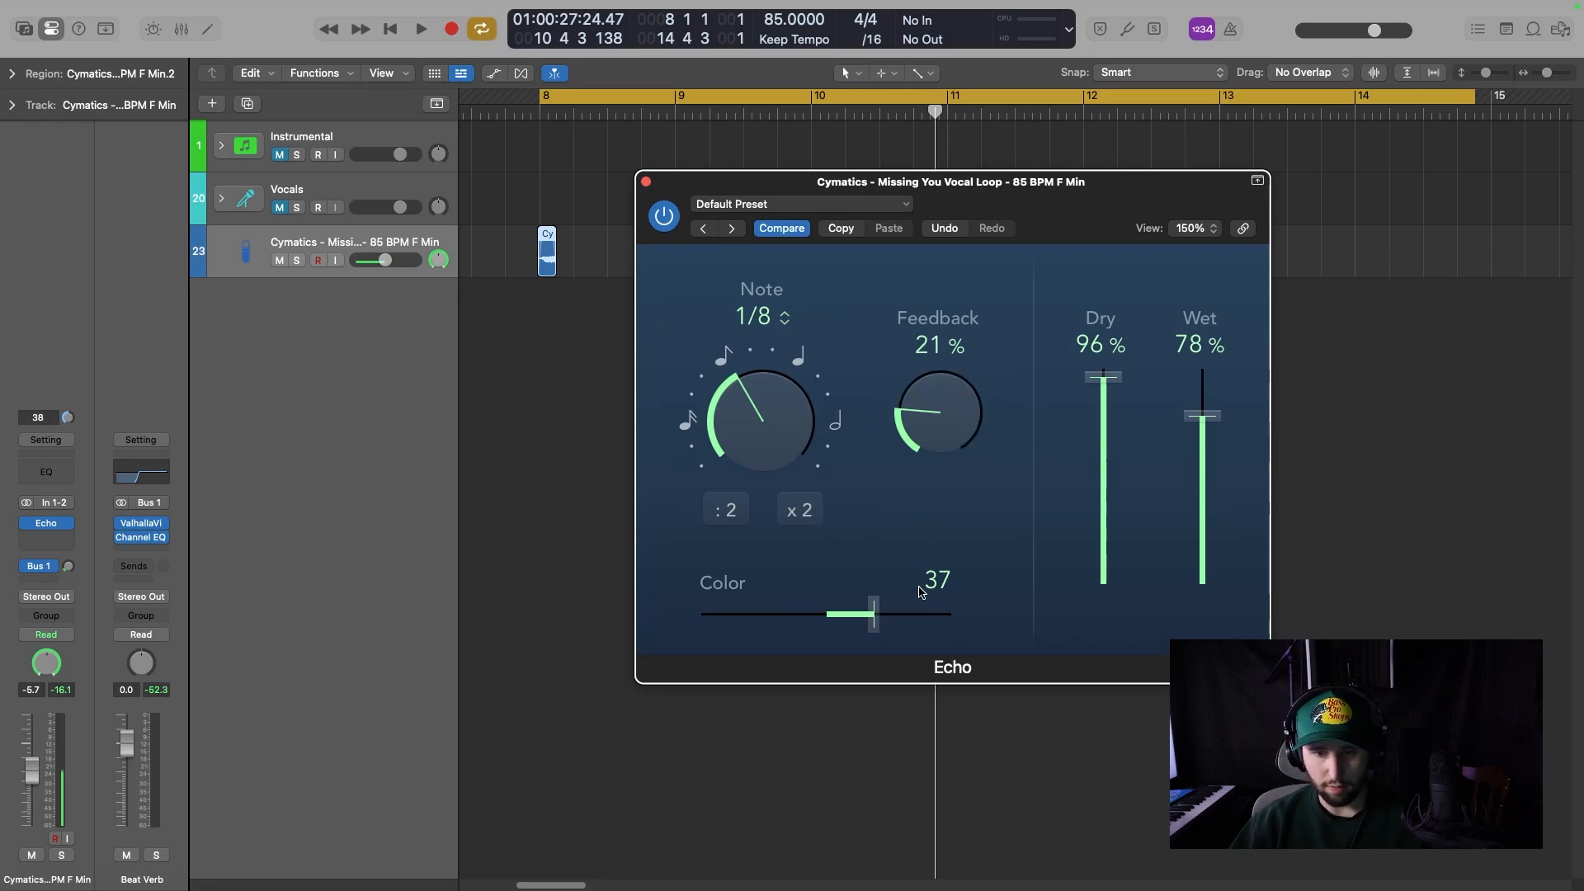
pyautogui.moveTo(814, 192); pyautogui.dragTo(814, 194)
pyautogui.click(825, 202)
pyautogui.click(827, 201)
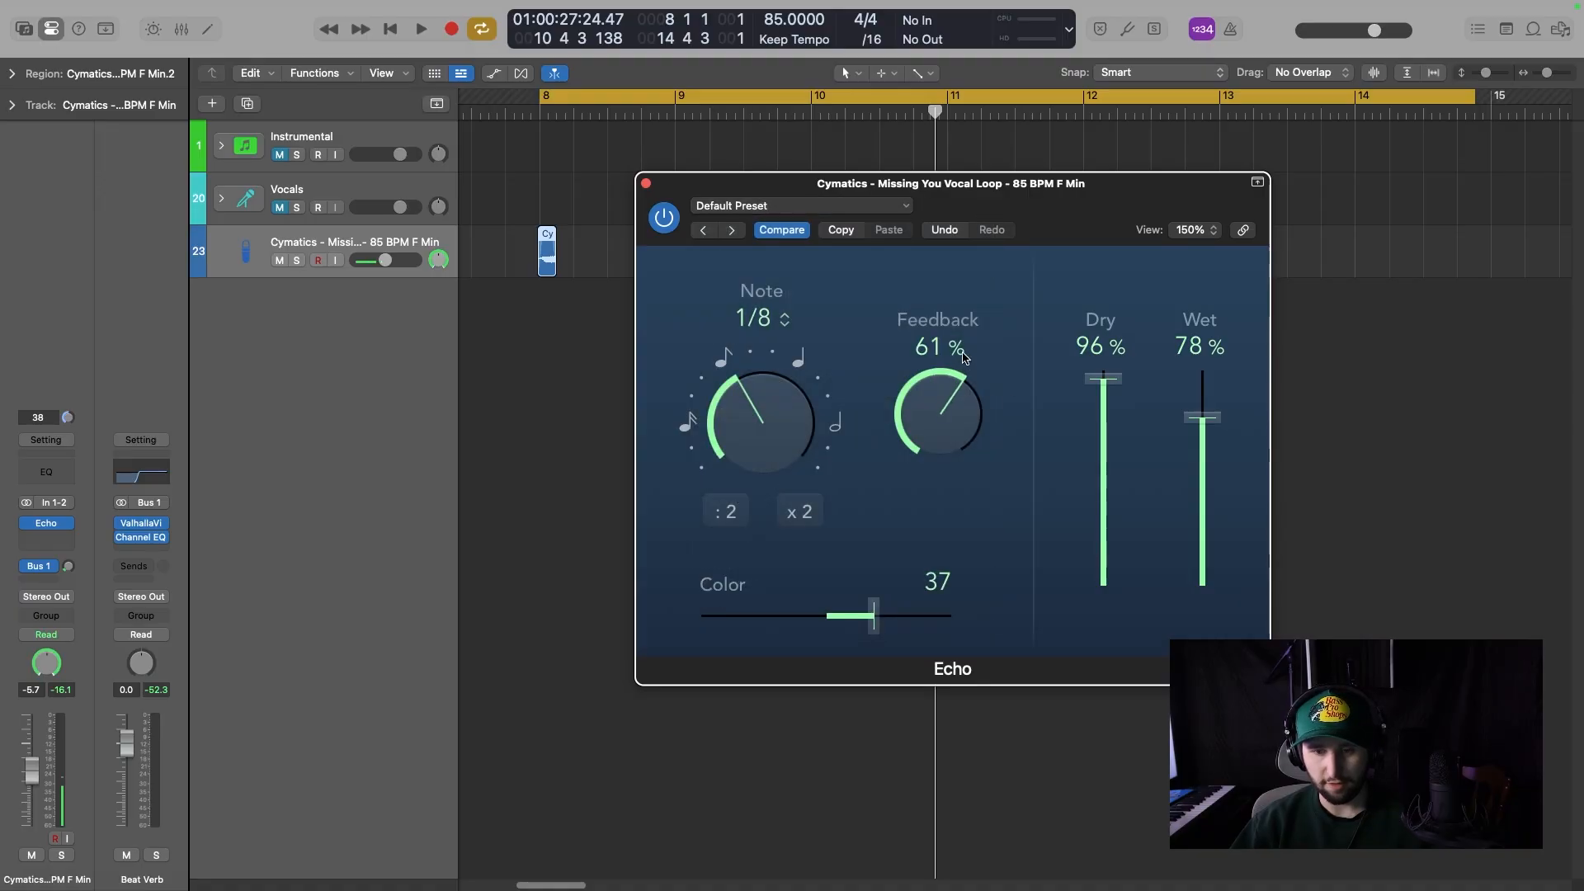
pyautogui.moveTo(999, 206); pyautogui.dragTo(1008, 188)
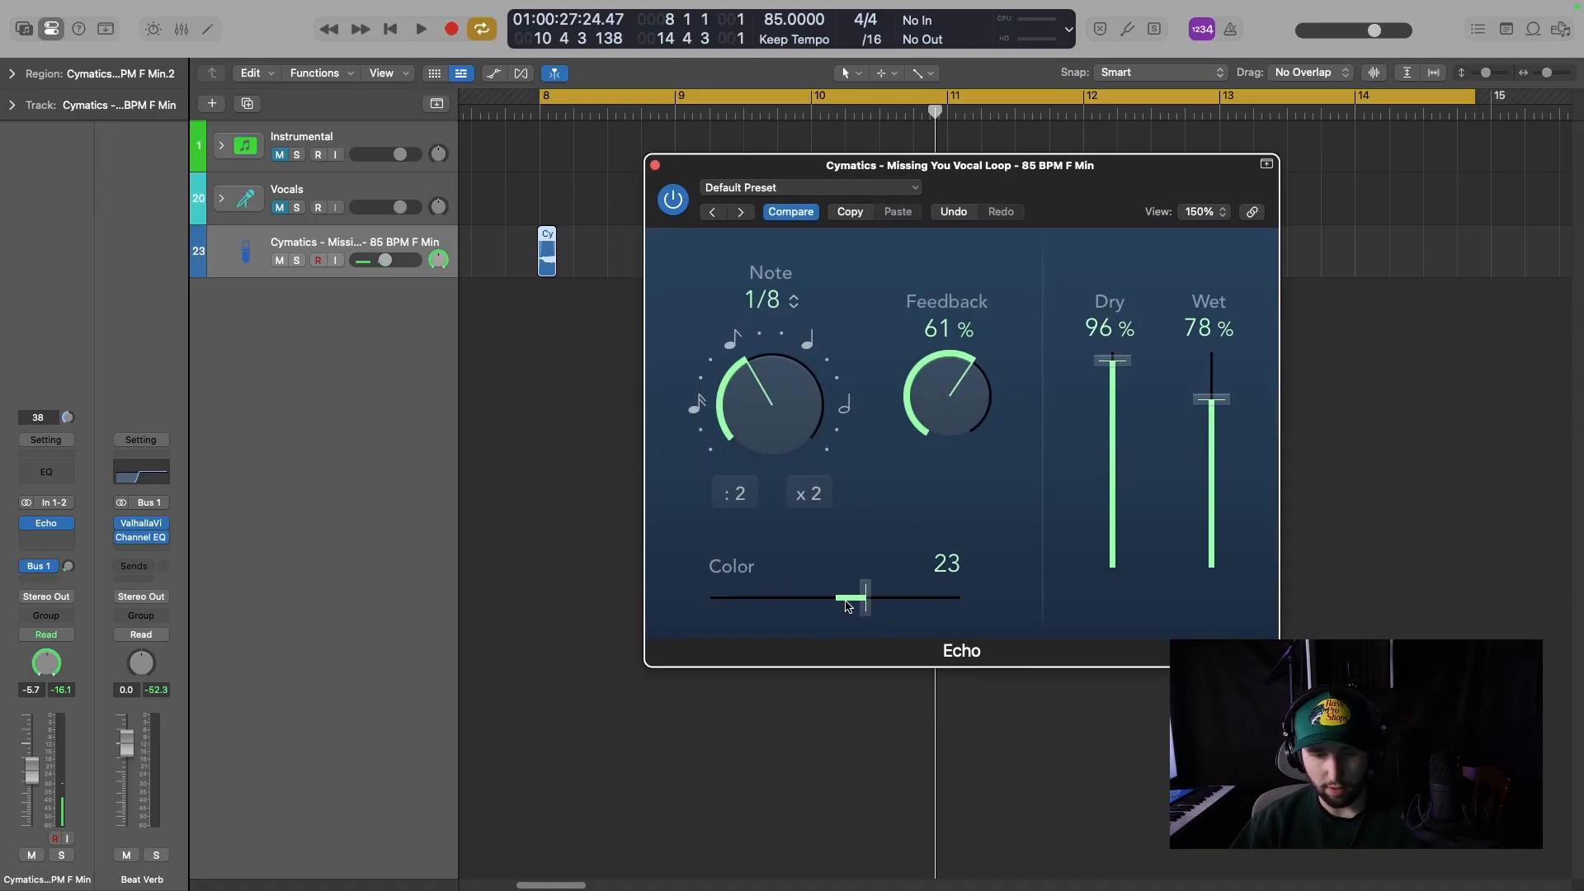
# Play the vocal region while comparing Color settings, including 37 and 100, settle on 43 and stop playback.
pyautogui.press('space')
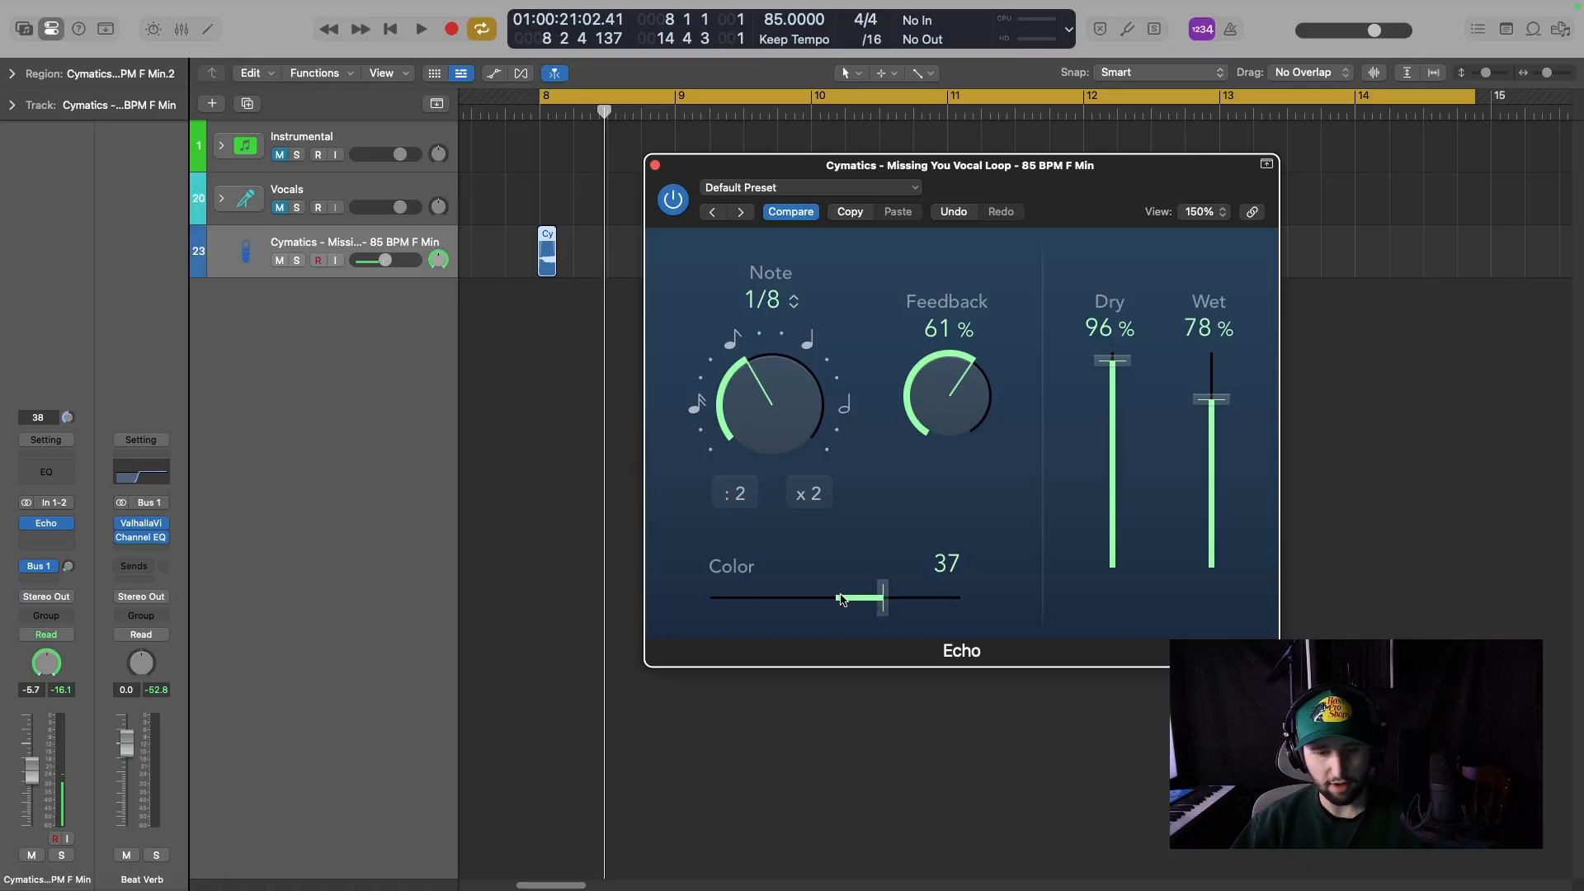
pyautogui.moveTo(858, 606); pyautogui.dragTo(964, 609)
pyautogui.press('space')
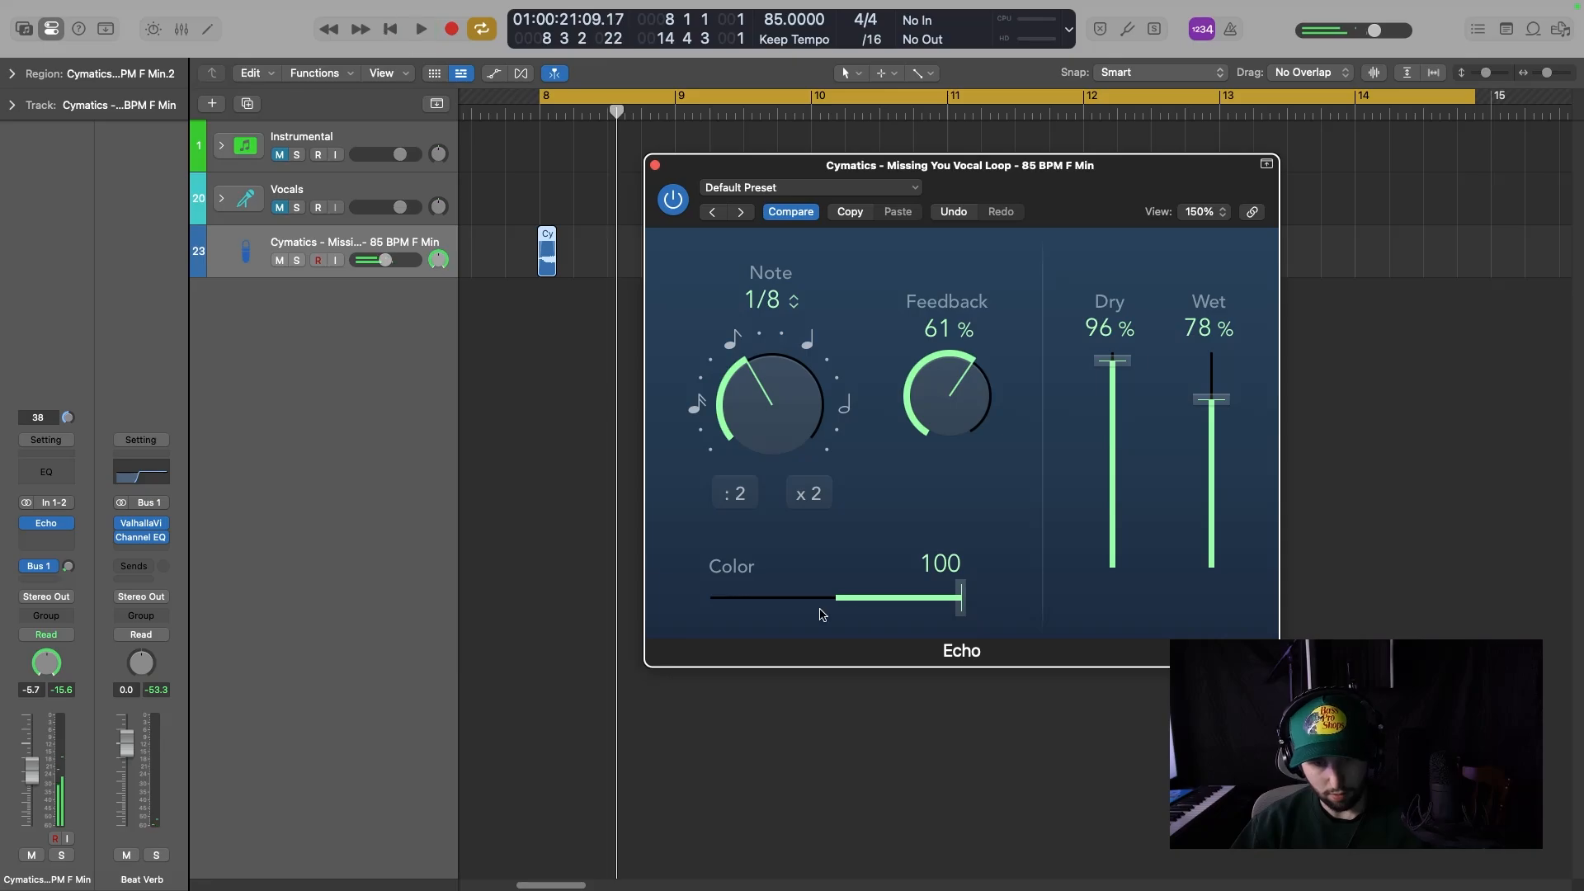
pyautogui.moveTo(817, 608)
pyautogui.mouseDown()
pyautogui.moveTo(713, 598)
pyautogui.moveTo(952, 606)
pyautogui.moveTo(838, 608)
pyautogui.mouseUp()
pyautogui.press('space')
pyautogui.press('space')
pyautogui.press('space')
pyautogui.press('space')
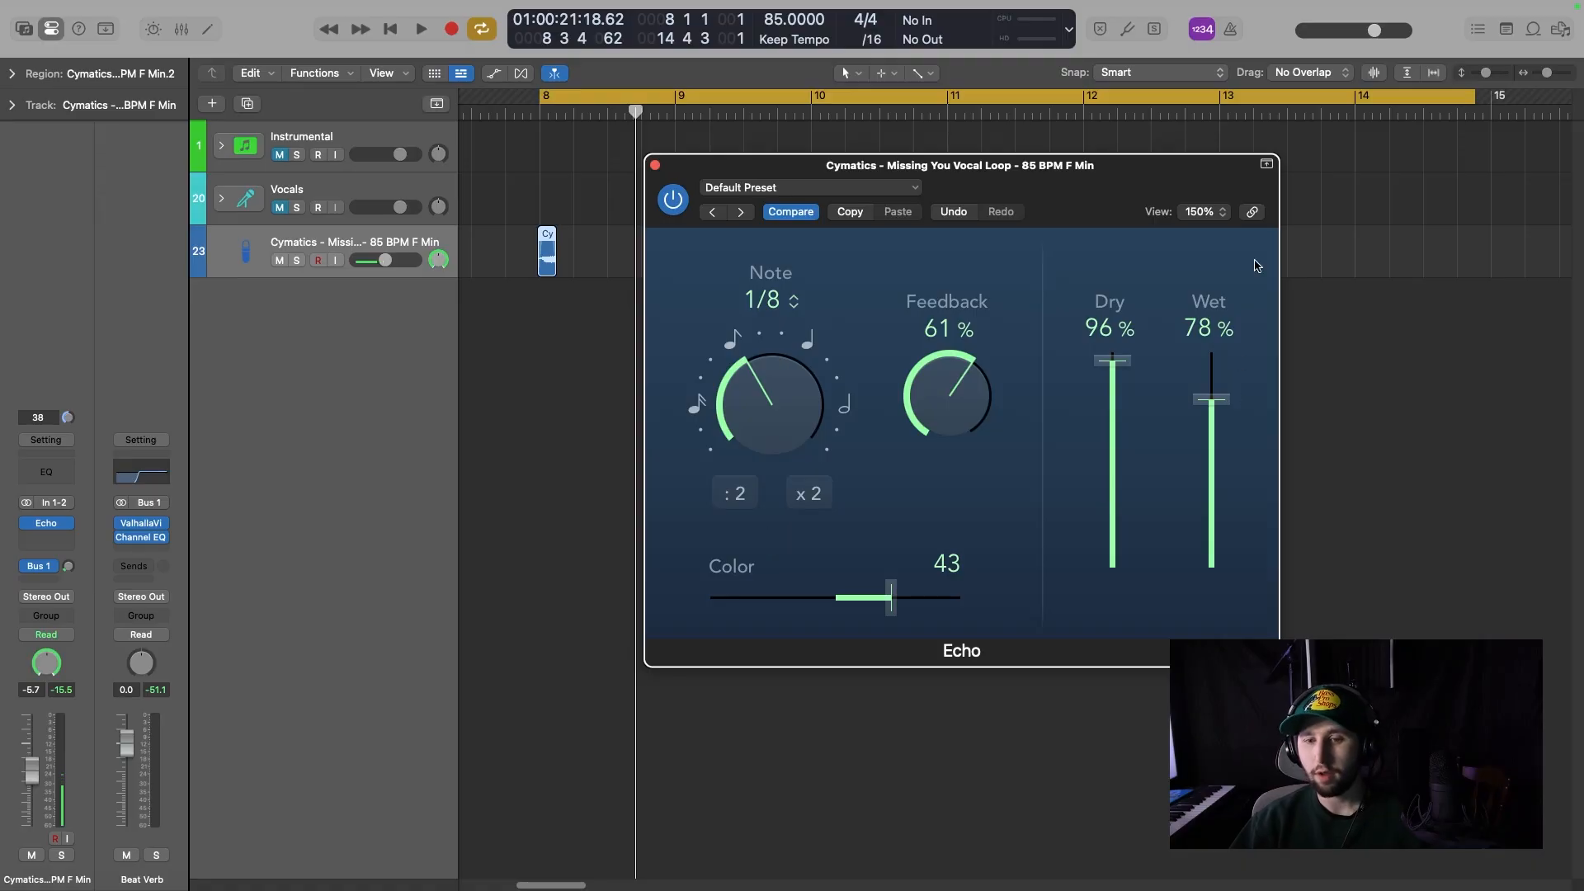
# Set Dry to 0 % and Wet to 100 %, and play the vocal region to hear only the echoes.
pyautogui.moveTo(1107, 181); pyautogui.dragTo(1106, 181)
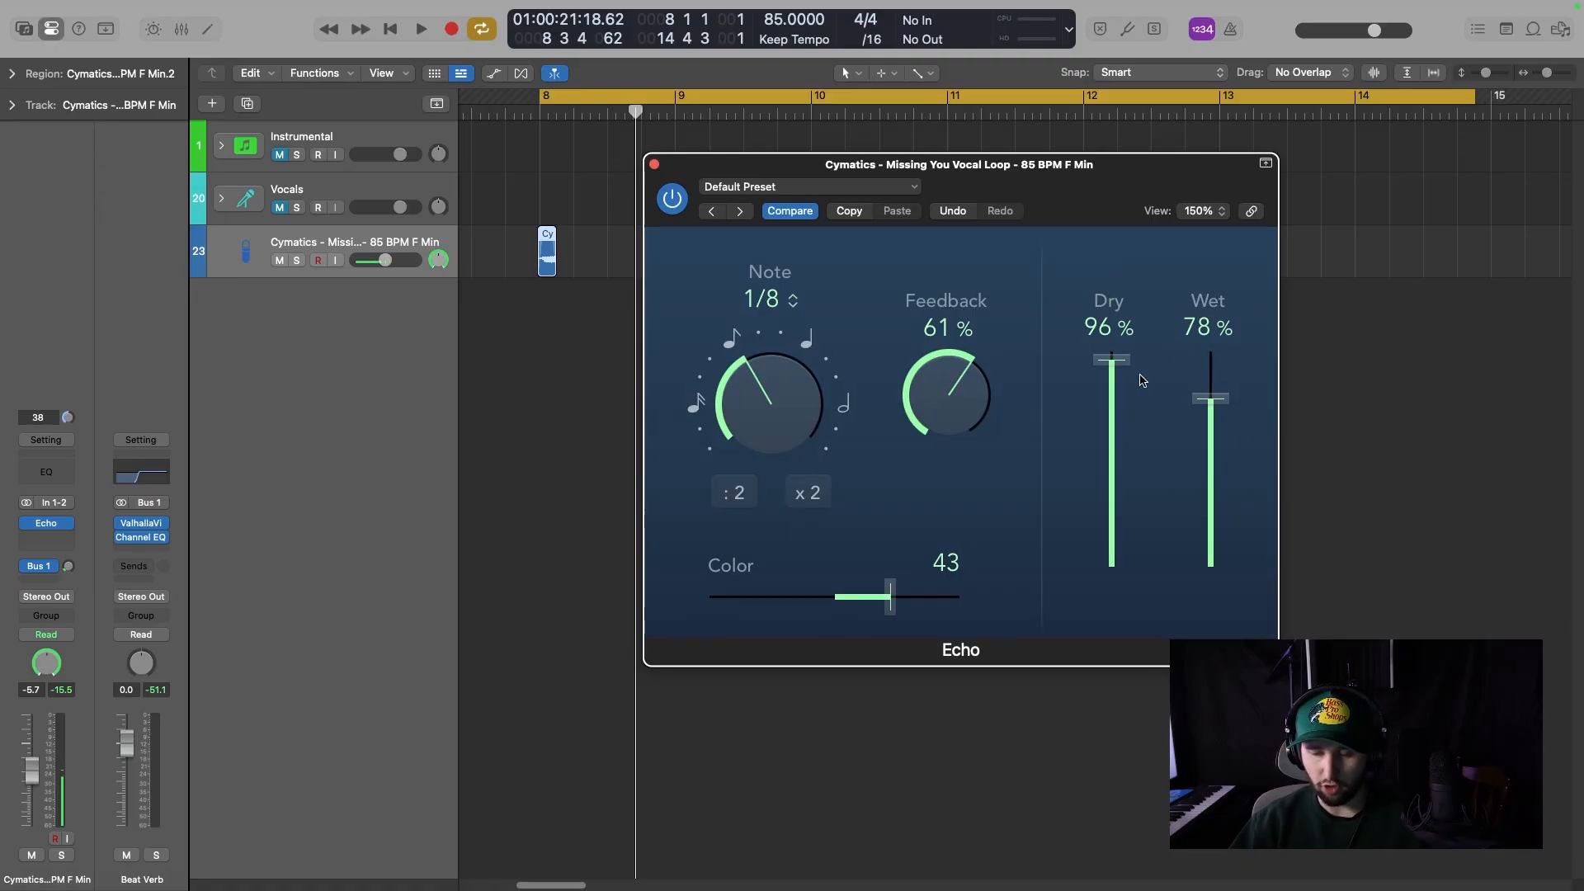
pyautogui.moveTo(1123, 359); pyautogui.dragTo(1123, 786)
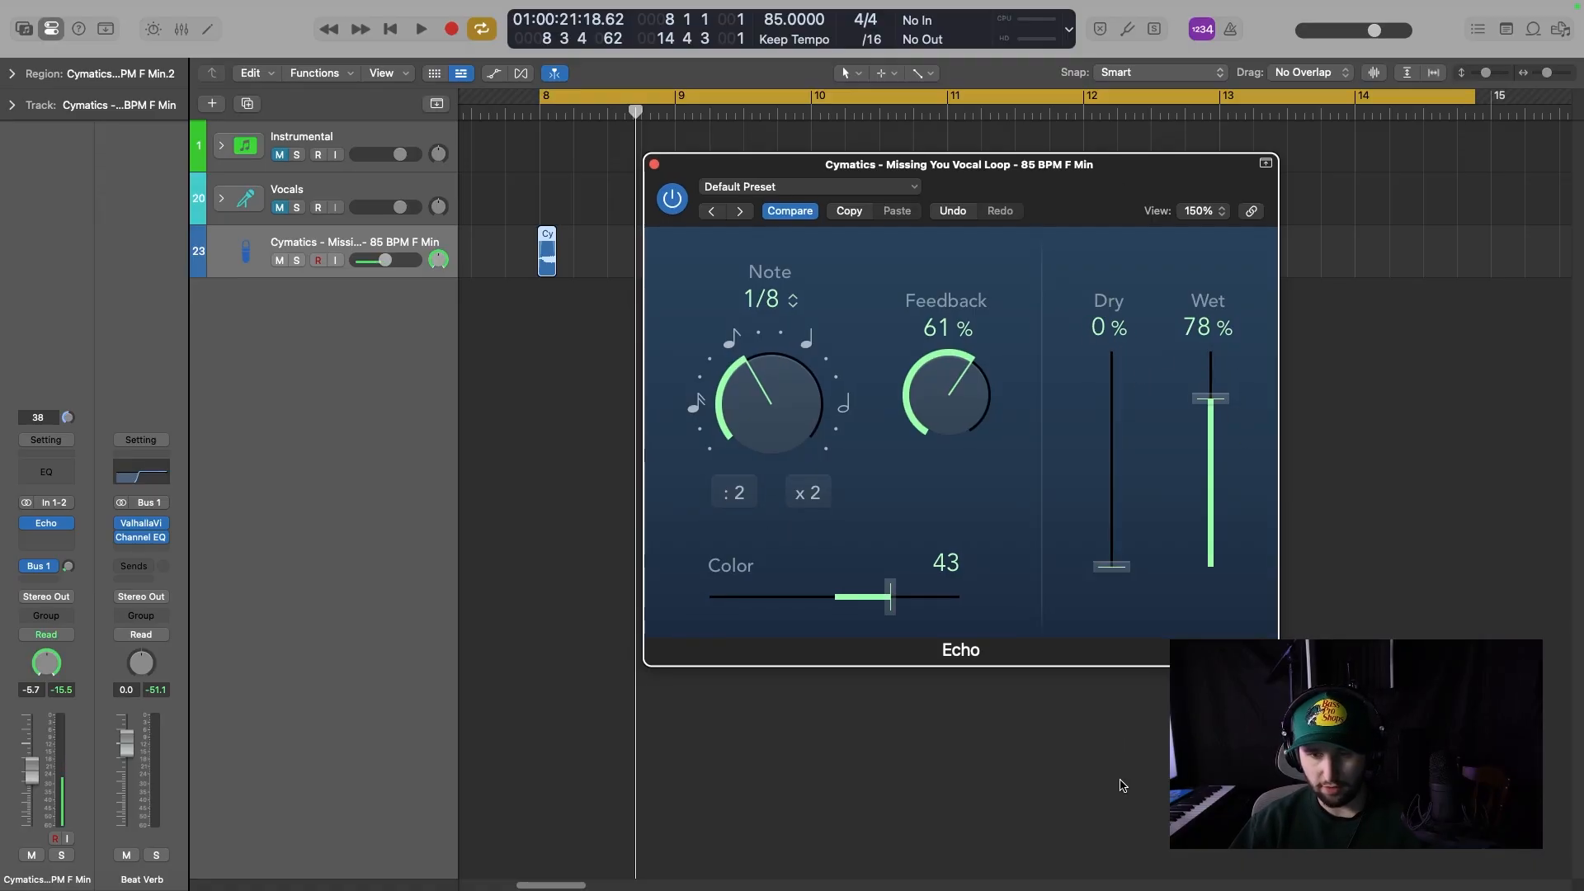
pyautogui.moveTo(1224, 482); pyautogui.dragTo(1219, 296)
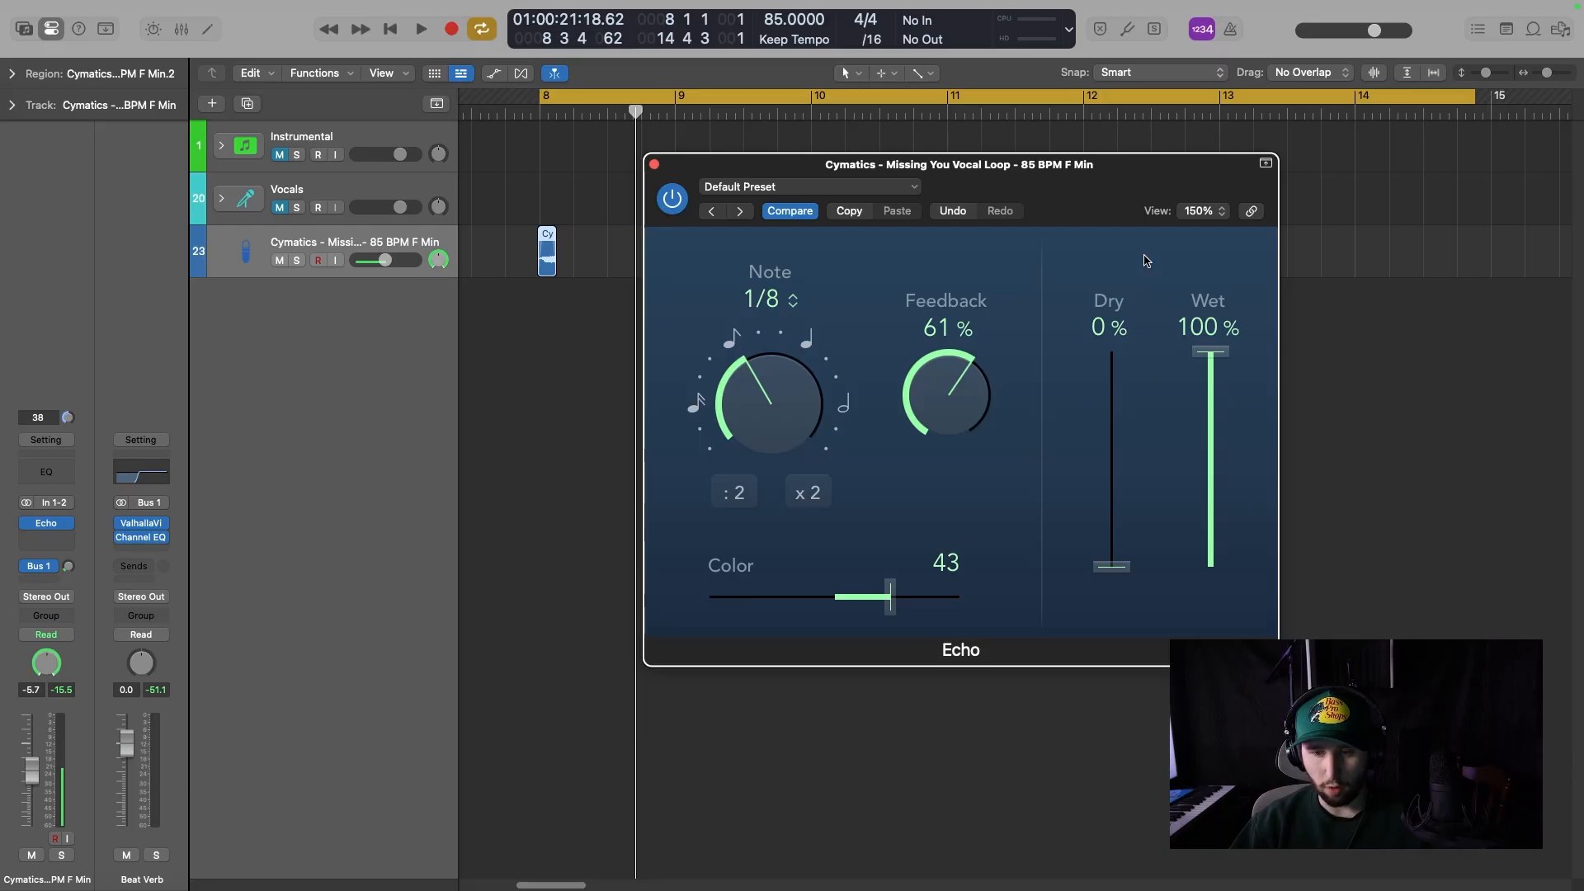
pyautogui.moveTo(1059, 185); pyautogui.dragTo(1094, 200)
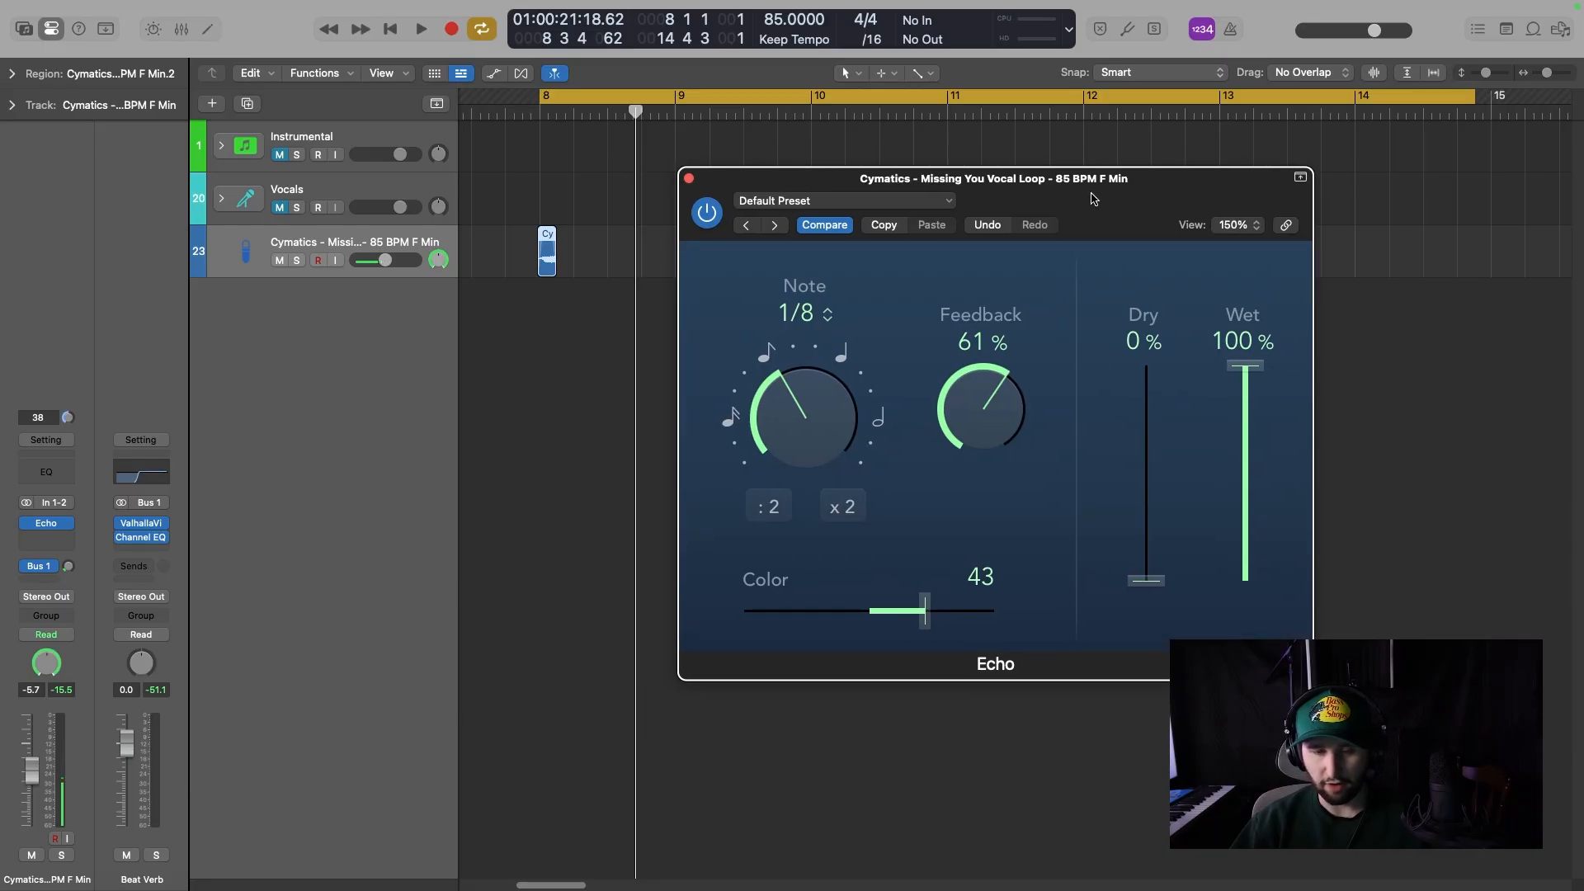
pyautogui.press('space')
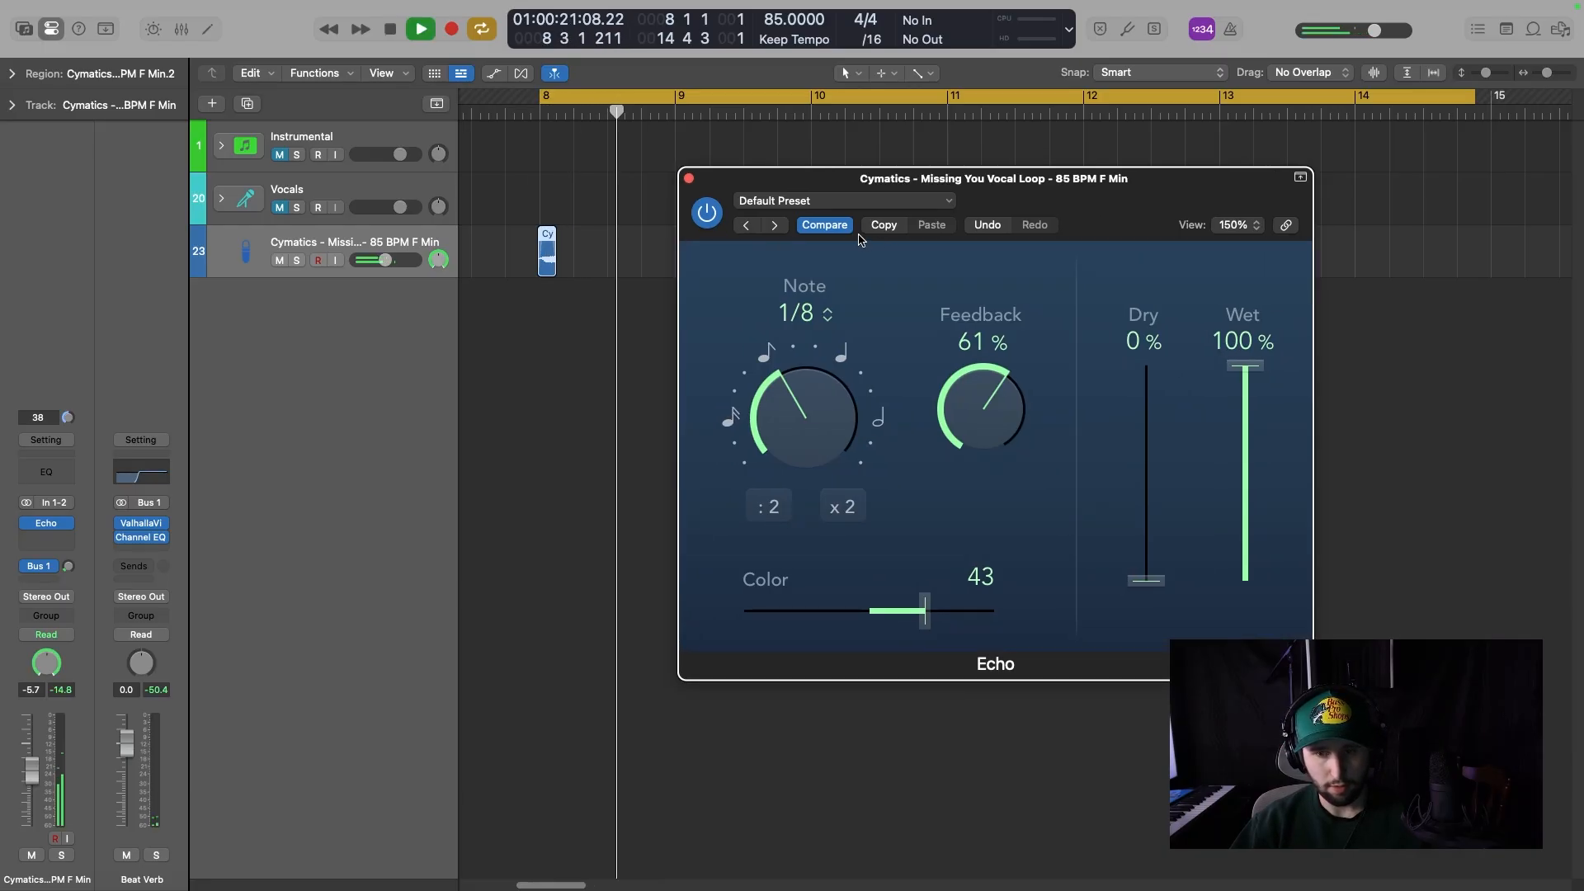
pyautogui.press('space')
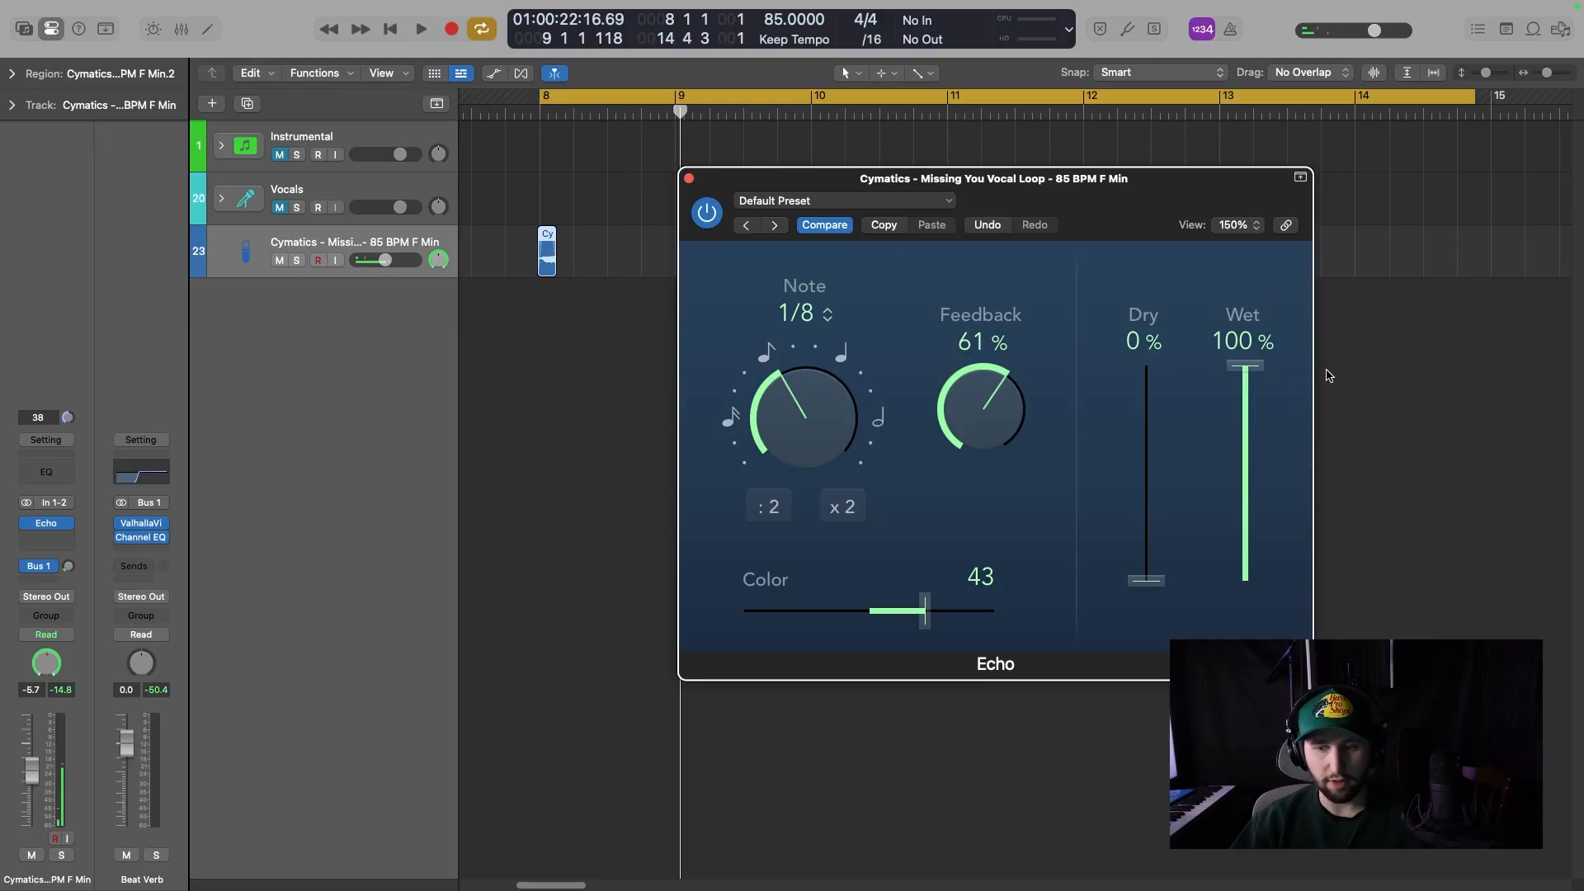
# Set Dry to 100 % and Wet to 0 %, and play the region to hear only the original vocal.
pyautogui.click(521, 203)
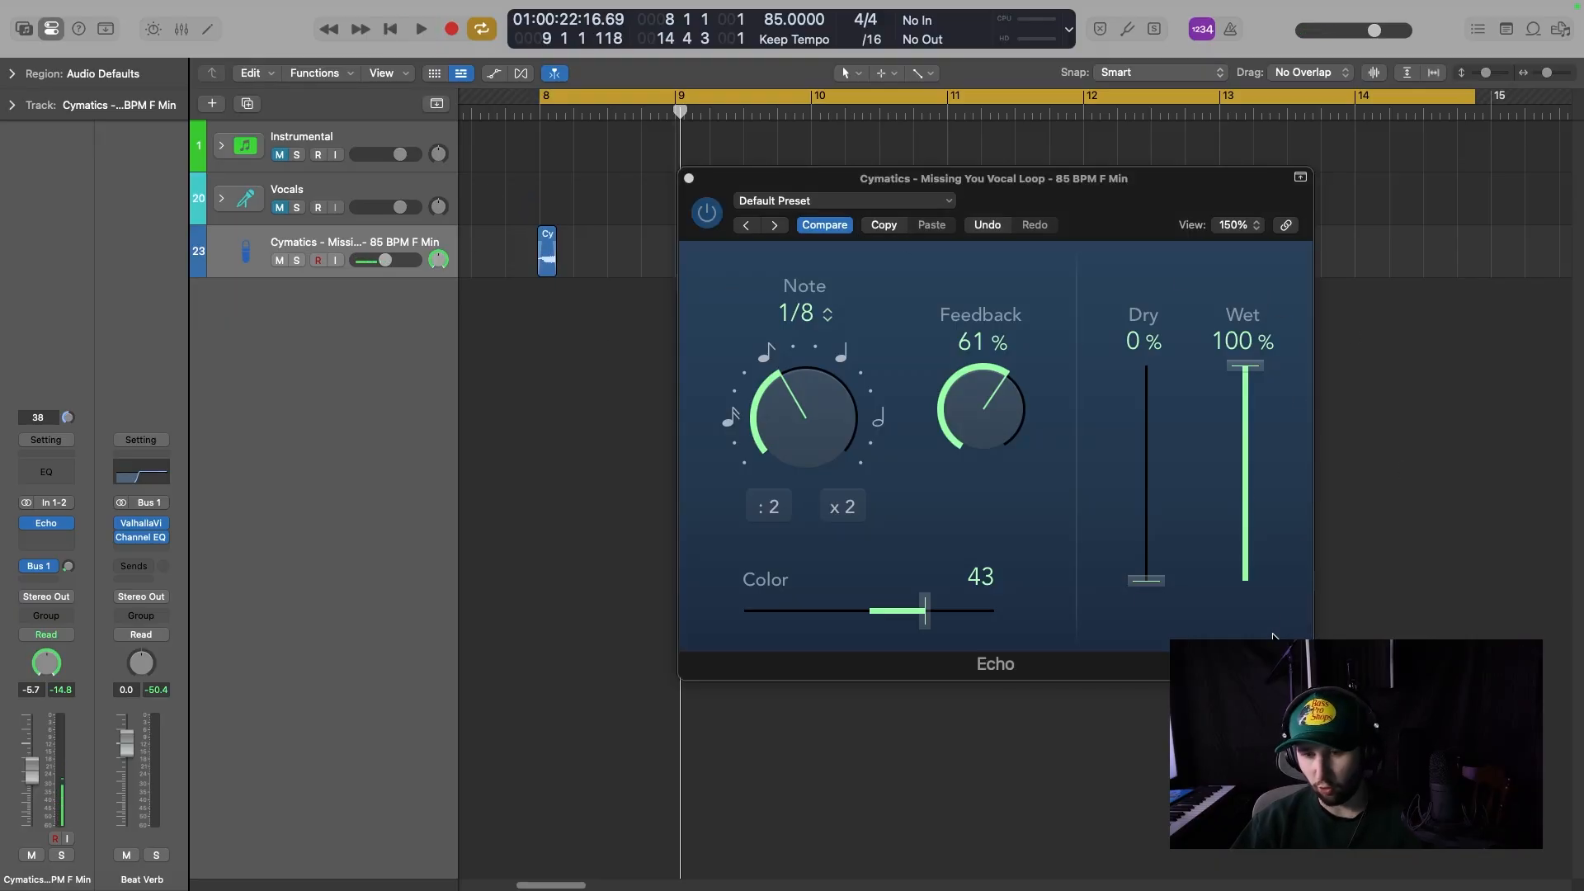
pyautogui.moveTo(1169, 565); pyautogui.dragTo(1202, 246)
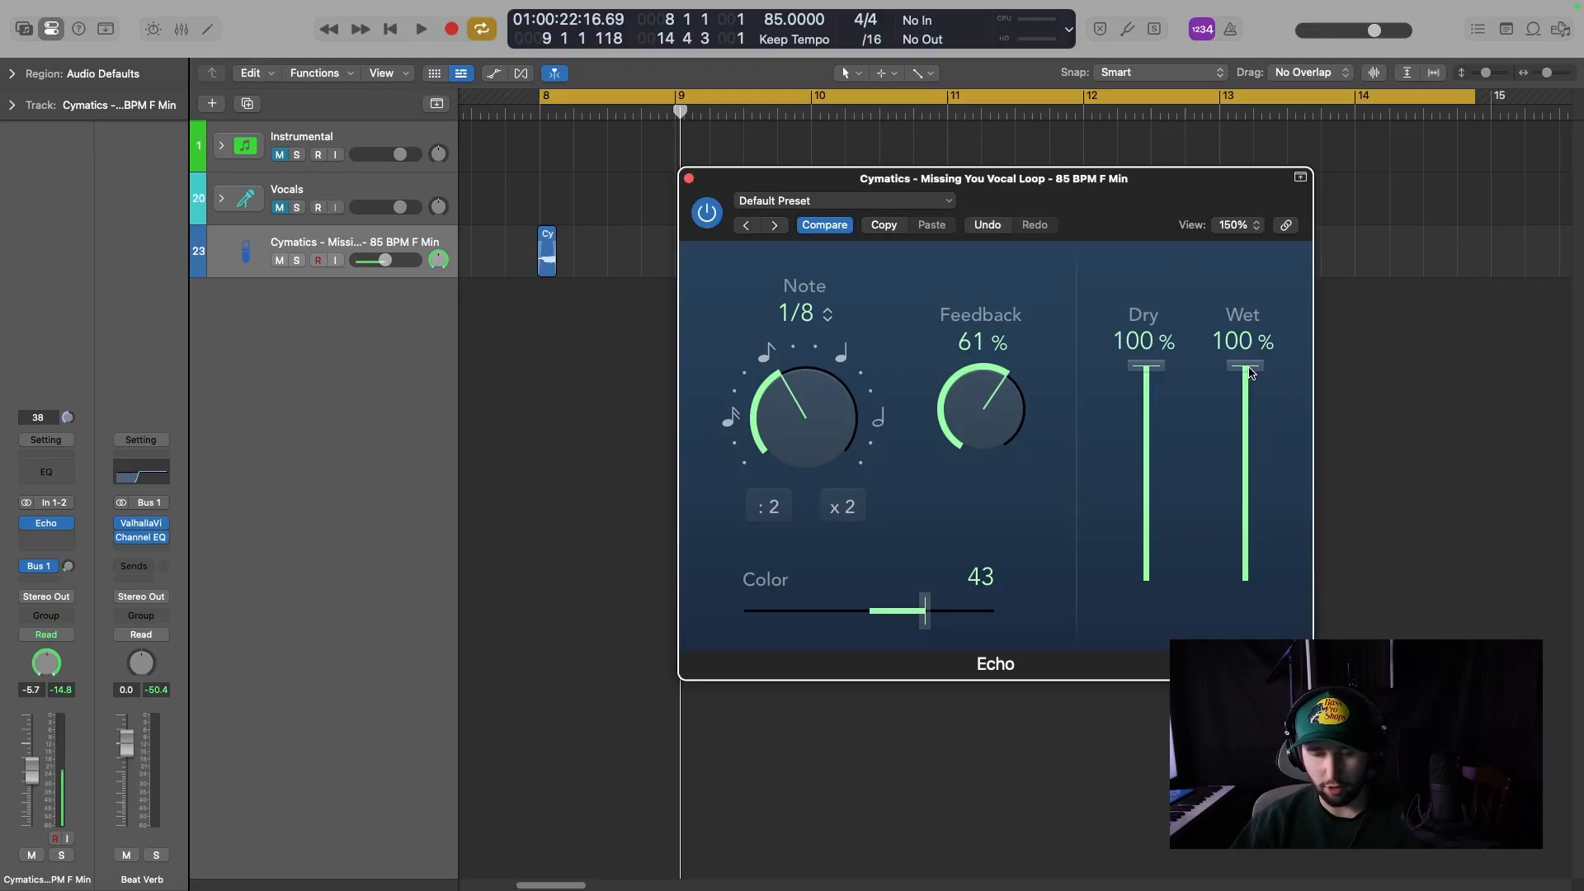
pyautogui.moveTo(1248, 367); pyautogui.dragTo(1245, 582)
pyautogui.press('space')
pyautogui.press('space')
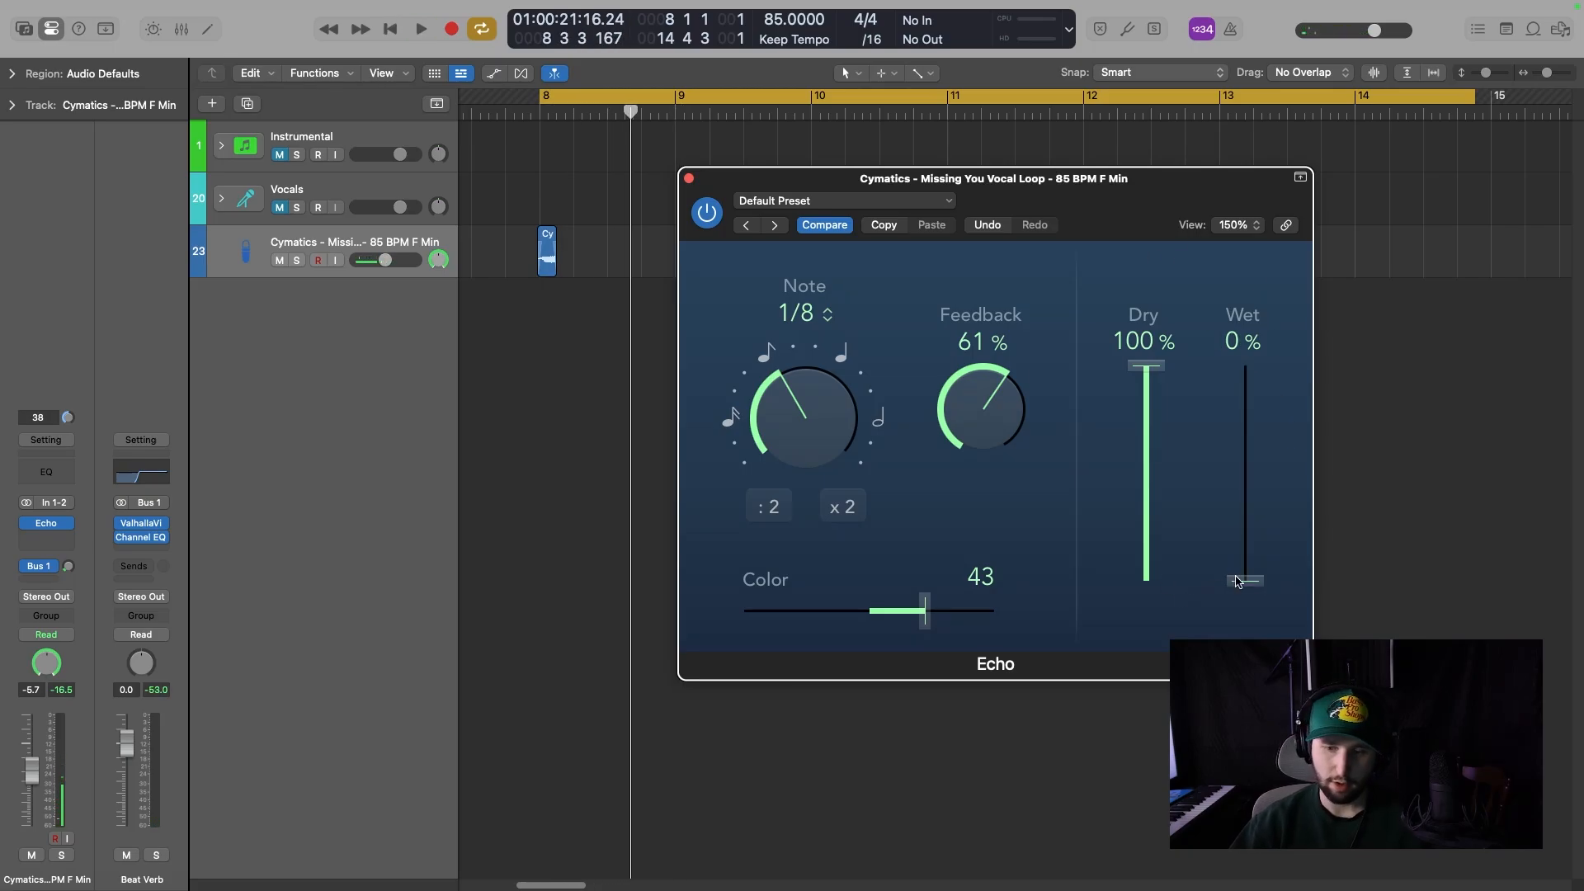
# Blend the signals with Dry at 81 % and Wet at 20 % while playing the vocal region.
pyautogui.moveTo(1144, 365); pyautogui.dragTo(1239, 487)
pyautogui.press('space')
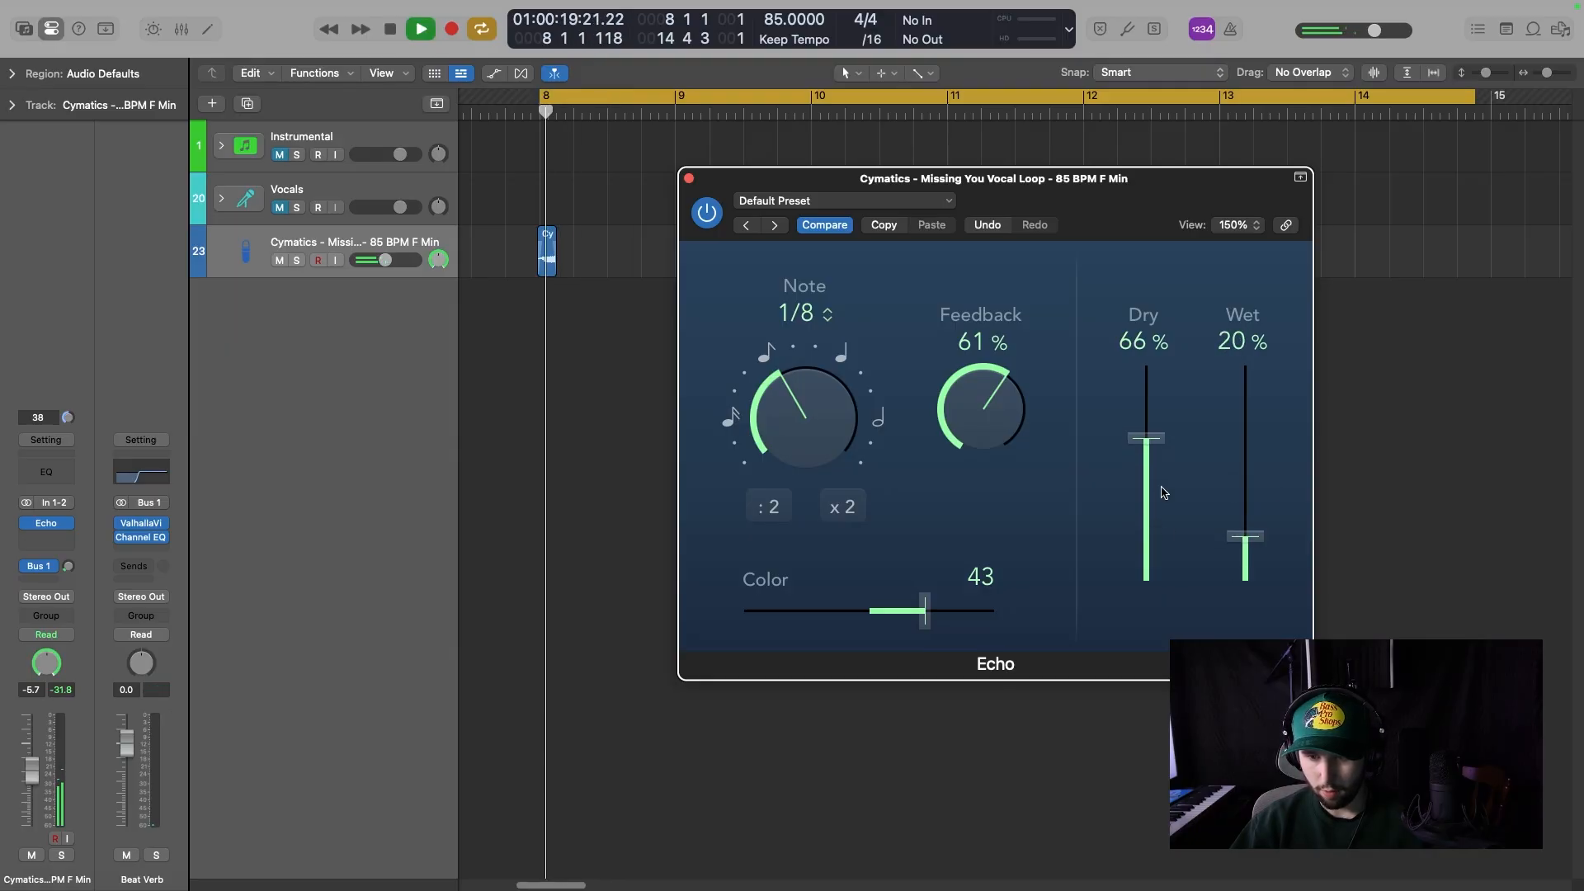
pyautogui.press('space')
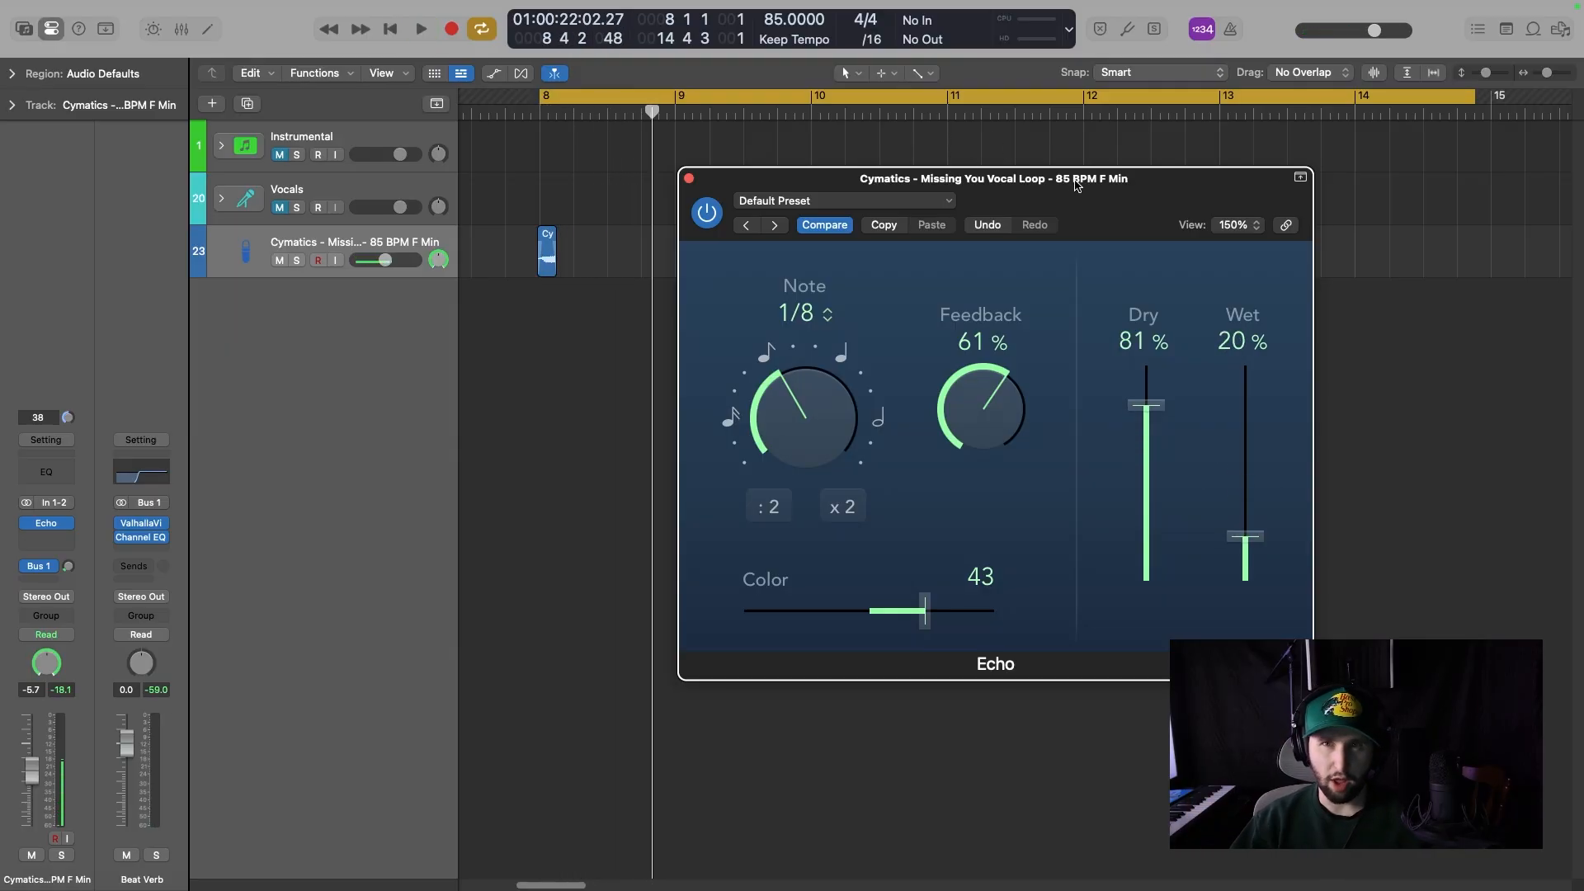
# Show the track automation and move the Echo window clear of the vocal region.
pyautogui.press('a')
pyautogui.moveTo(1132, 196); pyautogui.dragTo(929, 183)
pyautogui.moveTo(584, 161); pyautogui.dragTo(585, 161)
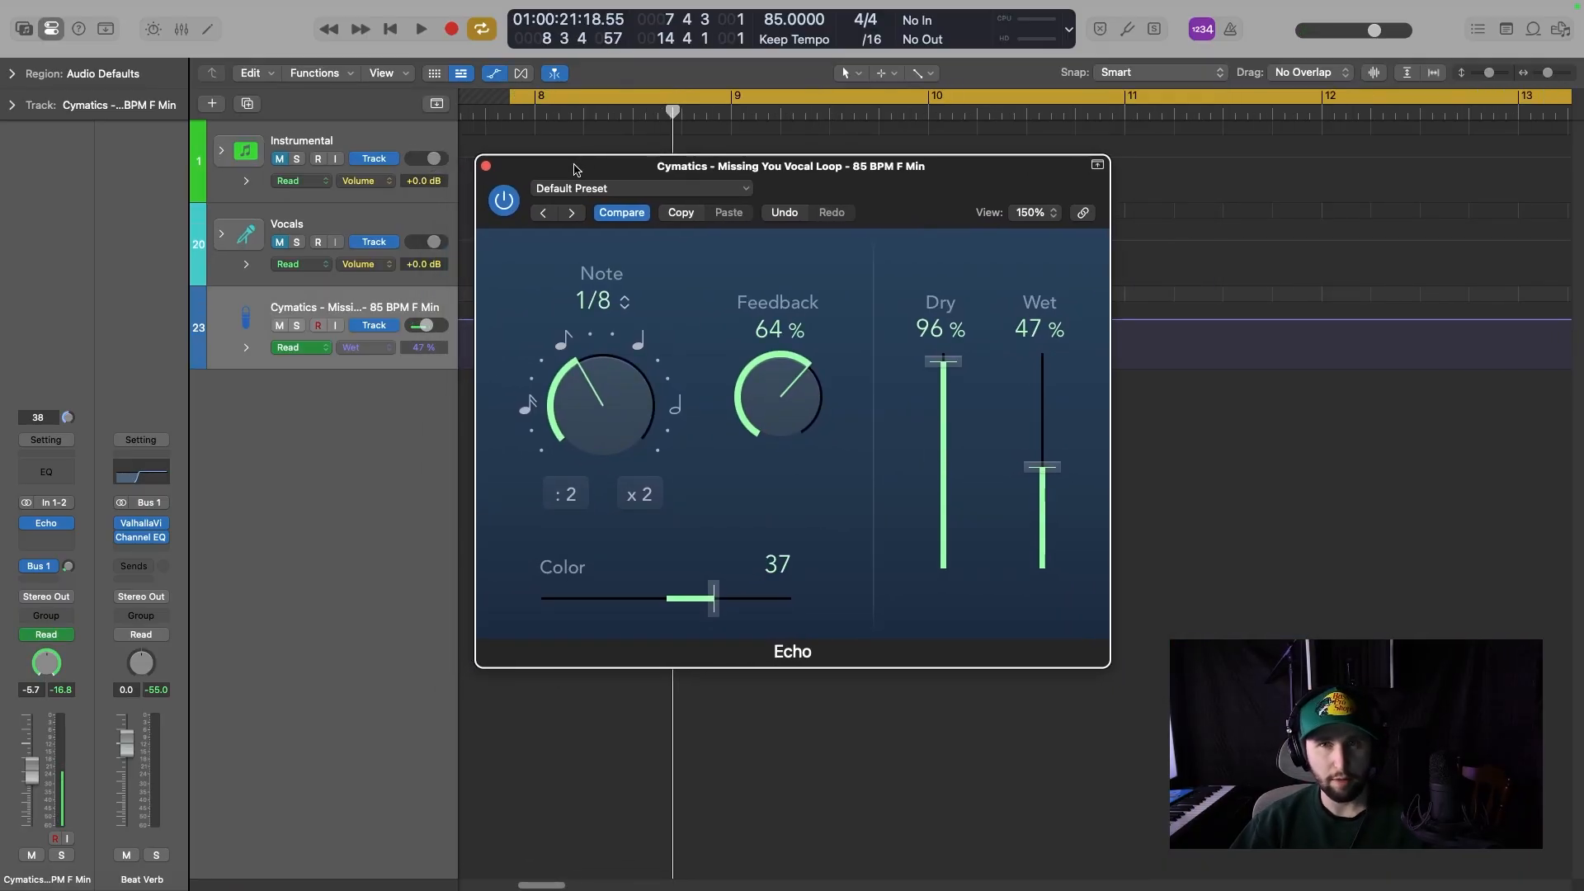
pyautogui.moveTo(557, 160); pyautogui.dragTo(711, 159)
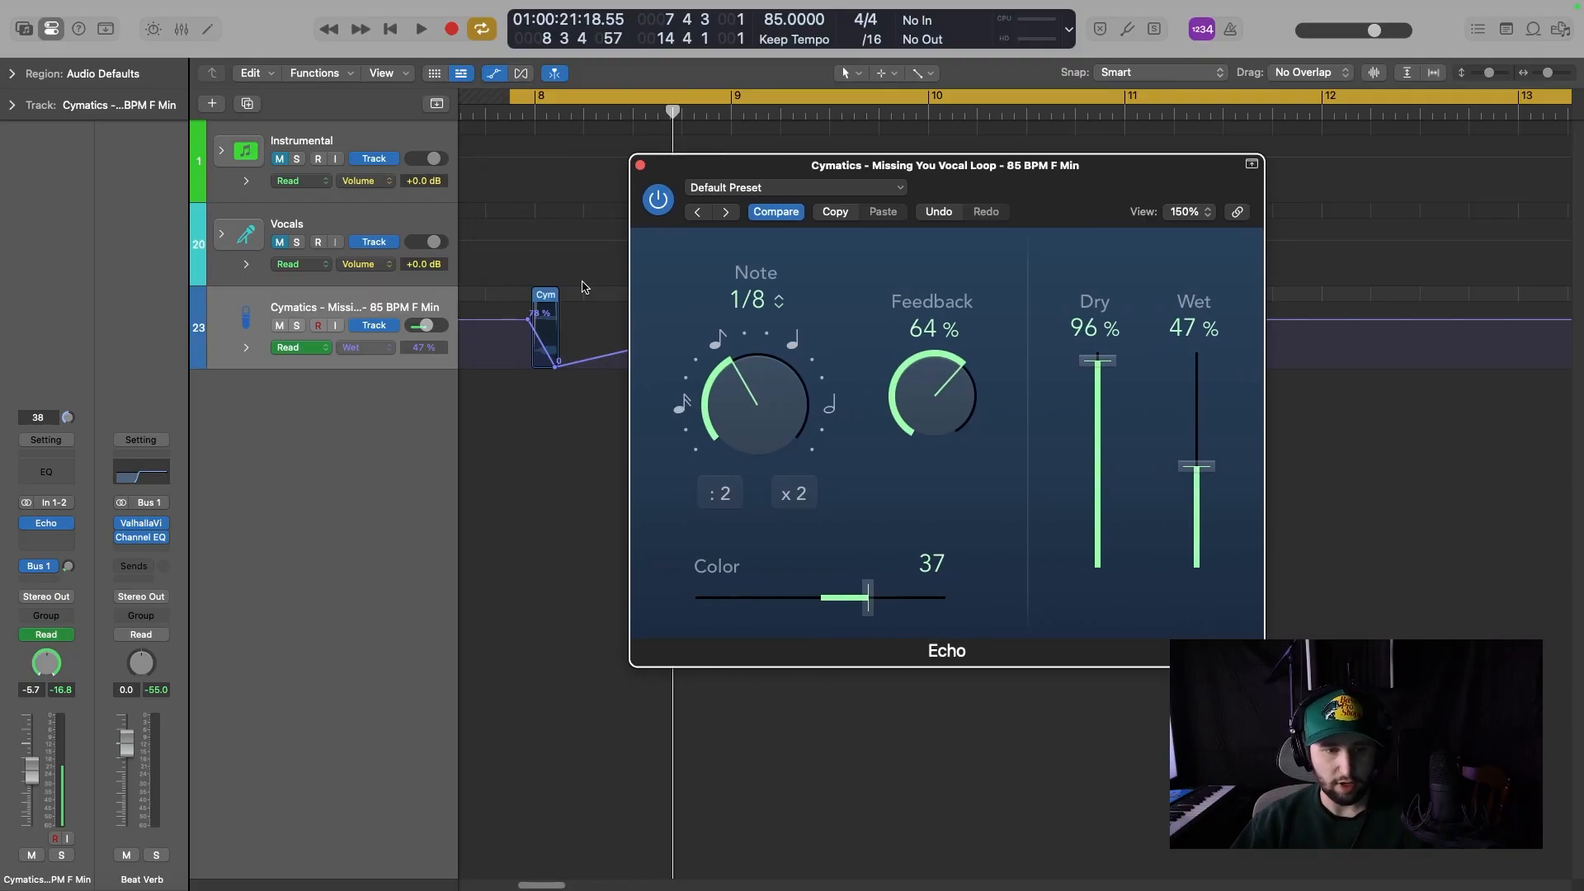
# Review which Echo parameters can be automated on the vocal track, and move the plug-in window clear of the Wet curve.
pyautogui.click(370, 350)
pyautogui.click(415, 357)
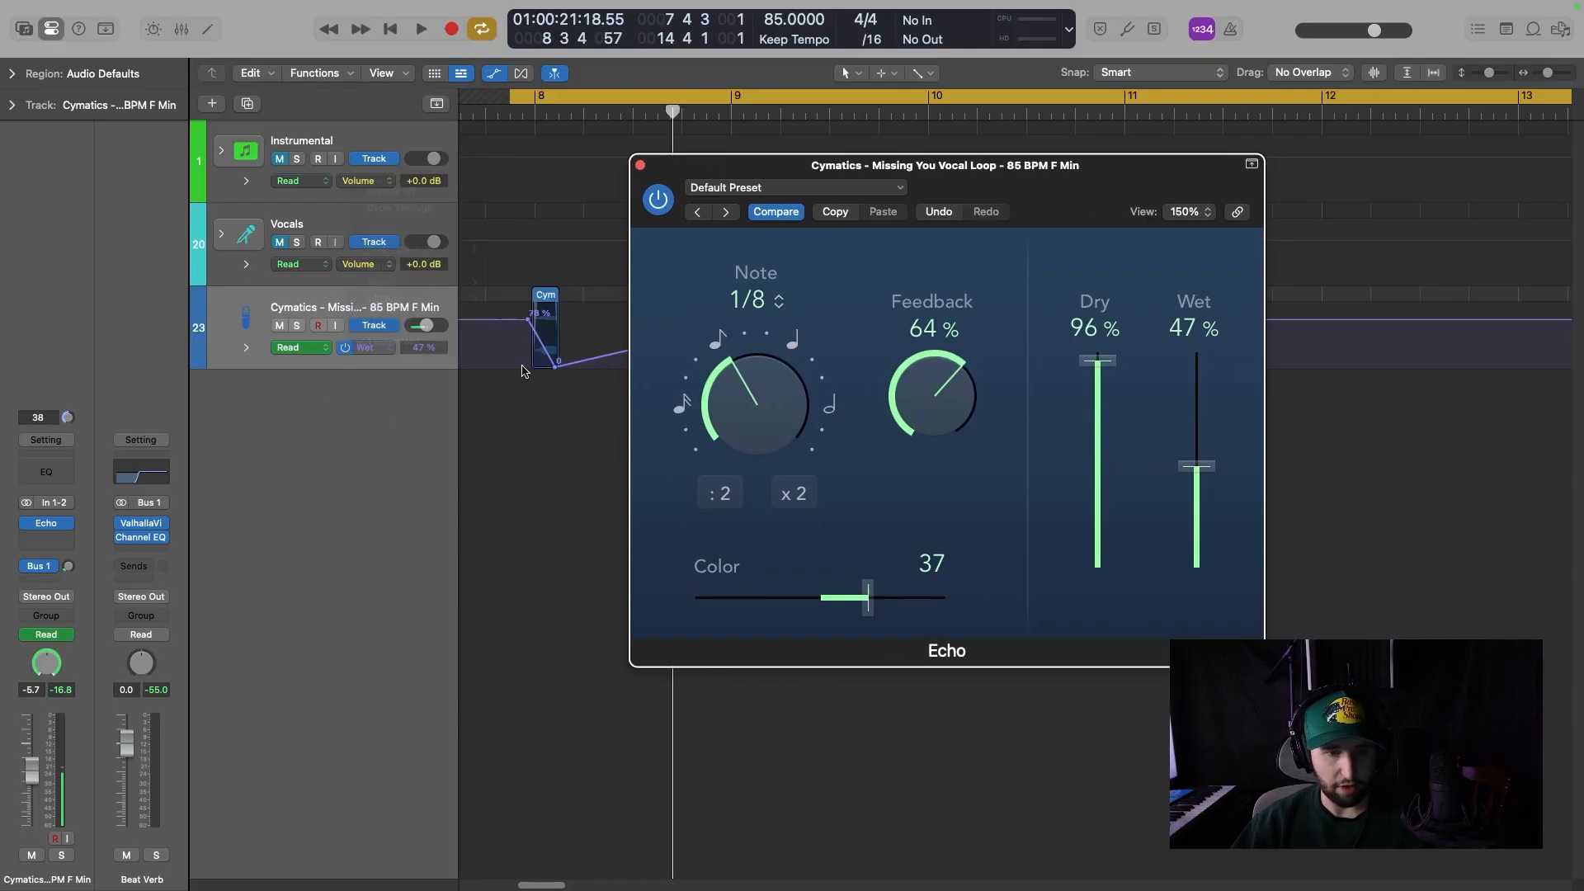
pyautogui.click(361, 354)
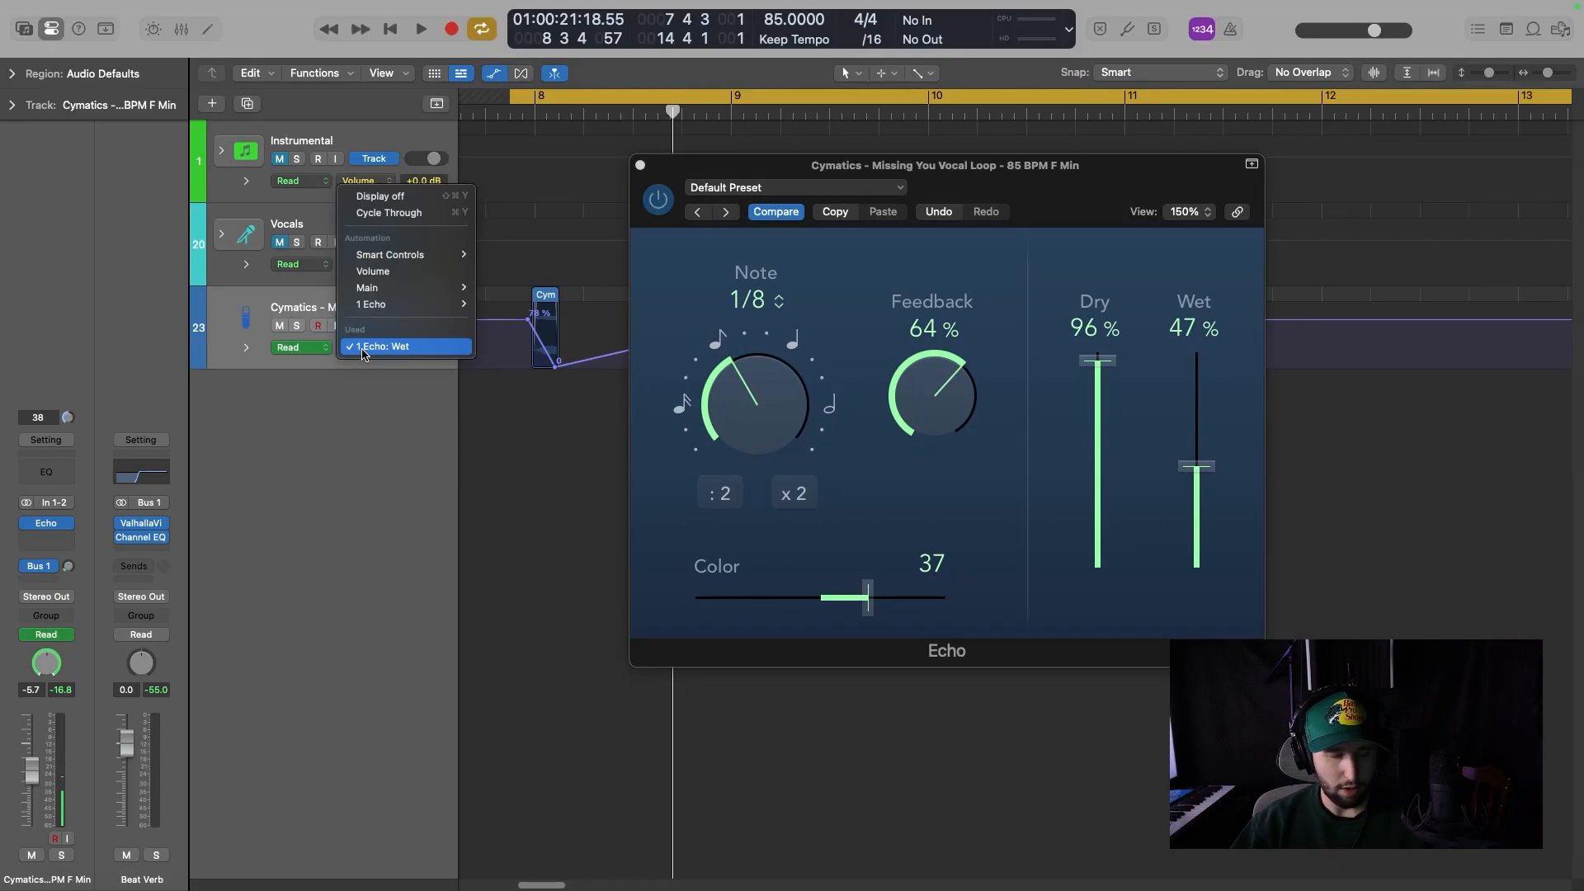
pyautogui.moveTo(396, 307)
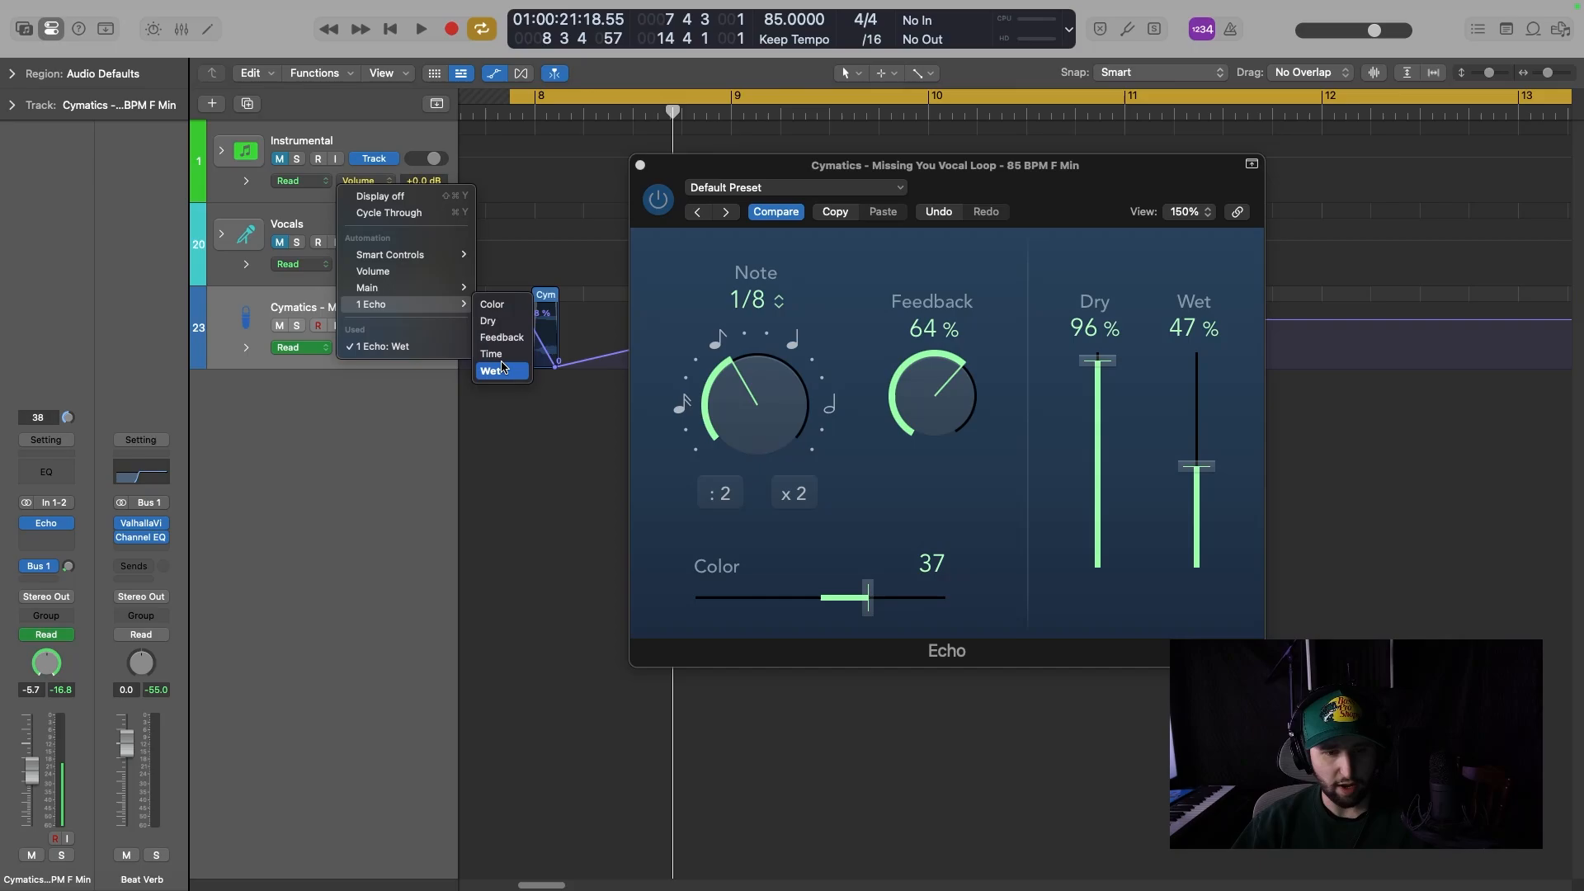
pyautogui.click(822, 212)
pyautogui.moveTo(983, 188); pyautogui.dragTo(1184, 223)
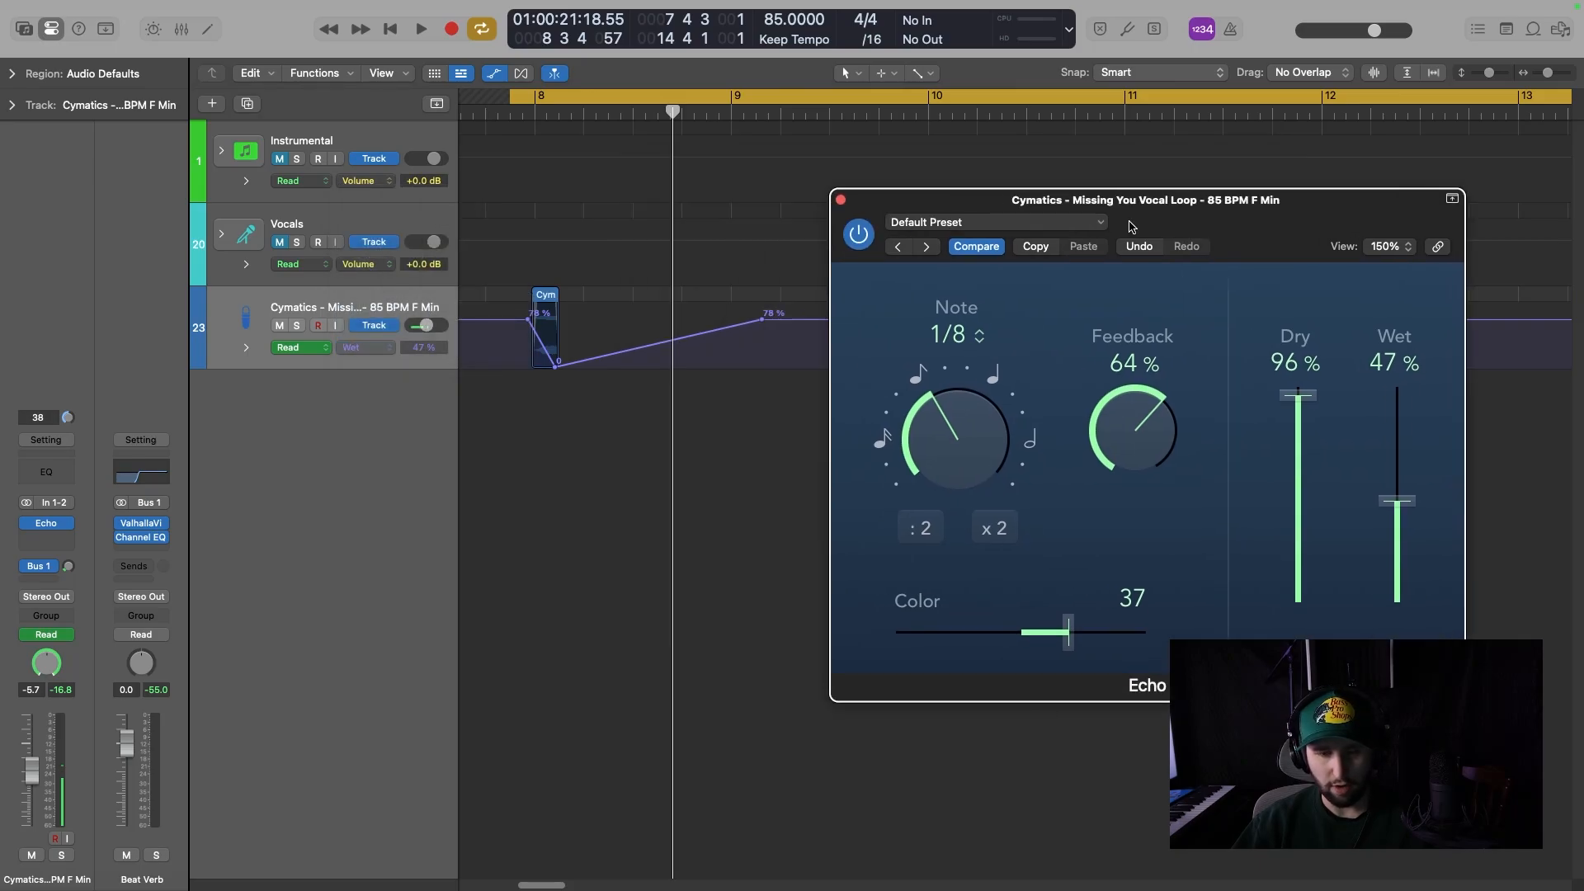
# Add a 46 % point on the rising Wet curve after the vocal region and play the automation.
pyautogui.click(682, 348)
pyautogui.press('space')
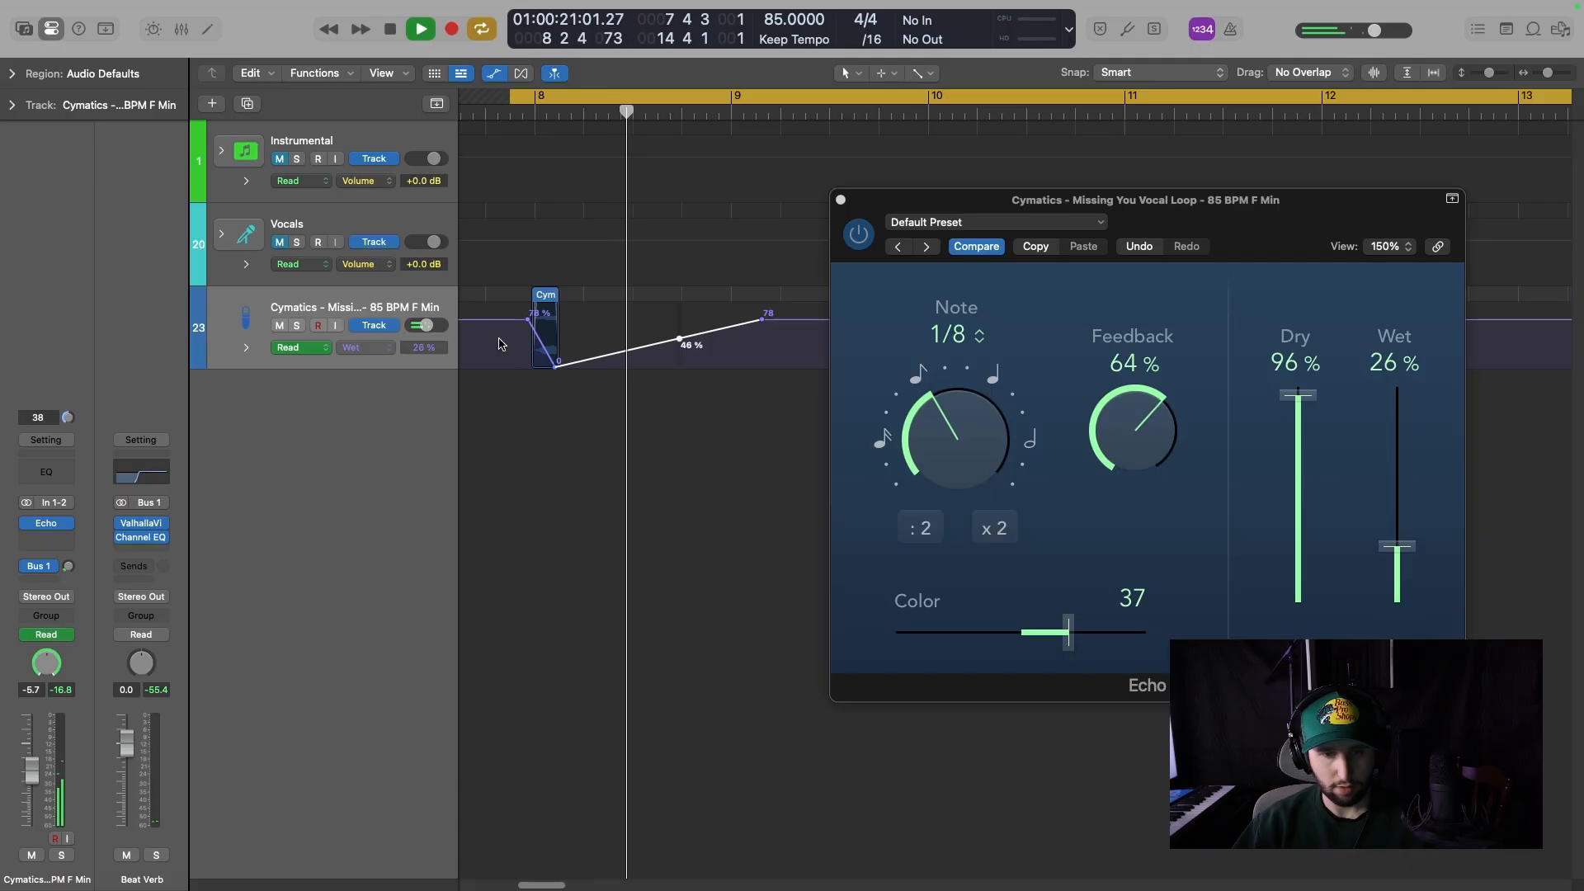
pyautogui.press('space')
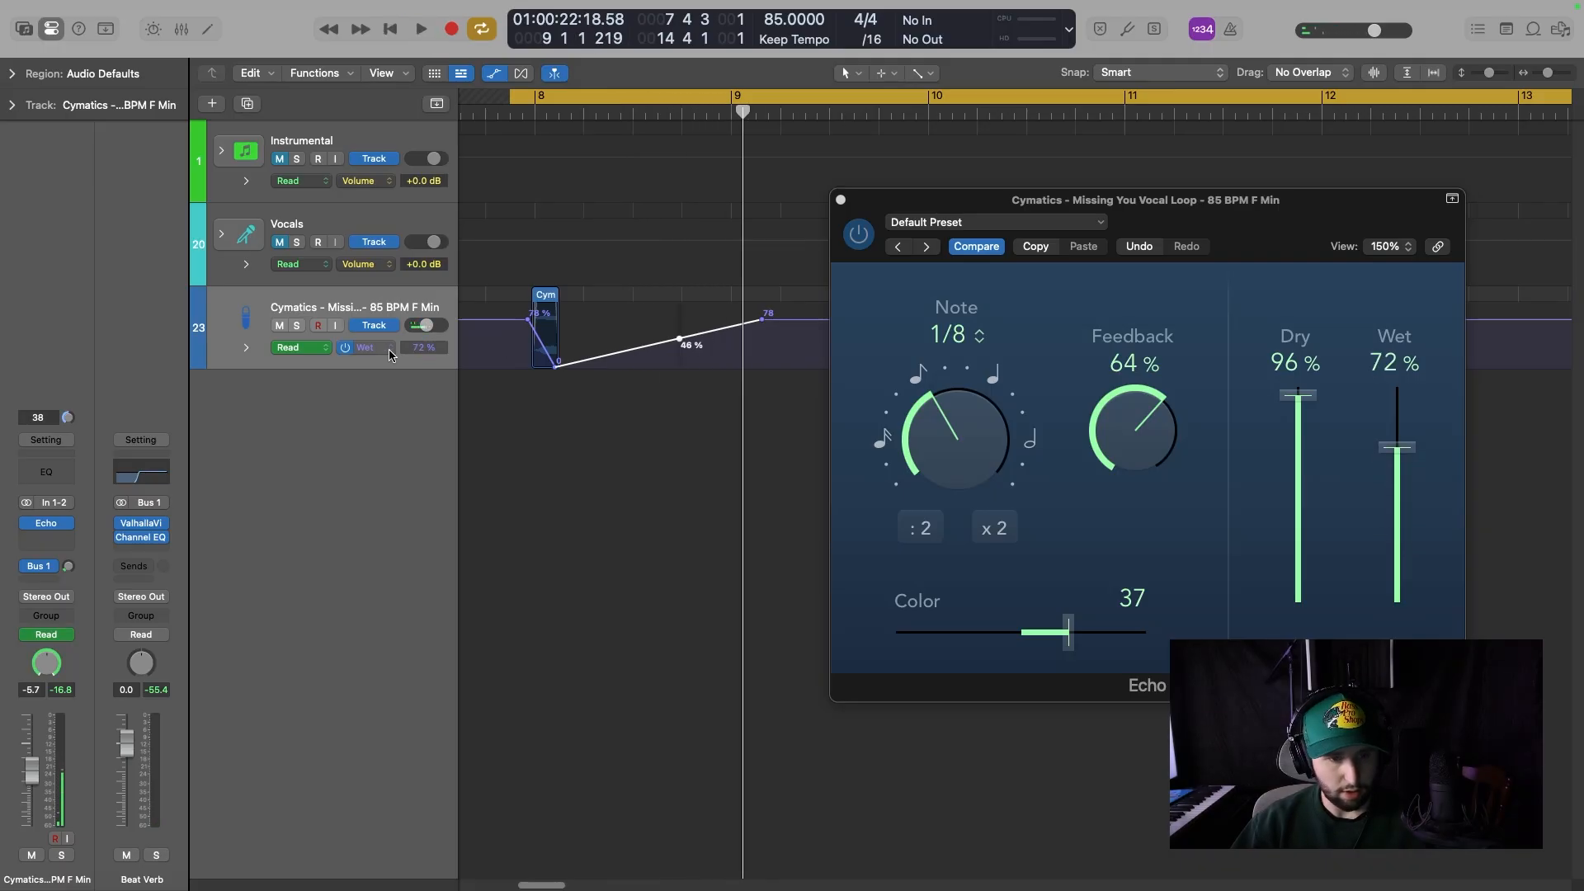
# Automate Echo's Time to change from 1/8 to 1/4 after the vocal region, and play the result.
pyautogui.click(363, 347)
pyautogui.moveTo(445, 305)
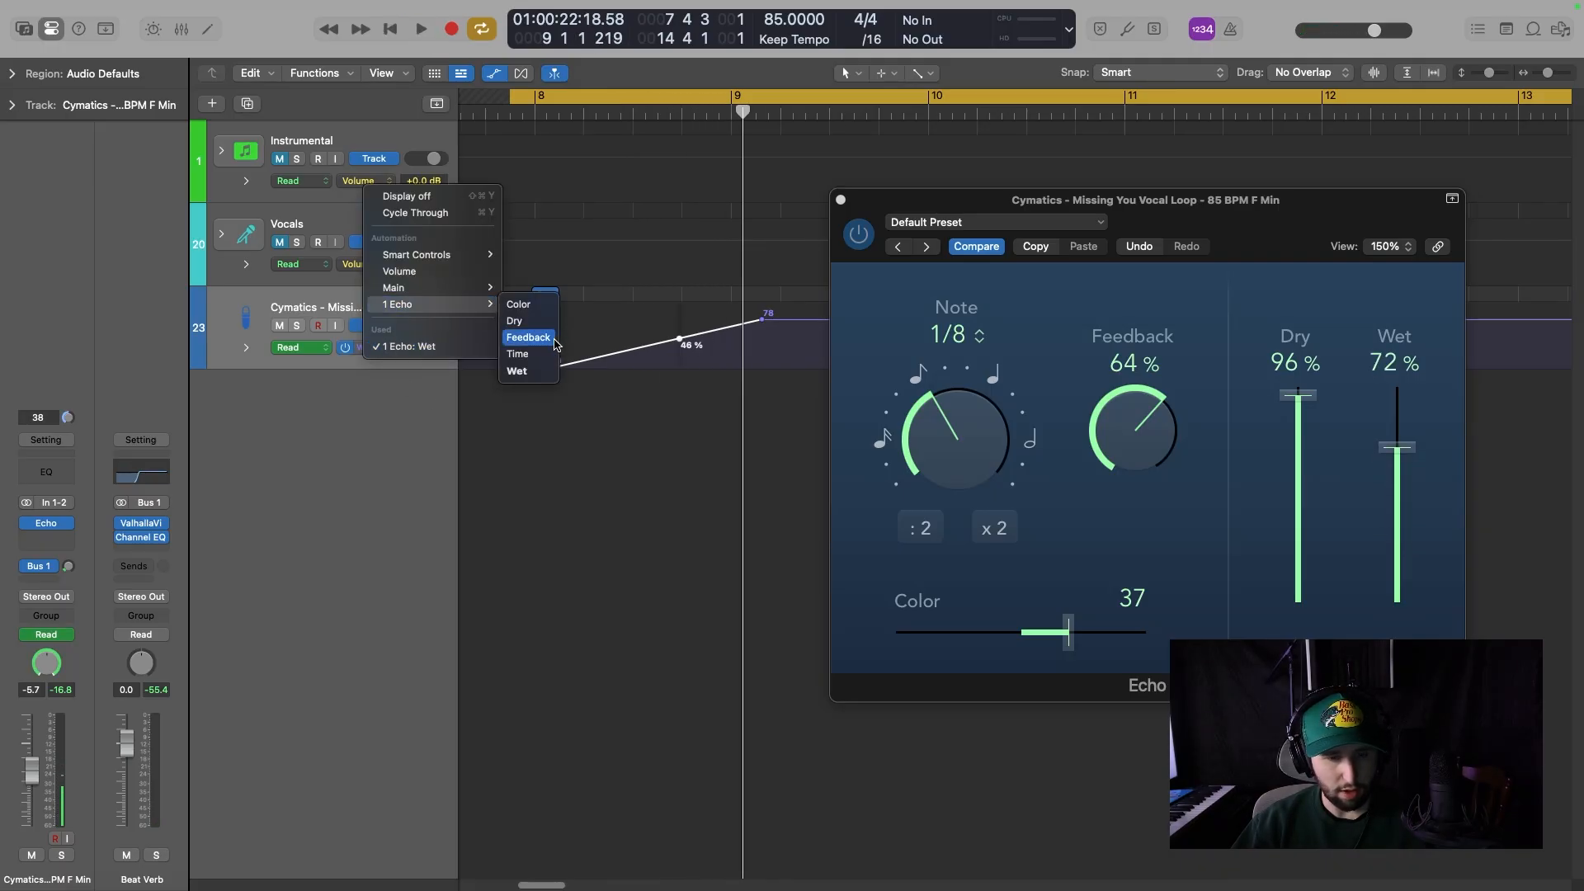
pyautogui.click(544, 353)
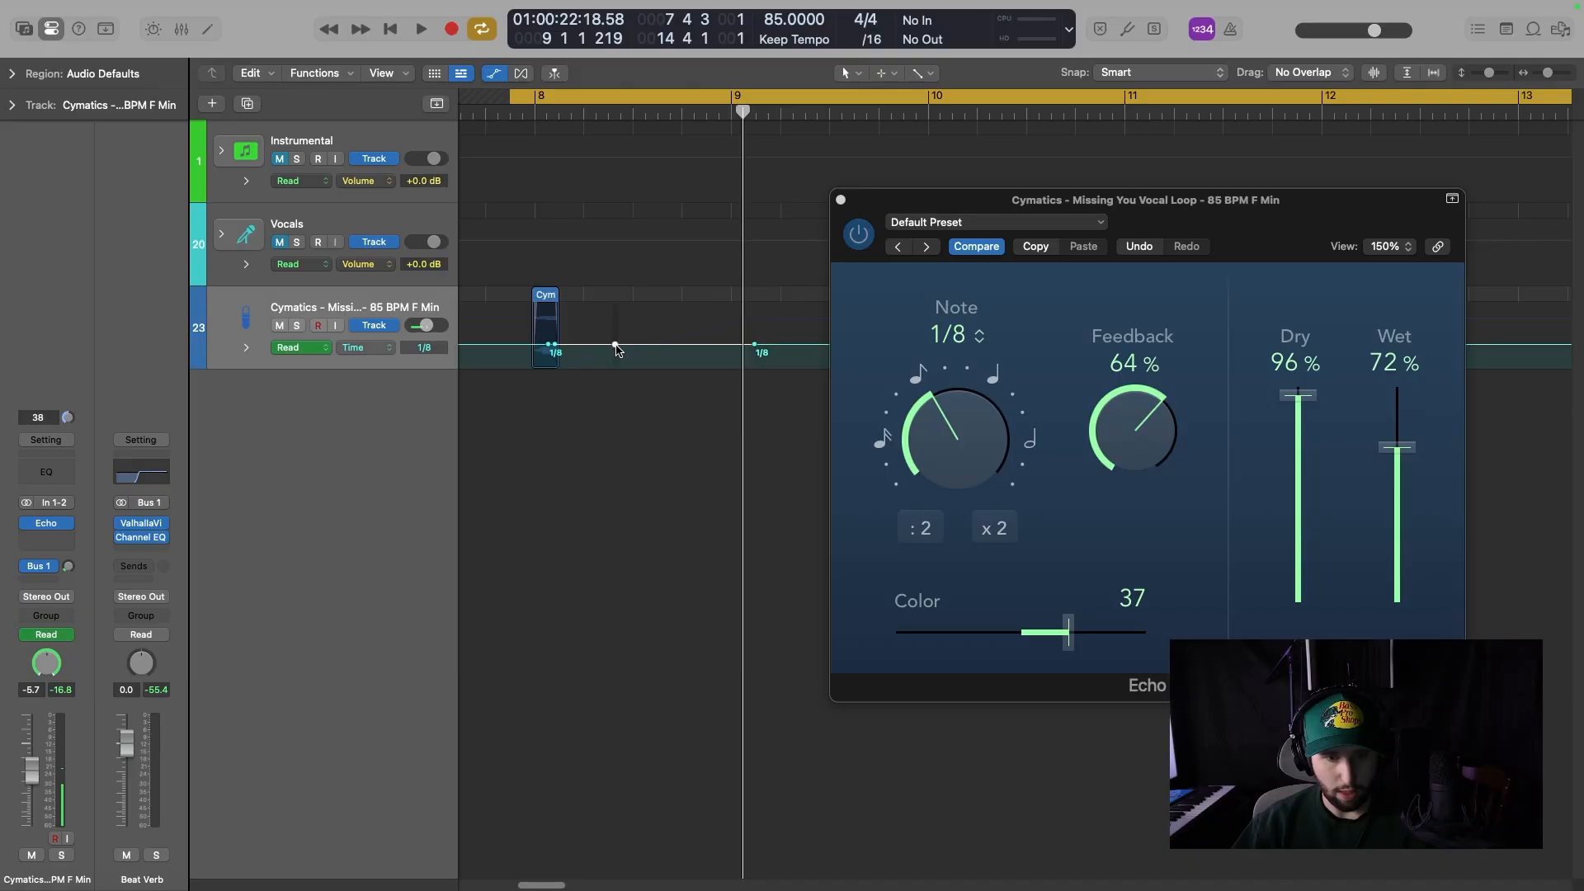
pyautogui.moveTo(635, 347); pyautogui.dragTo(634, 331)
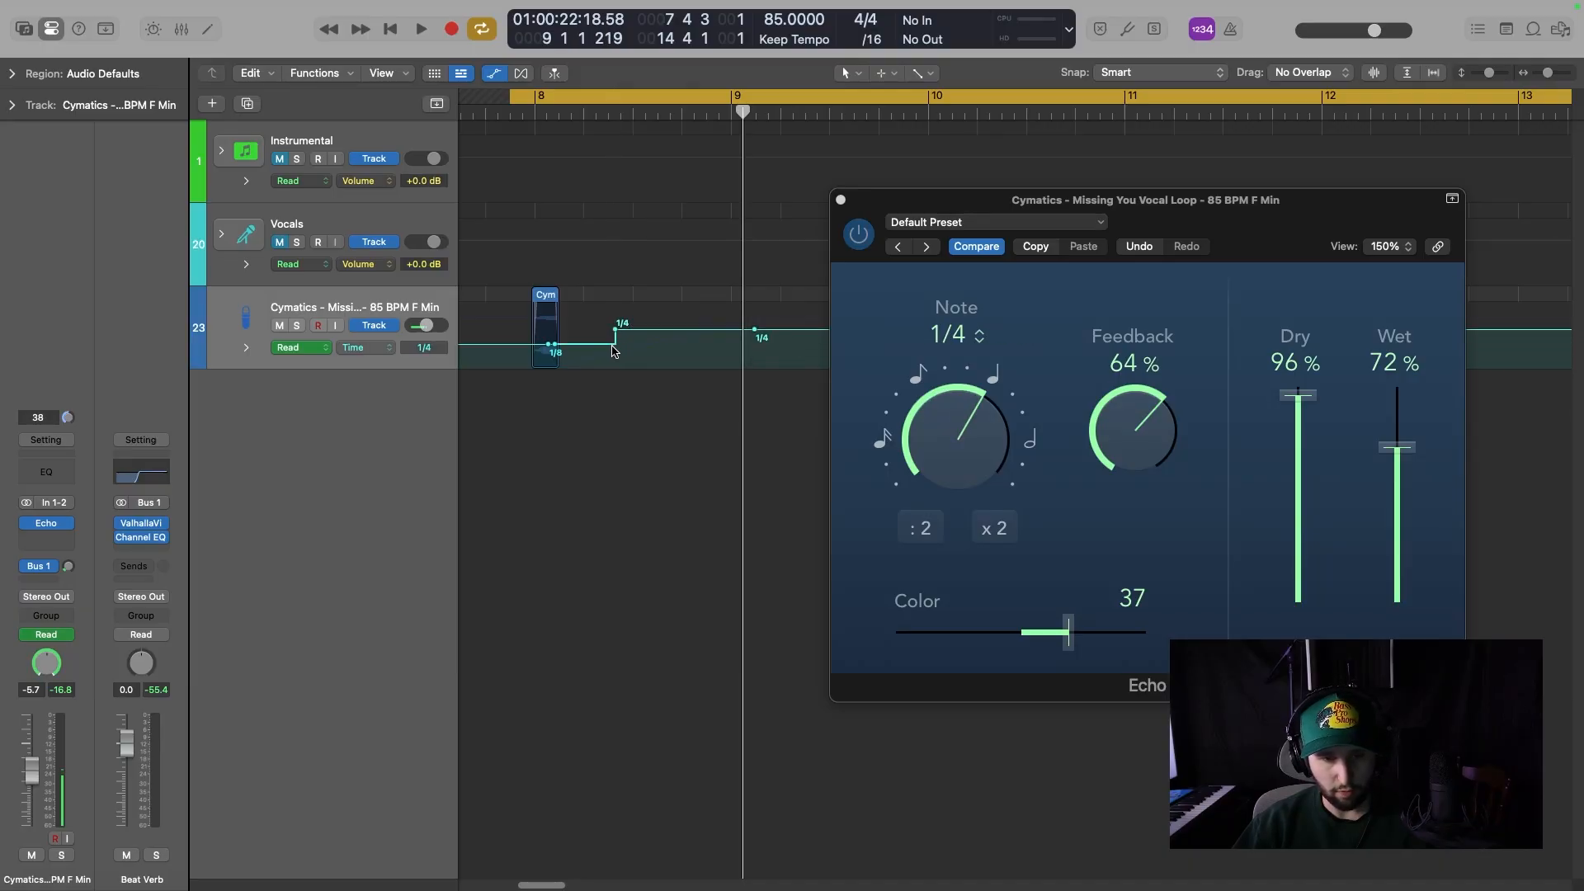
pyautogui.press('space')
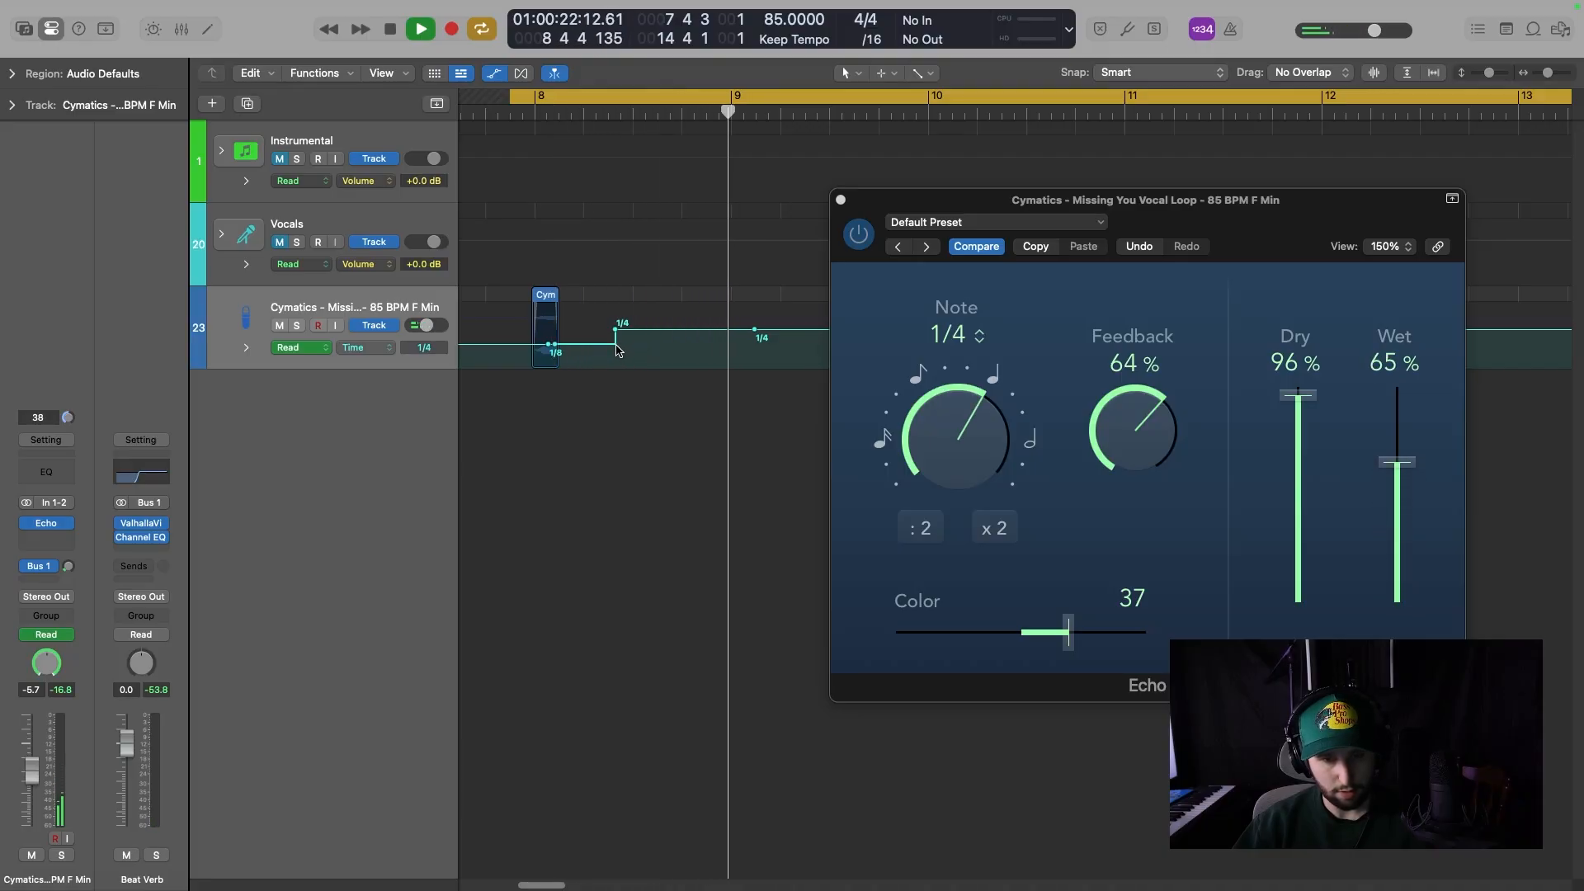
pyautogui.press('space')
# Delete the Time automation points around and after the vocal region.
pyautogui.click(612, 329)
pyautogui.moveTo(613, 329); pyautogui.dragTo(520, 339)
pyautogui.press('Delete')
pyautogui.moveTo(785, 343); pyautogui.dragTo(713, 338)
pyautogui.press('Delete')
# Try automating Echo's Feedback down from 64 % to 0 % after the vocal region, play it, and undo the drop.
pyautogui.click(381, 350)
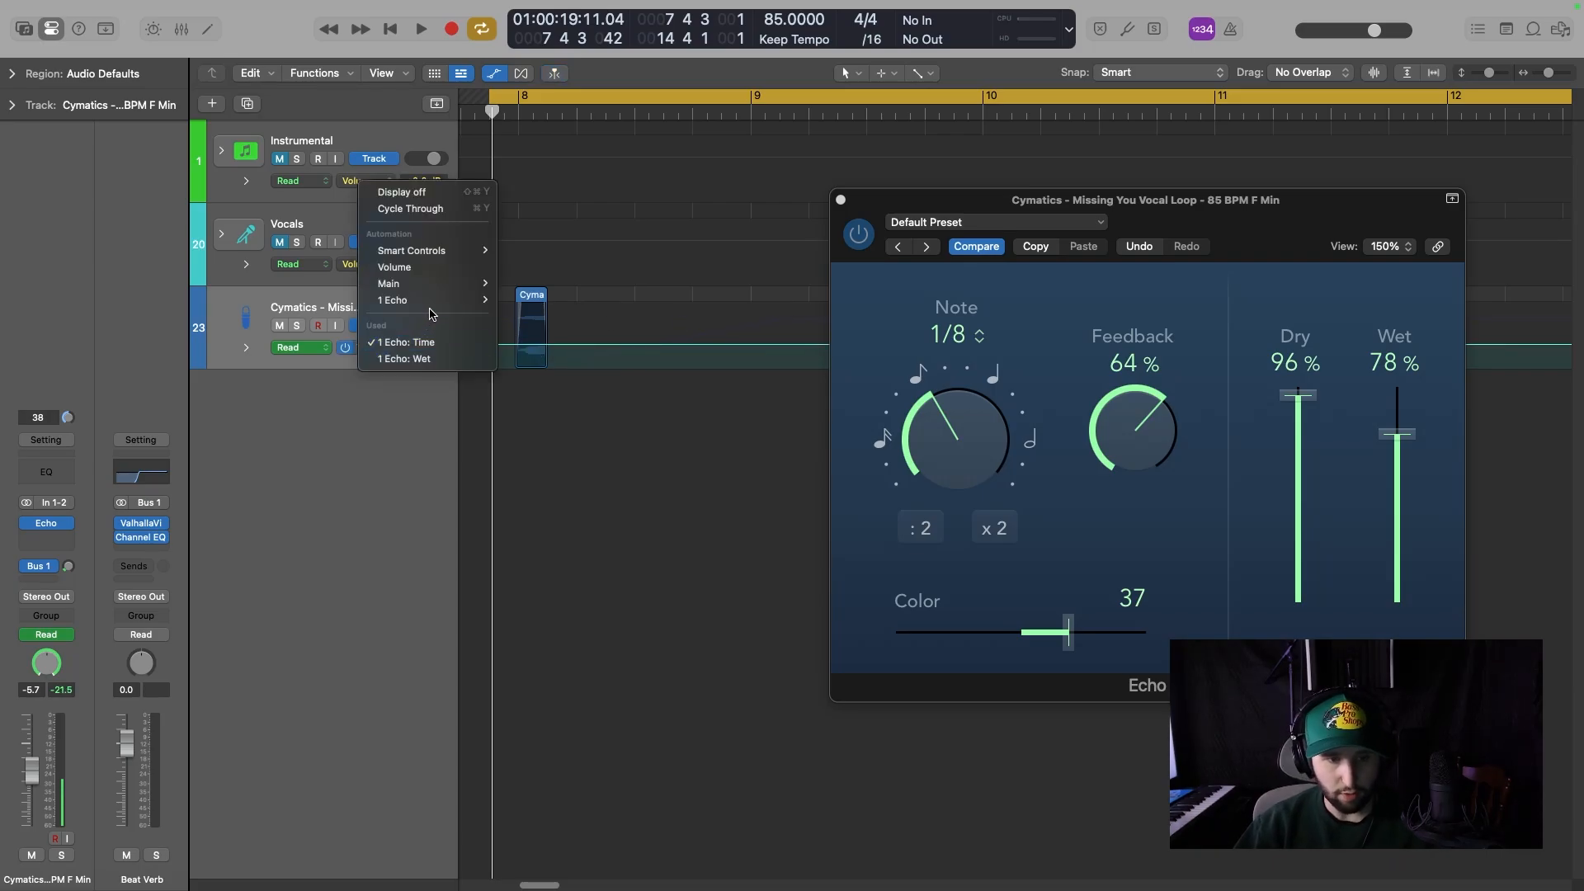
pyautogui.moveTo(429, 300)
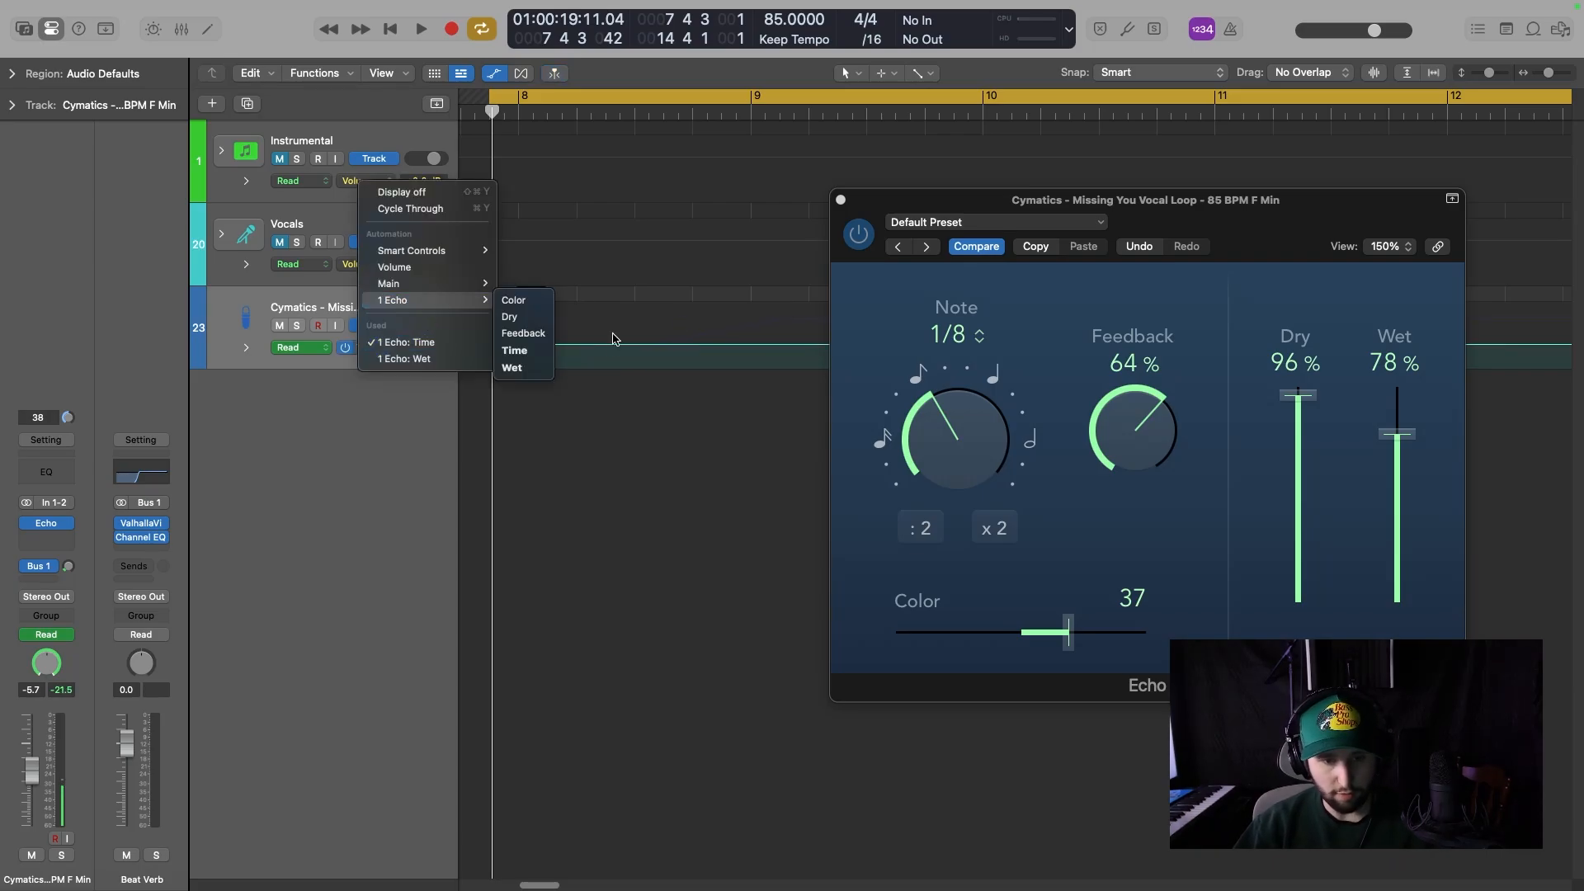
pyautogui.click(543, 342)
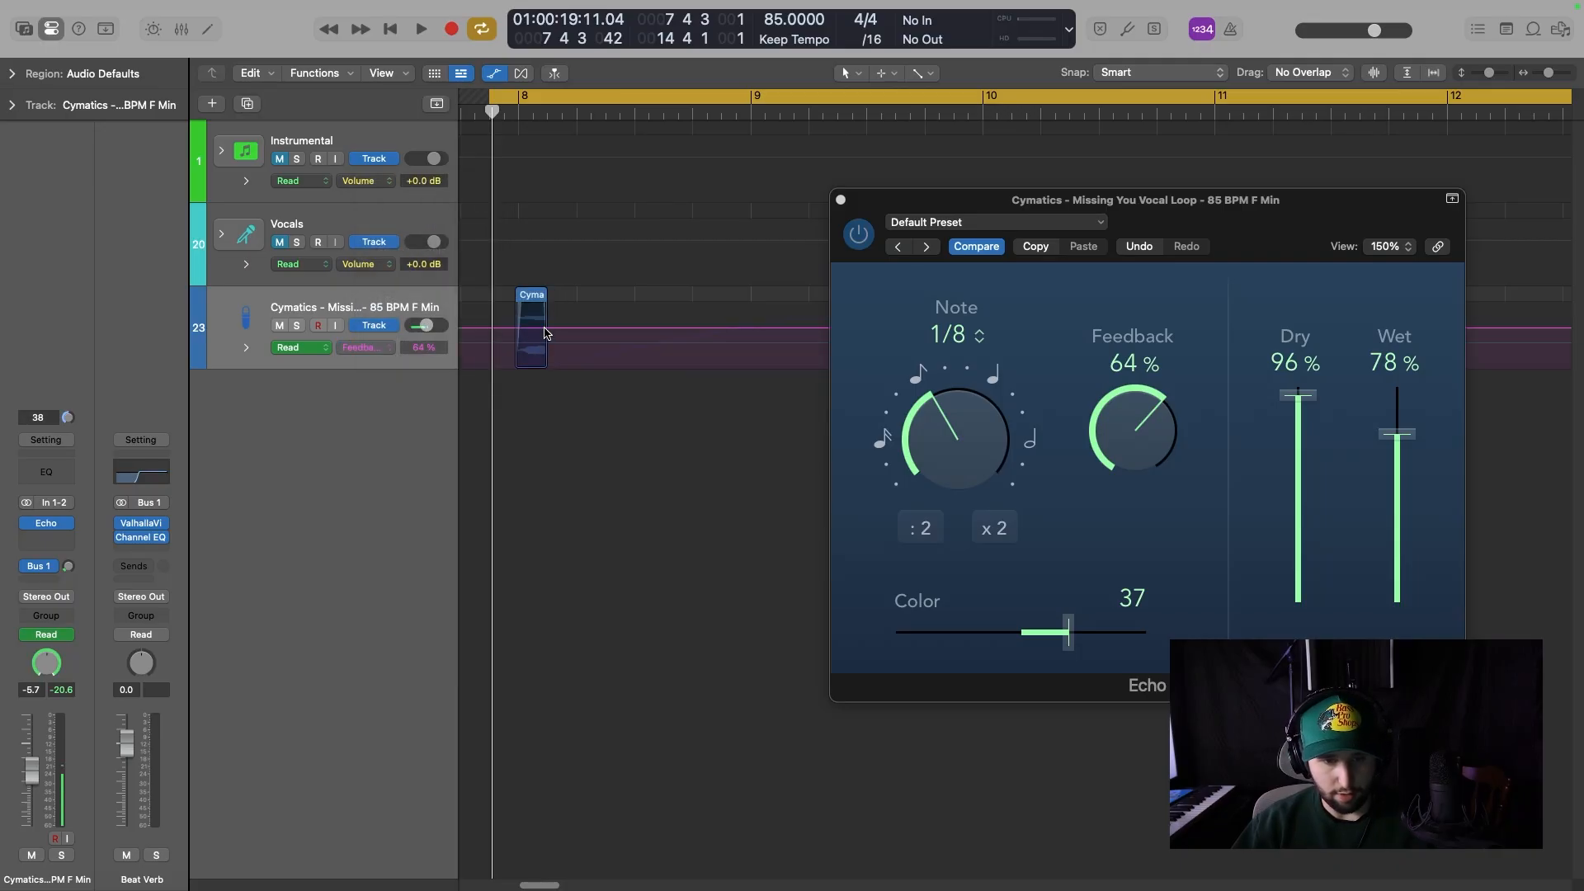
pyautogui.moveTo(673, 334); pyautogui.dragTo(665, 384)
pyautogui.press('space')
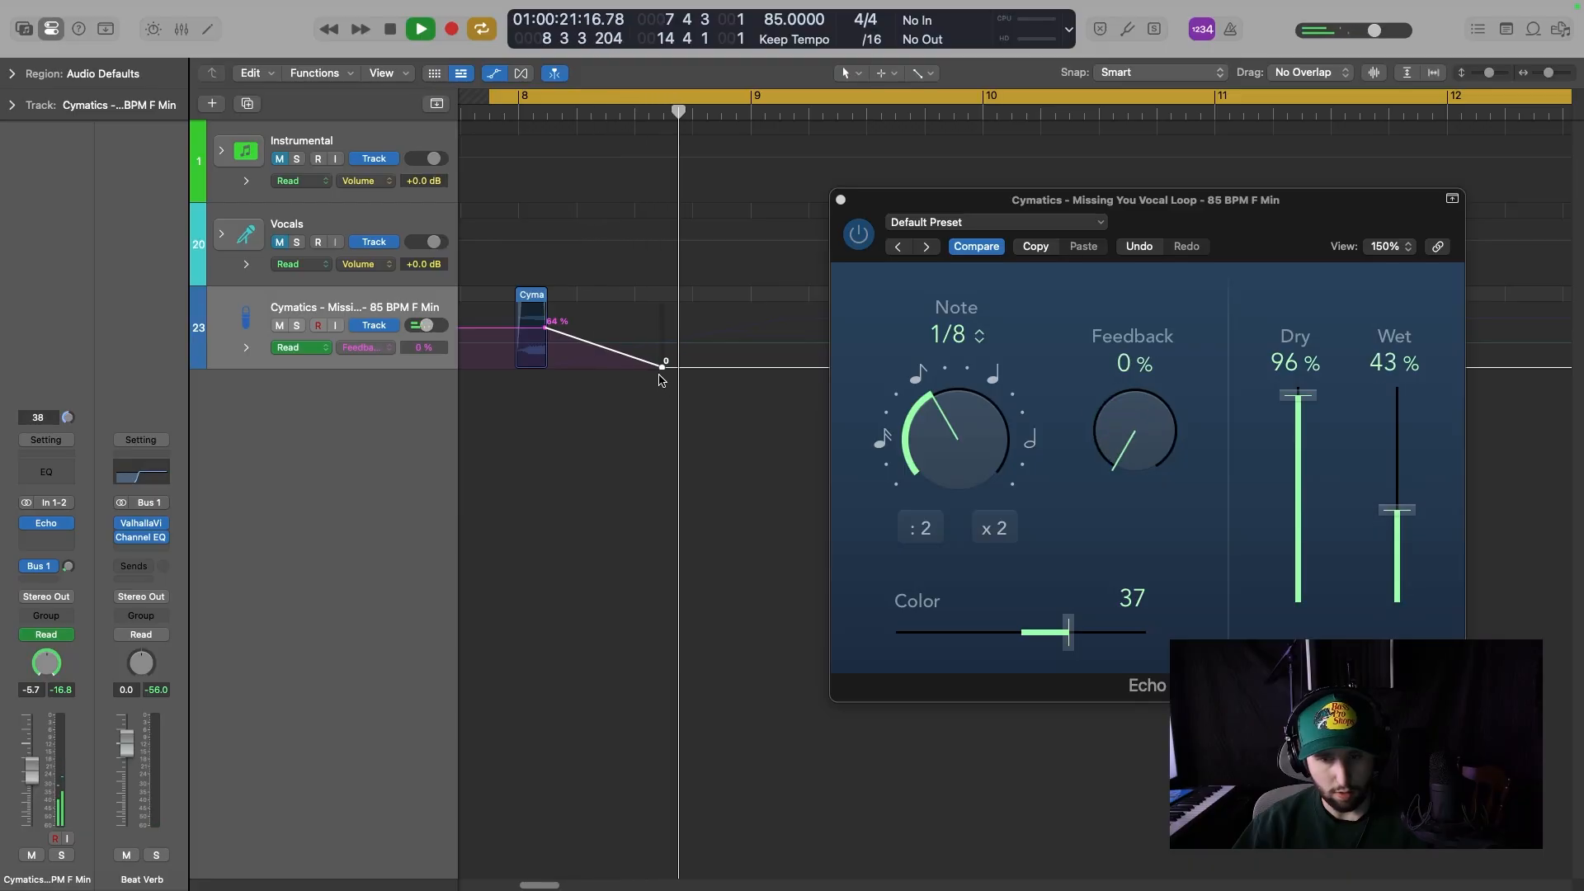
pyautogui.press('space')
pyautogui.press('super+z')
# Automate Echo's Color to fall from 100 at the vocal region to -95 before bar 9, and play it.
pyautogui.click(371, 347)
pyautogui.moveTo(442, 288)
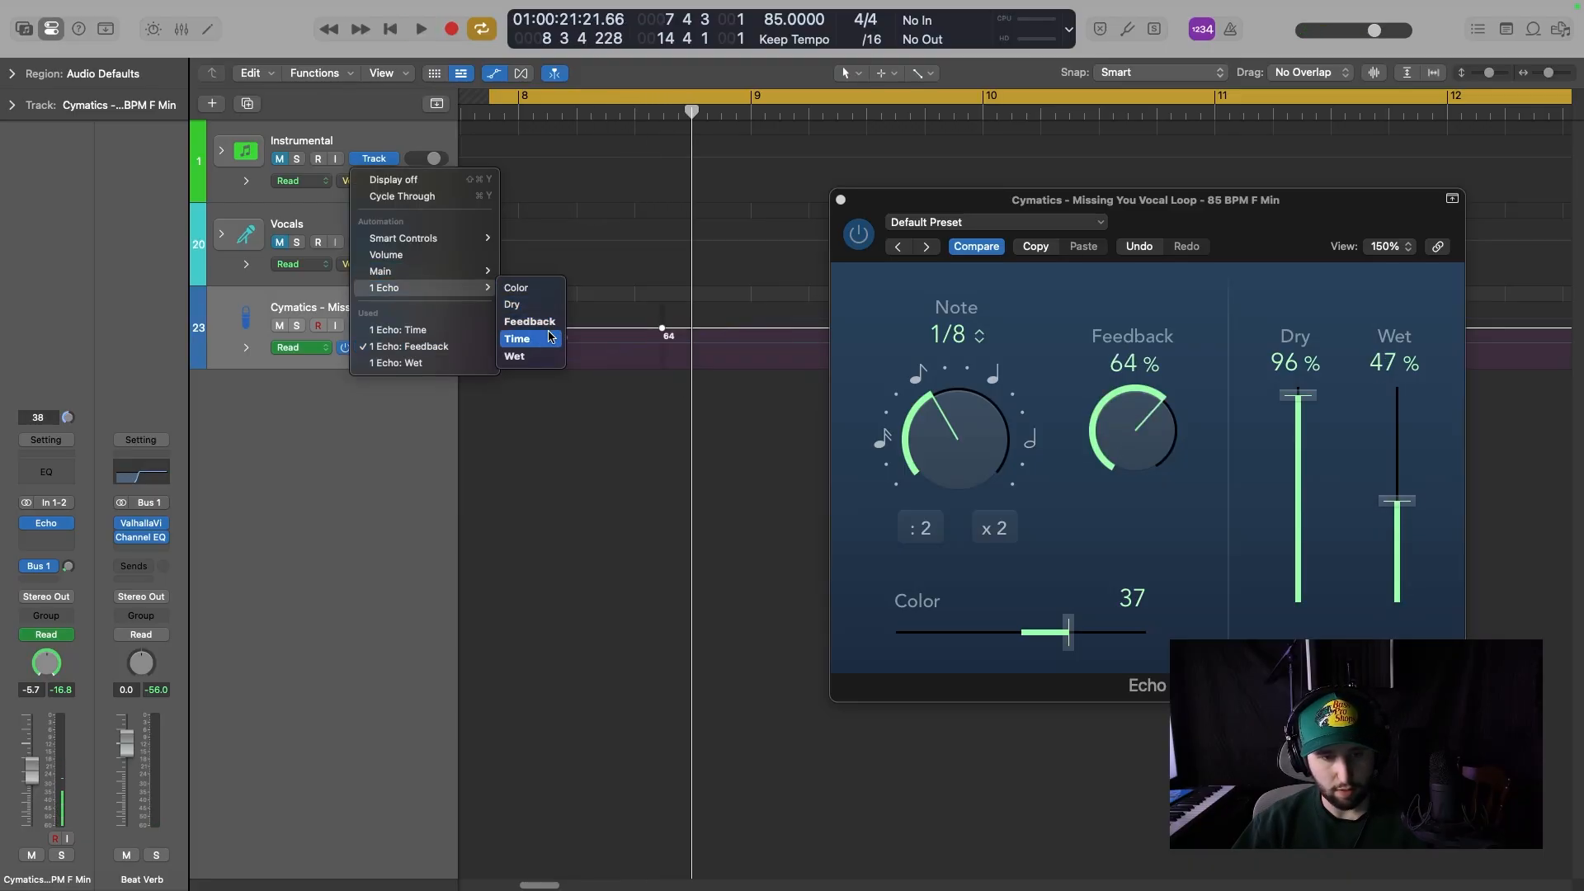
pyautogui.click(542, 292)
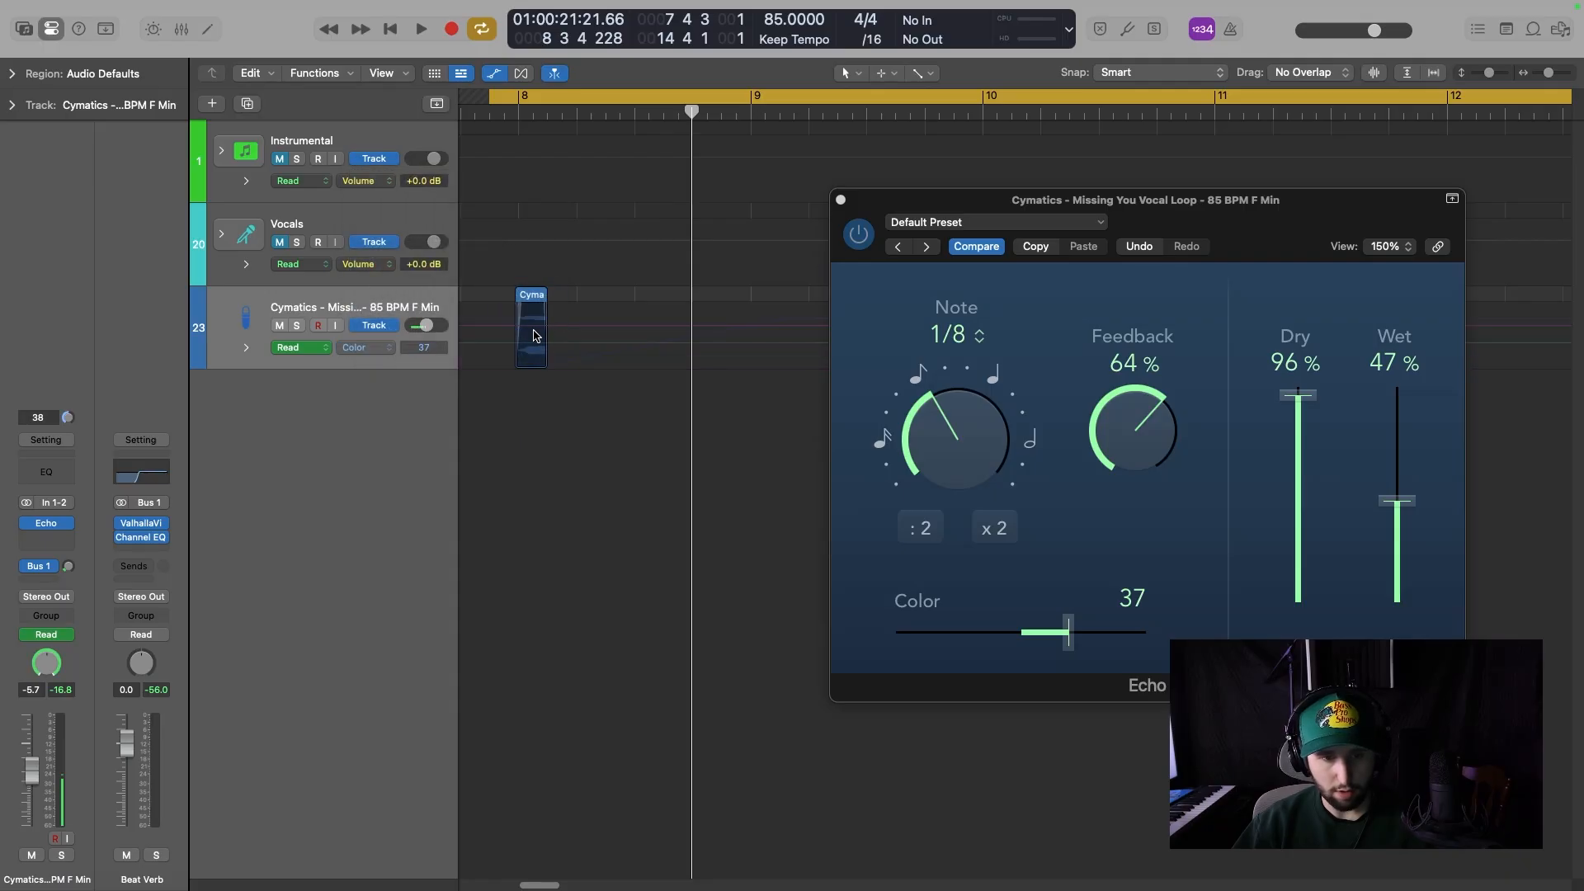
pyautogui.moveTo(545, 328); pyautogui.dragTo(553, 307)
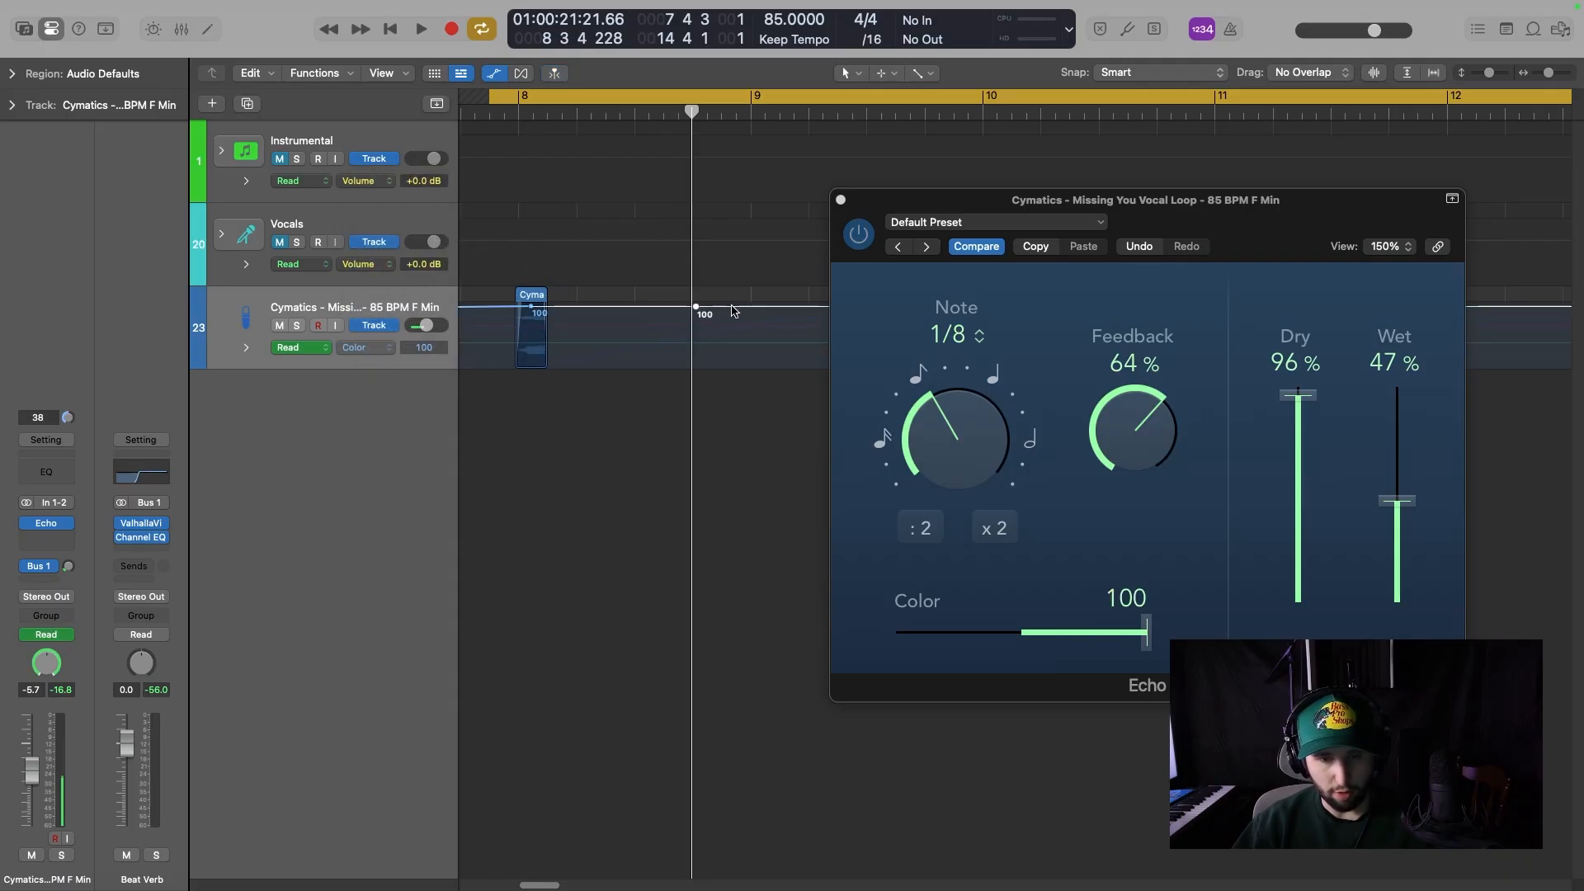
pyautogui.moveTo(695, 308); pyautogui.dragTo(700, 369)
pyautogui.press('space')
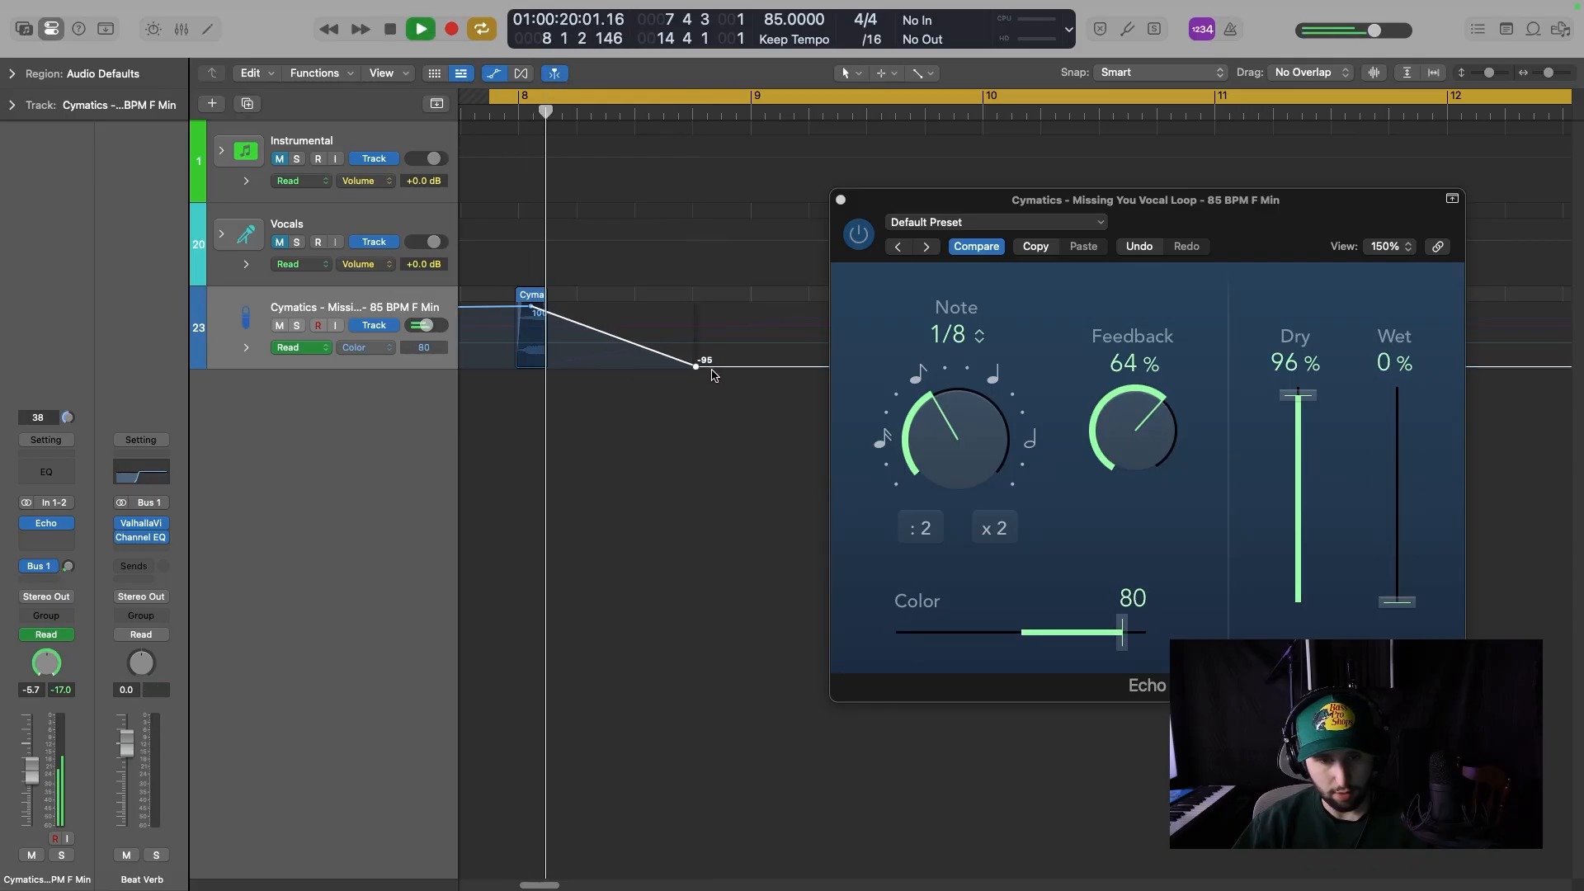
pyautogui.press('space')
# Adjust the Color curve to 42 at the vocal region and -40 at its end point while playing the sample.
pyautogui.moveTo(509, 308); pyautogui.dragTo(512, 326)
pyautogui.press('space')
pyautogui.click(697, 364)
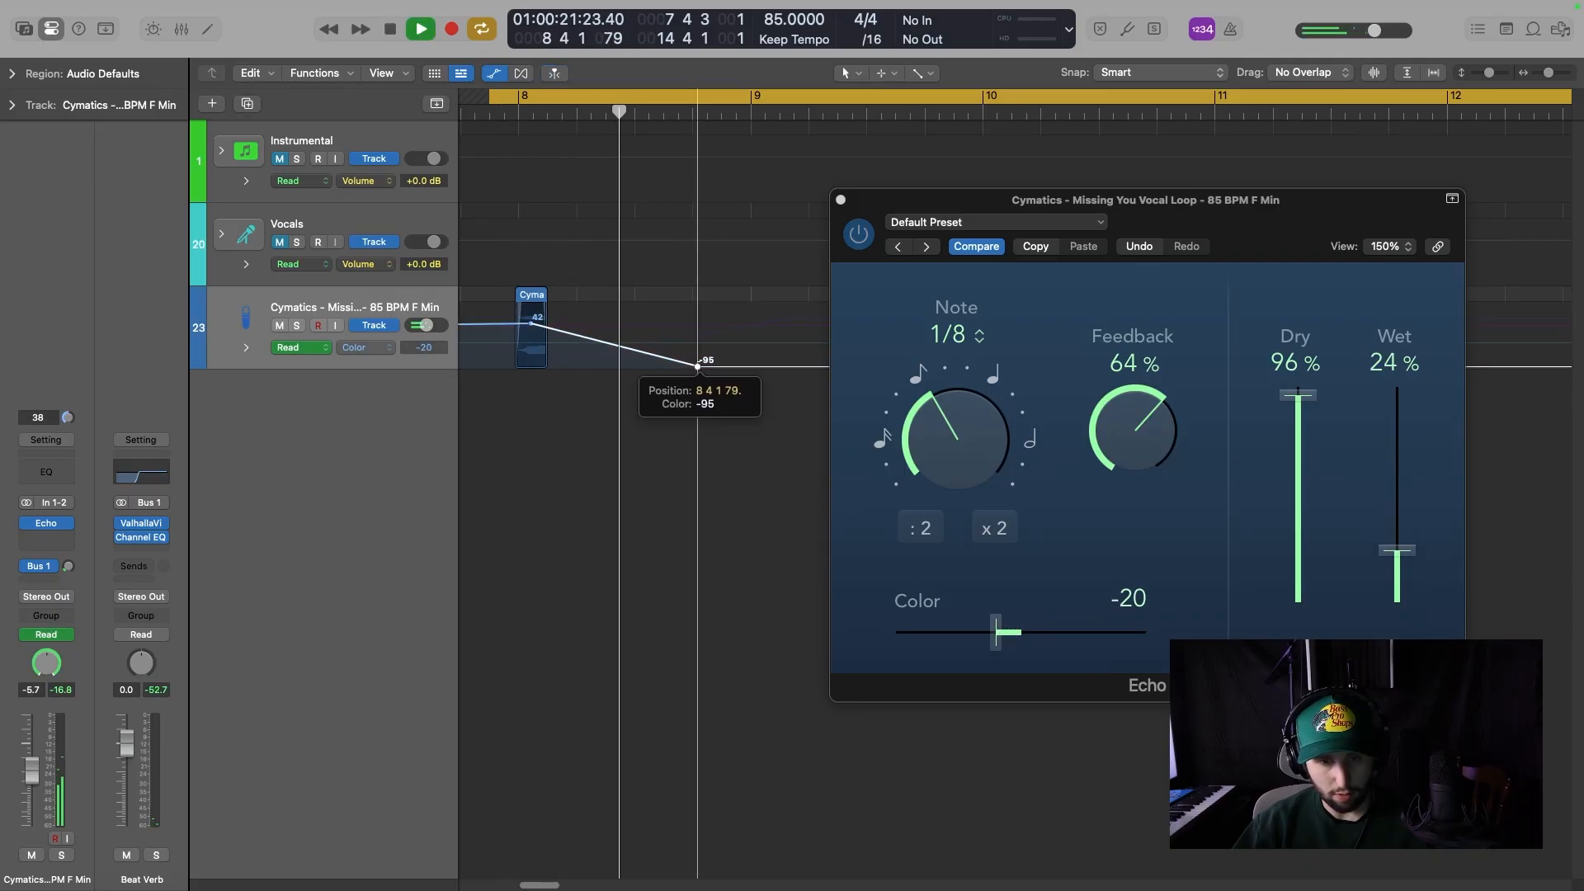
pyautogui.moveTo(697, 364); pyautogui.dragTo(697, 352)
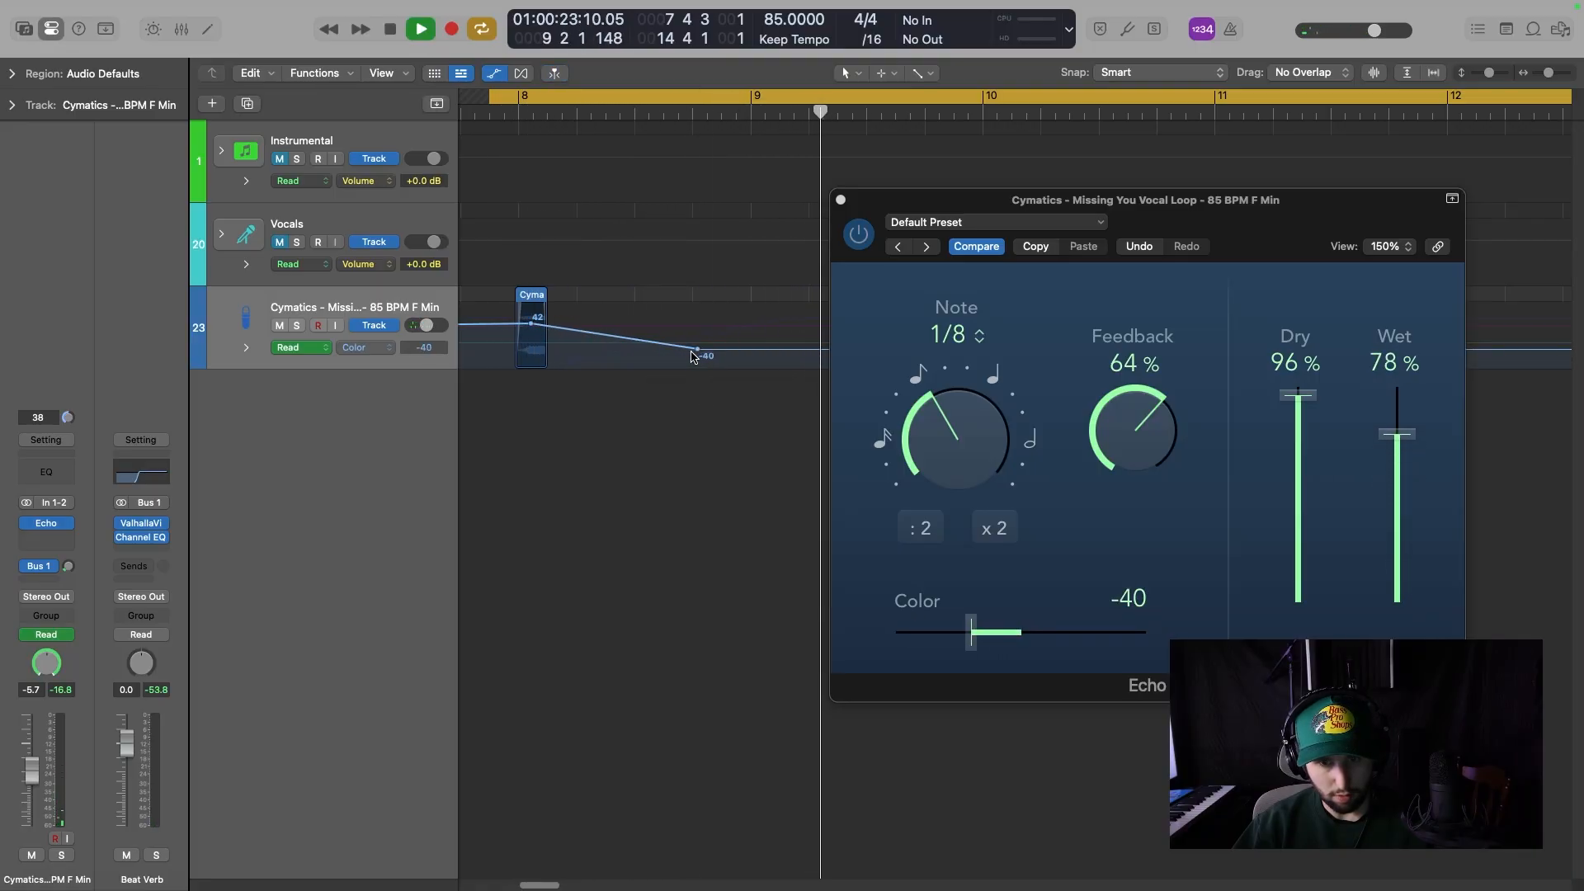
pyautogui.press('space')
# Close the Echo window and hide the track automation.
pyautogui.click(841, 200)
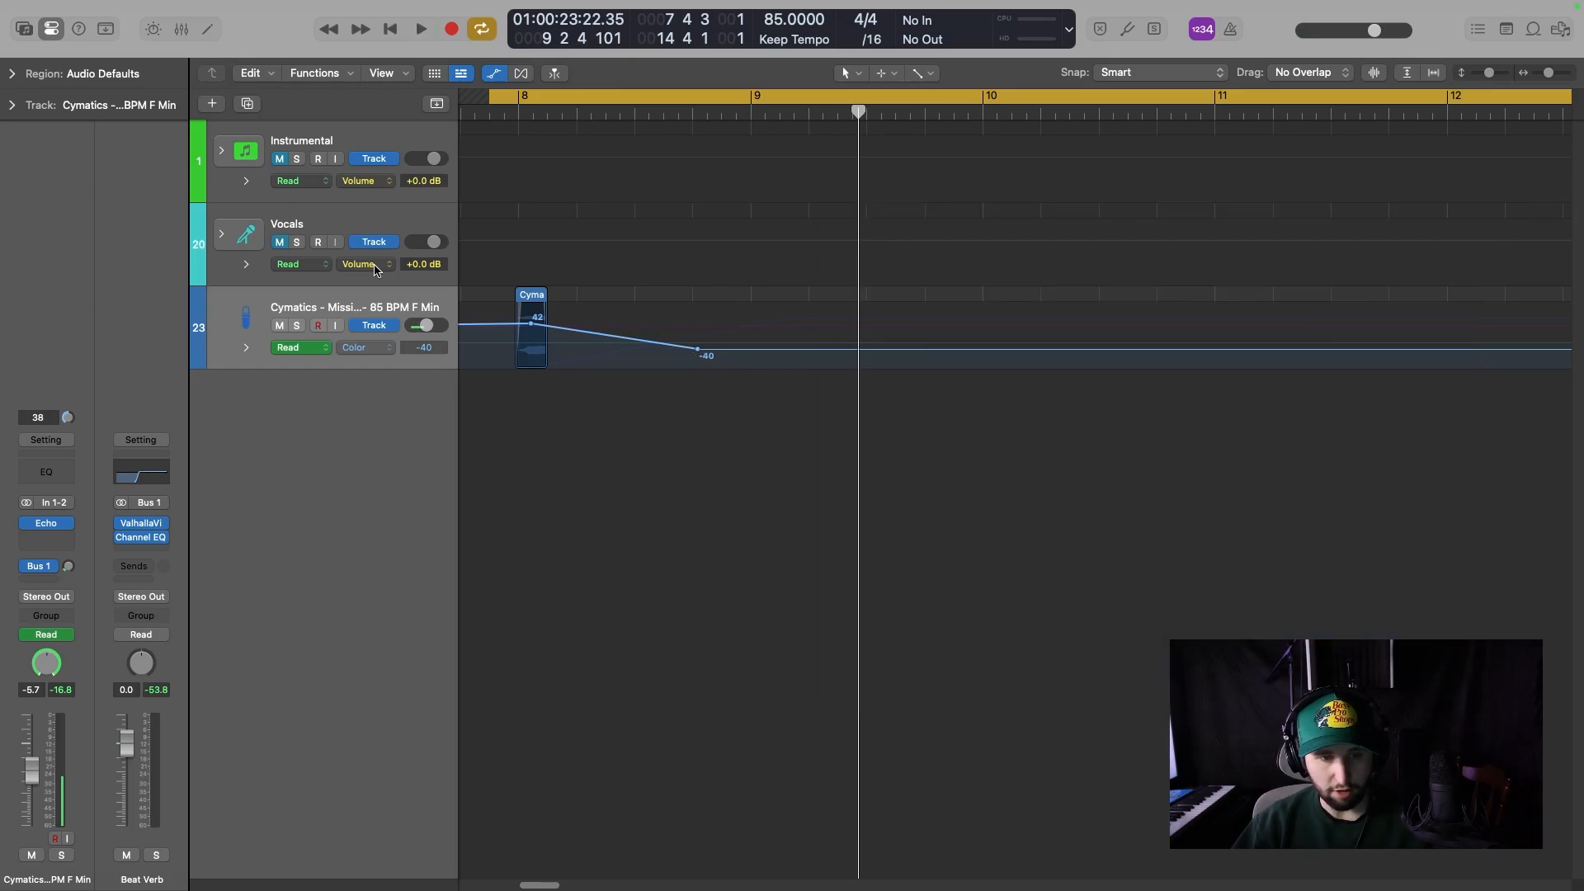
pyautogui.press('a')
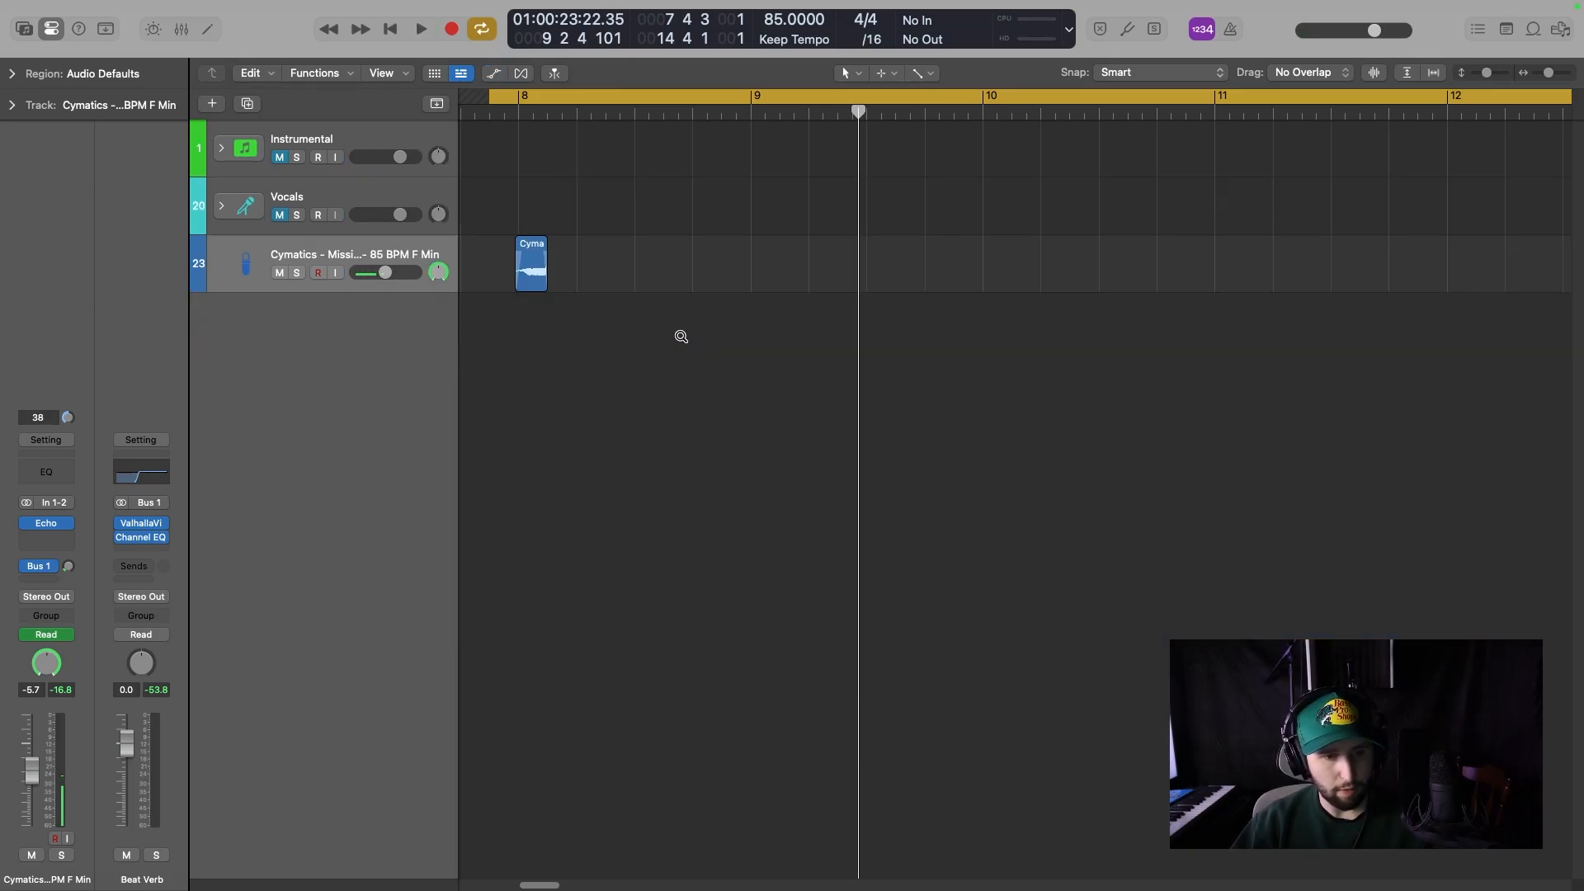
pyautogui.scroll(-3, 682, 339)
pyautogui.hscroll(-2, 683, 339)
pyautogui.hscroll(-1, 682, 339)
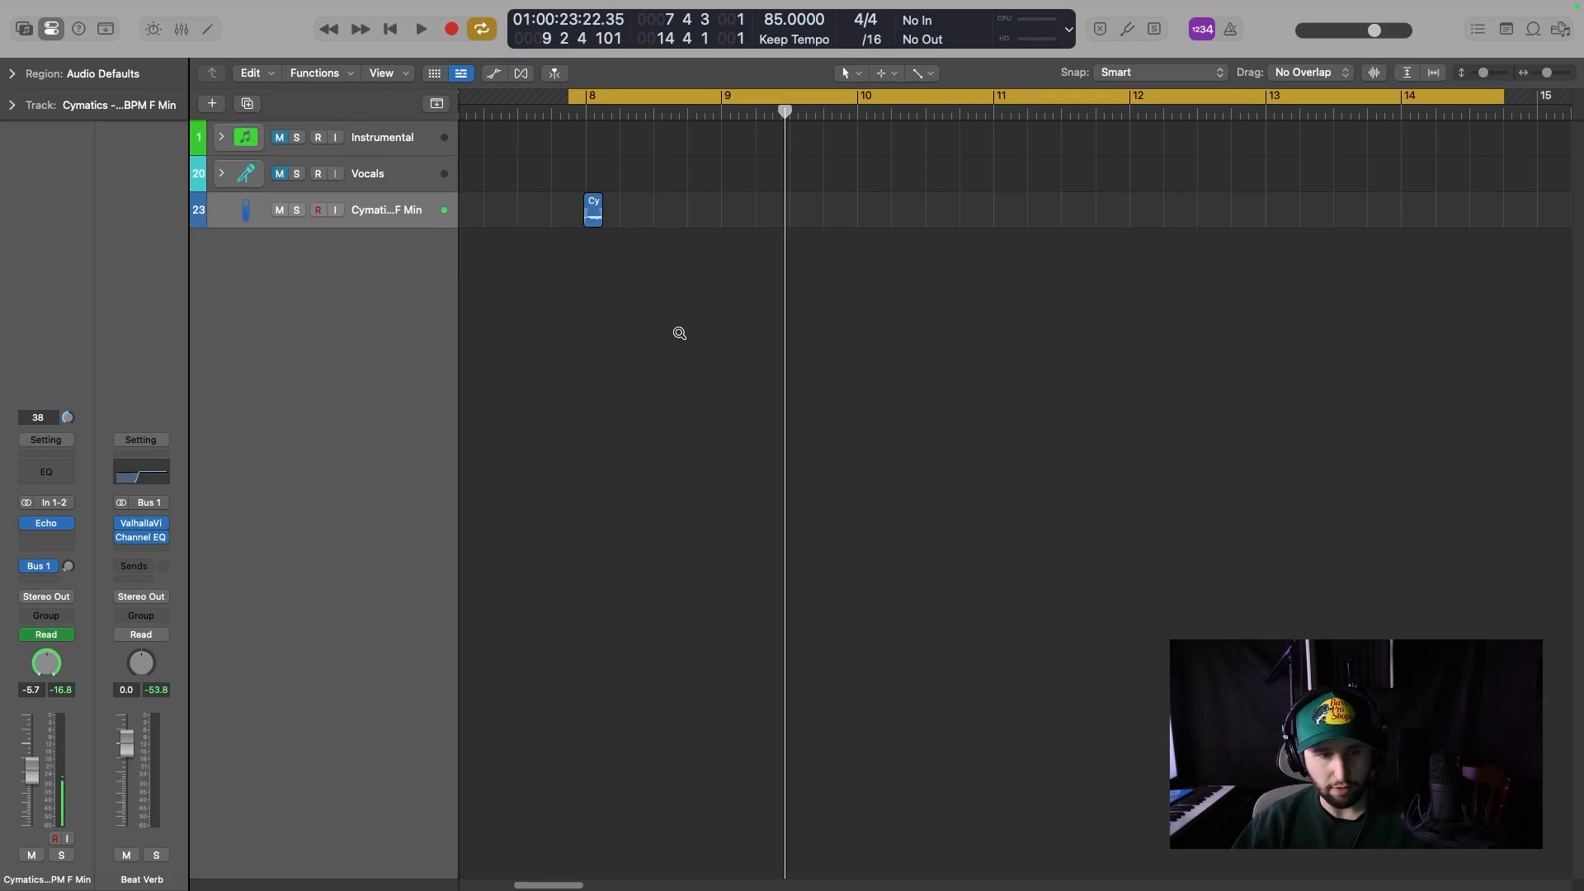
pyautogui.scroll(2, 681, 339)
# Reopen Echo on the vocal track, reposition its window and look through the saved and App Presets.
pyautogui.click(37, 524)
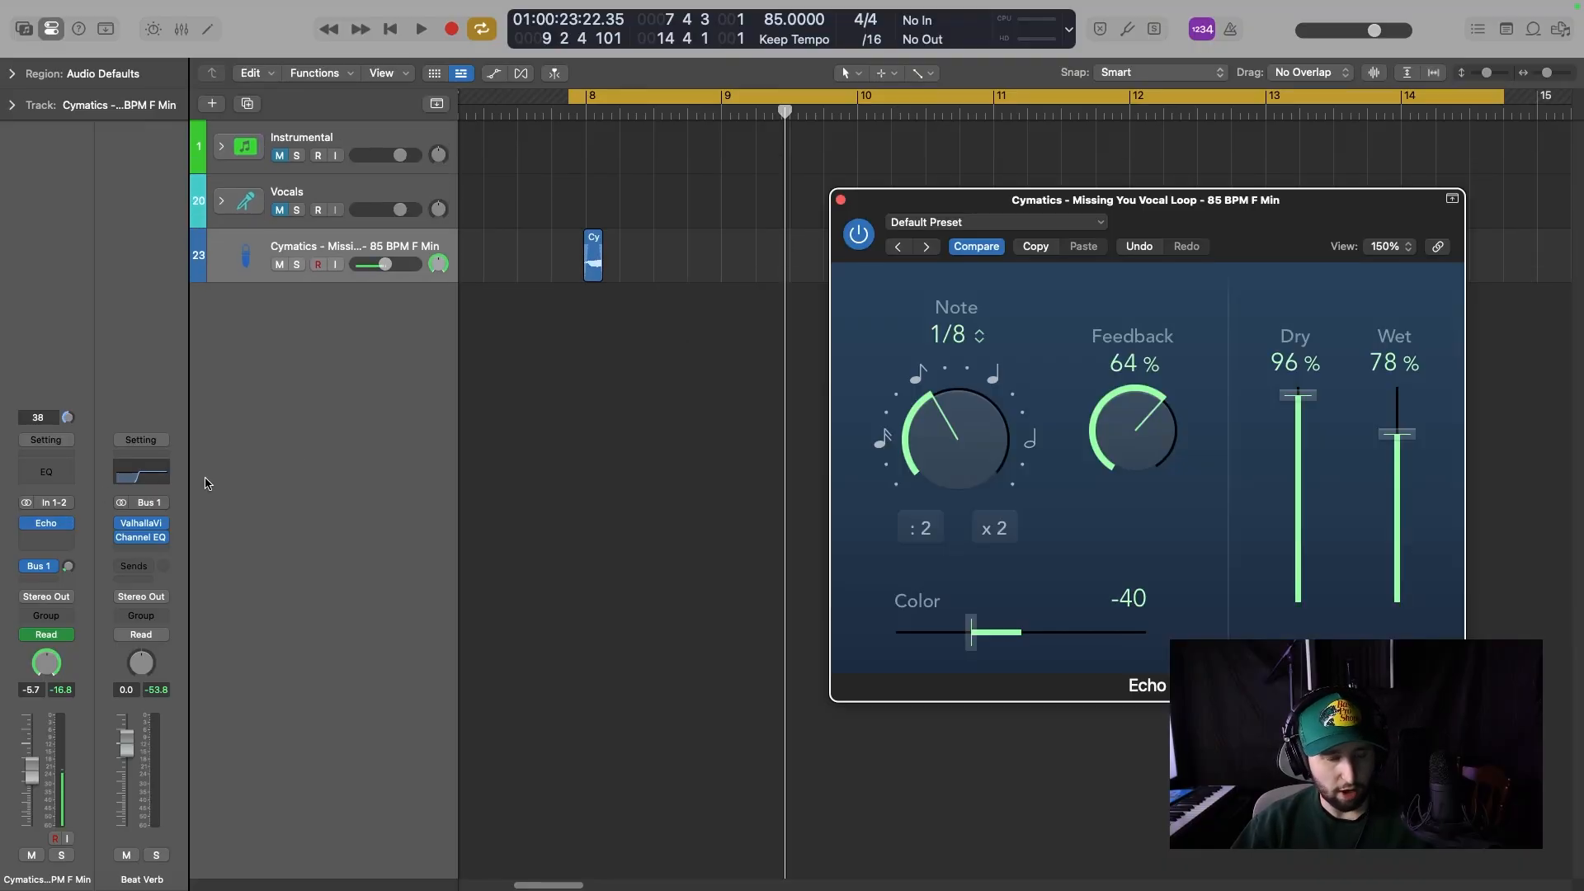
pyautogui.moveTo(1233, 201); pyautogui.dragTo(937, 188)
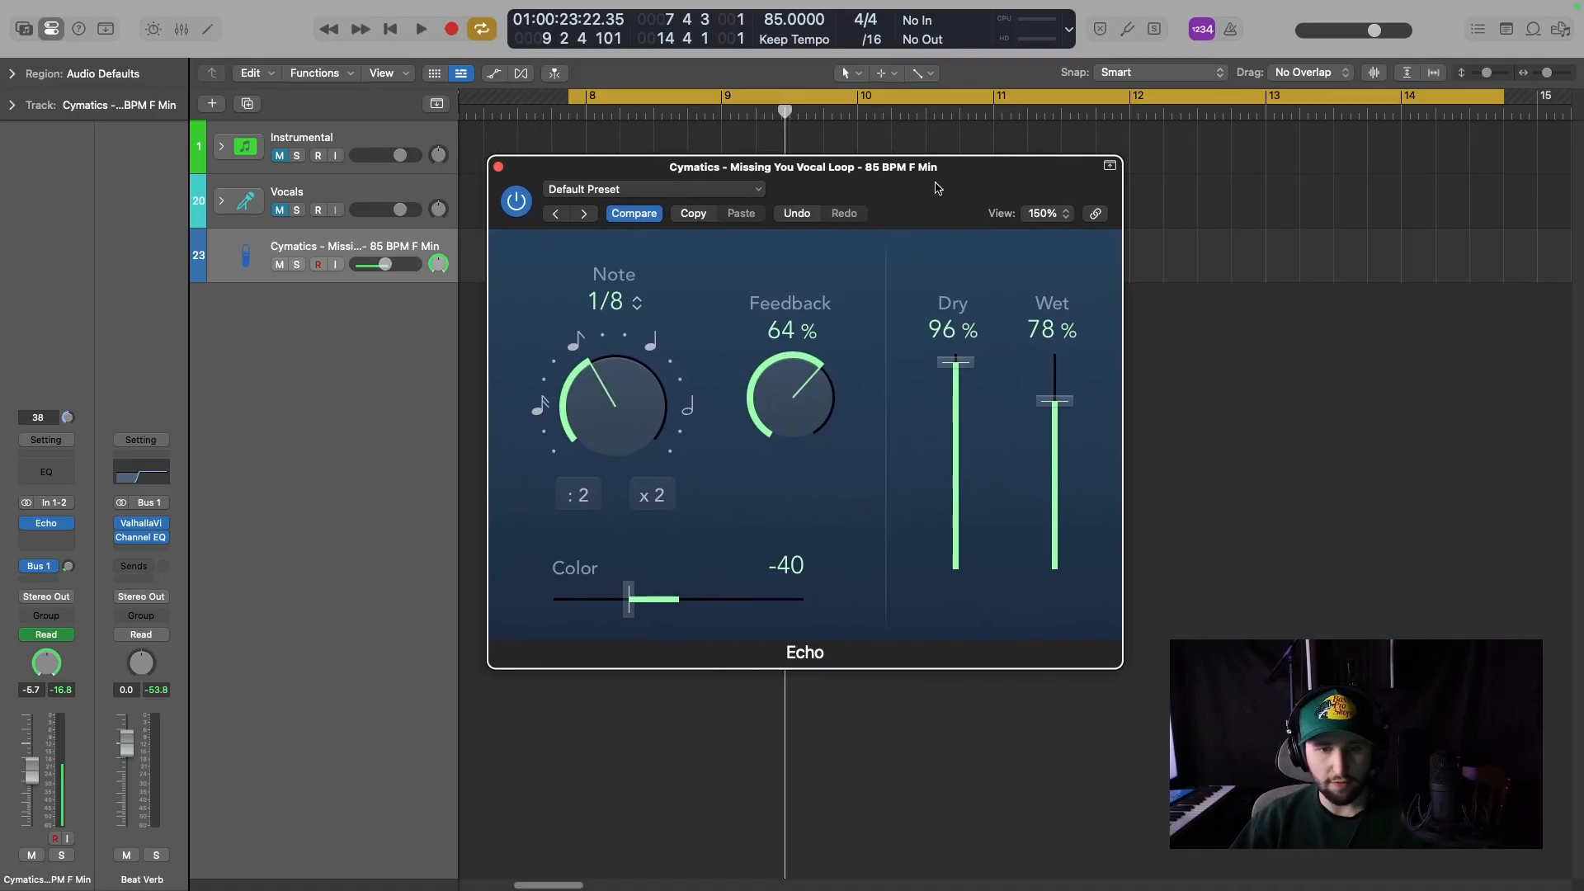
pyautogui.click(727, 193)
pyautogui.moveTo(725, 611)
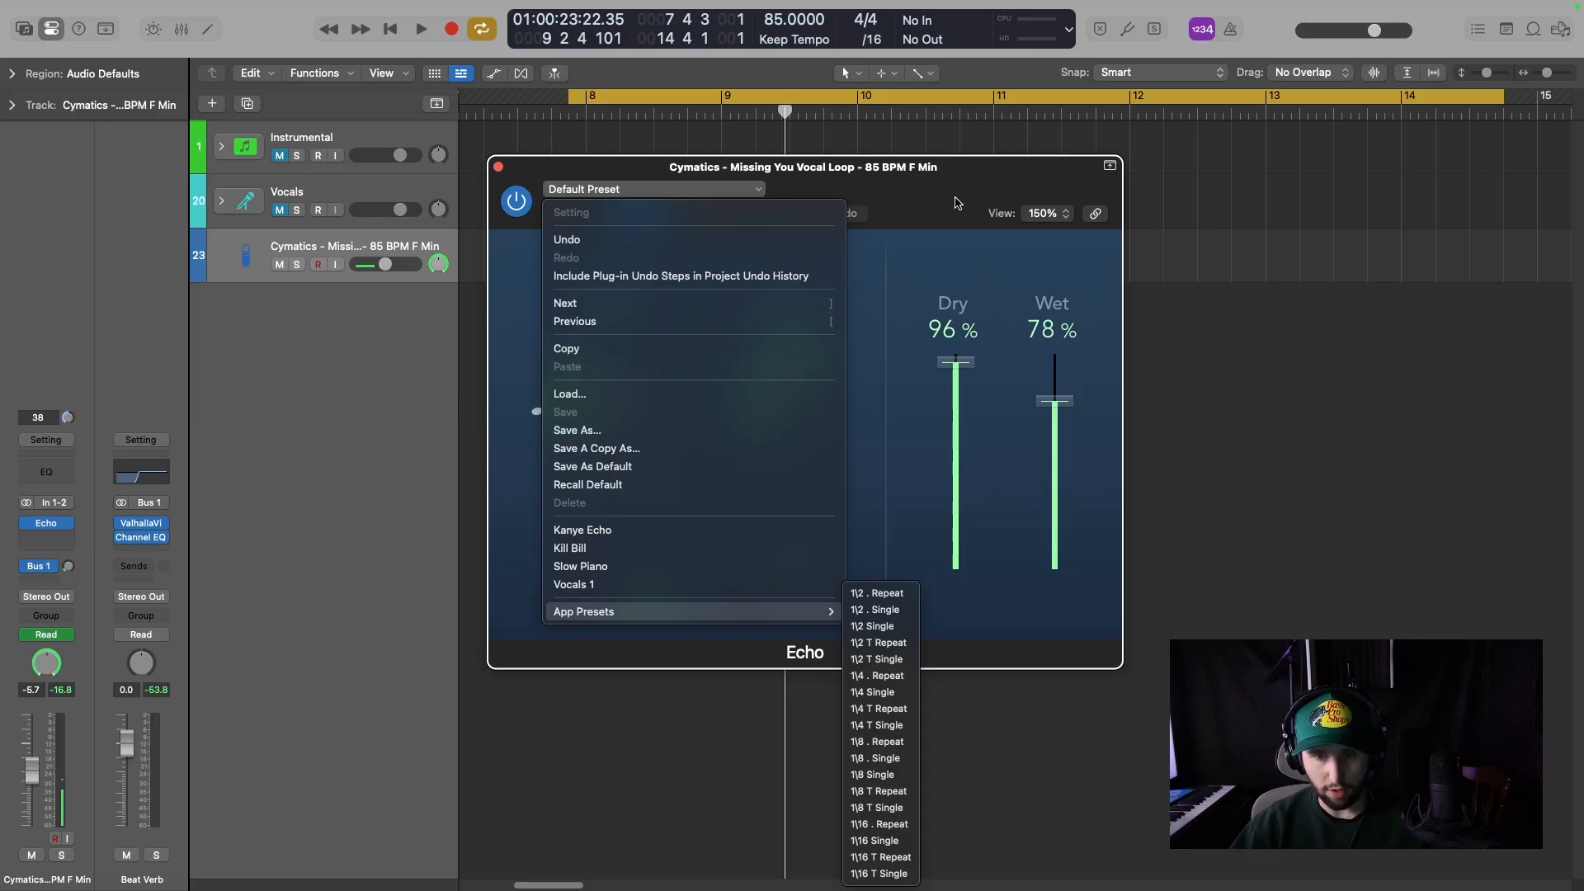
pyautogui.click(957, 203)
pyautogui.moveTo(913, 211); pyautogui.dragTo(905, 196)
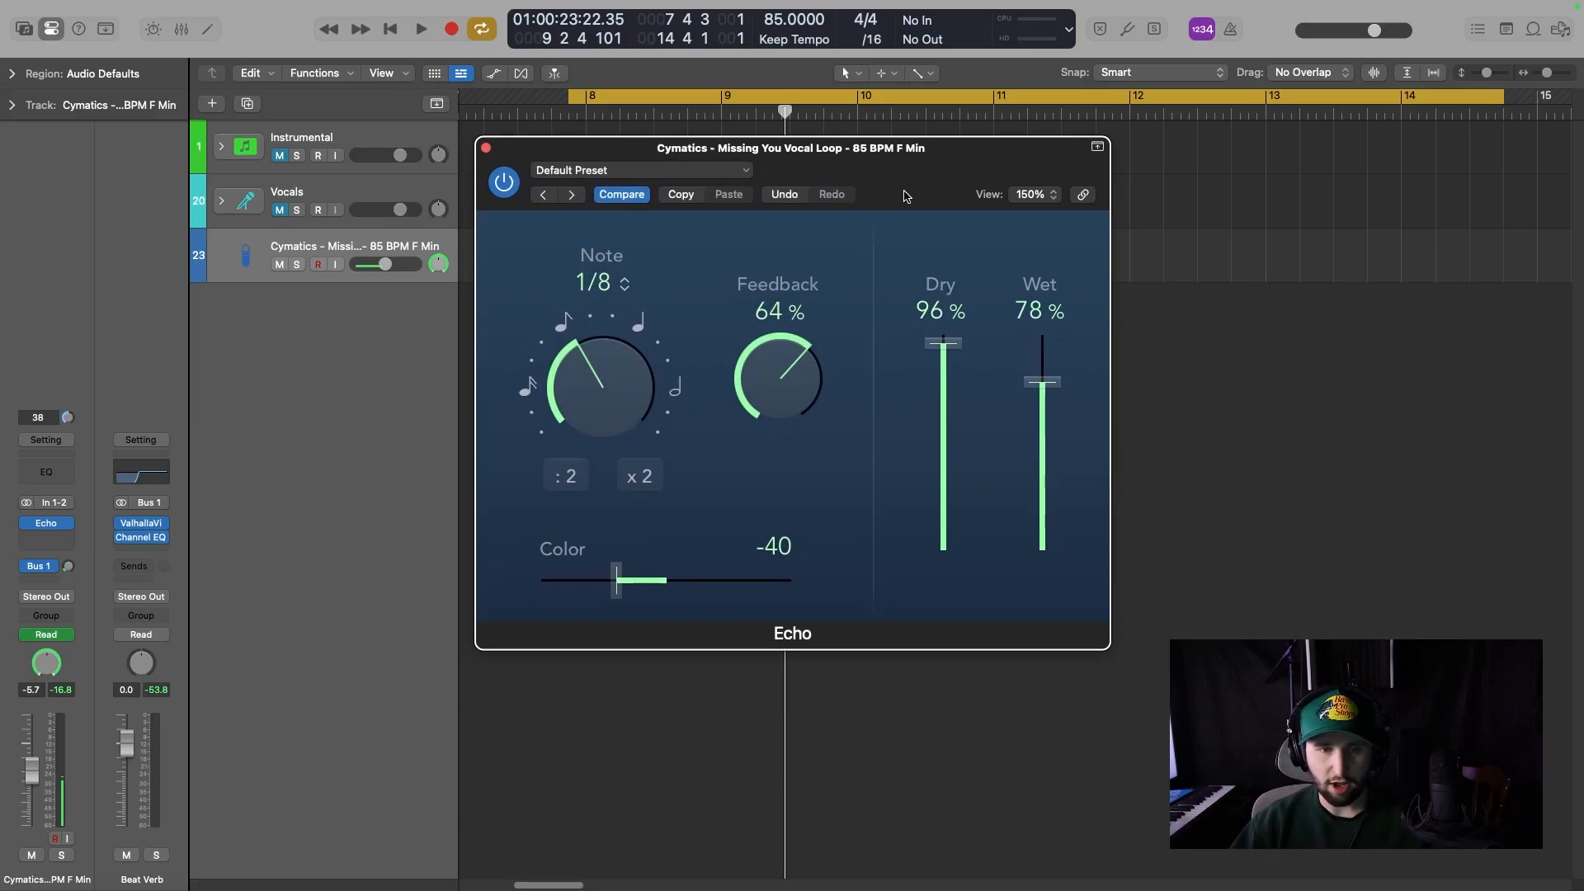